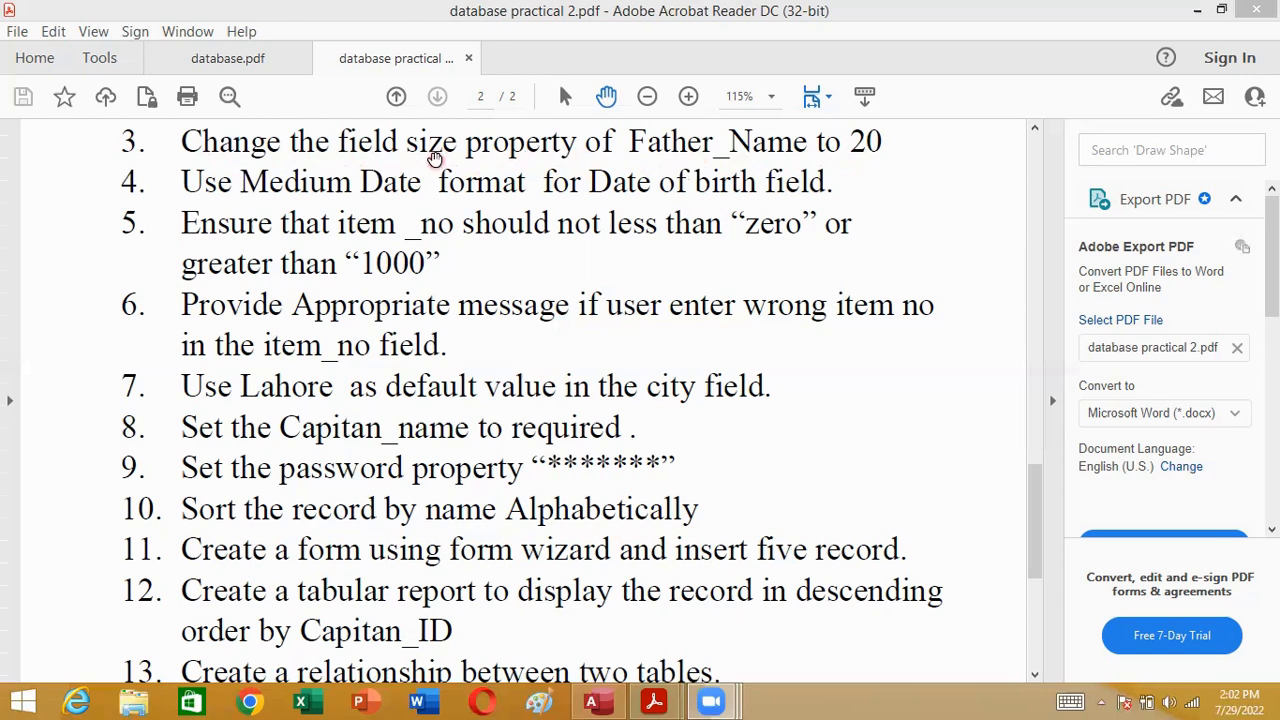
Step: Switch to Access and open the CAPITAN table in Design View
{"action": "left_click", "coordinate": [600, 701]}
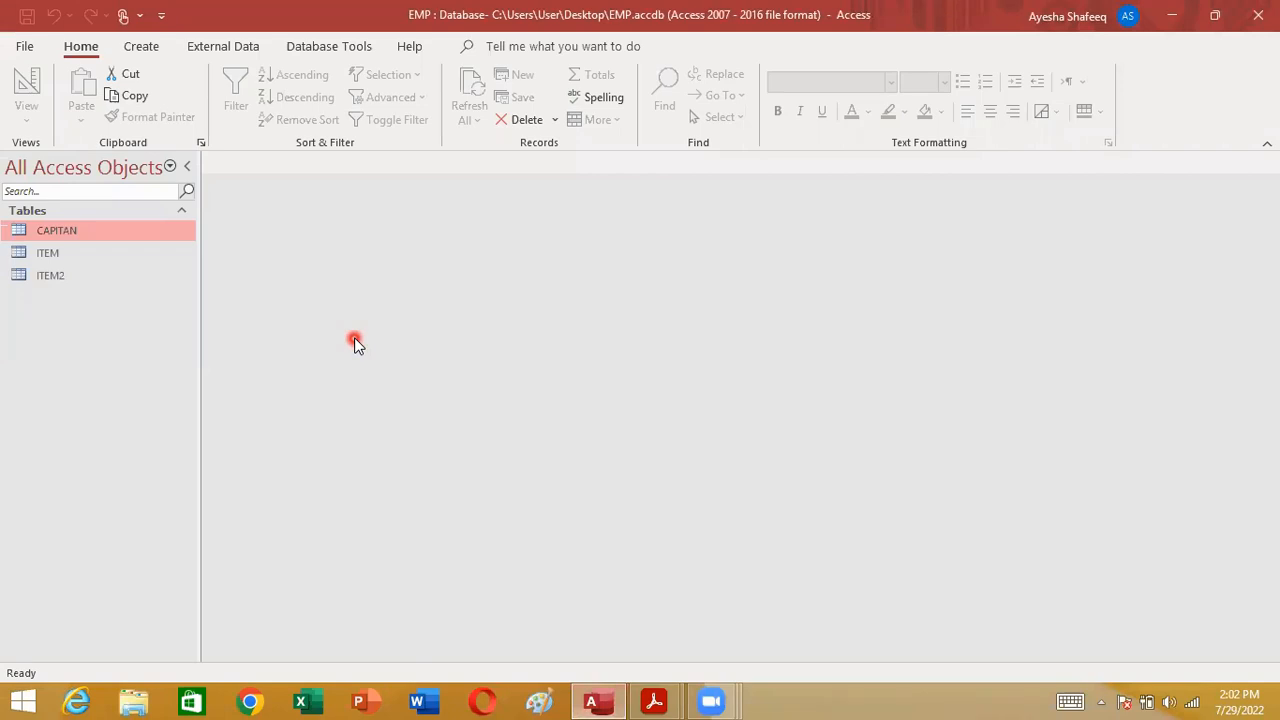
{"action": "right_click", "coordinate": [62, 229]}
{"action": "left_click", "coordinate": [126, 270]}
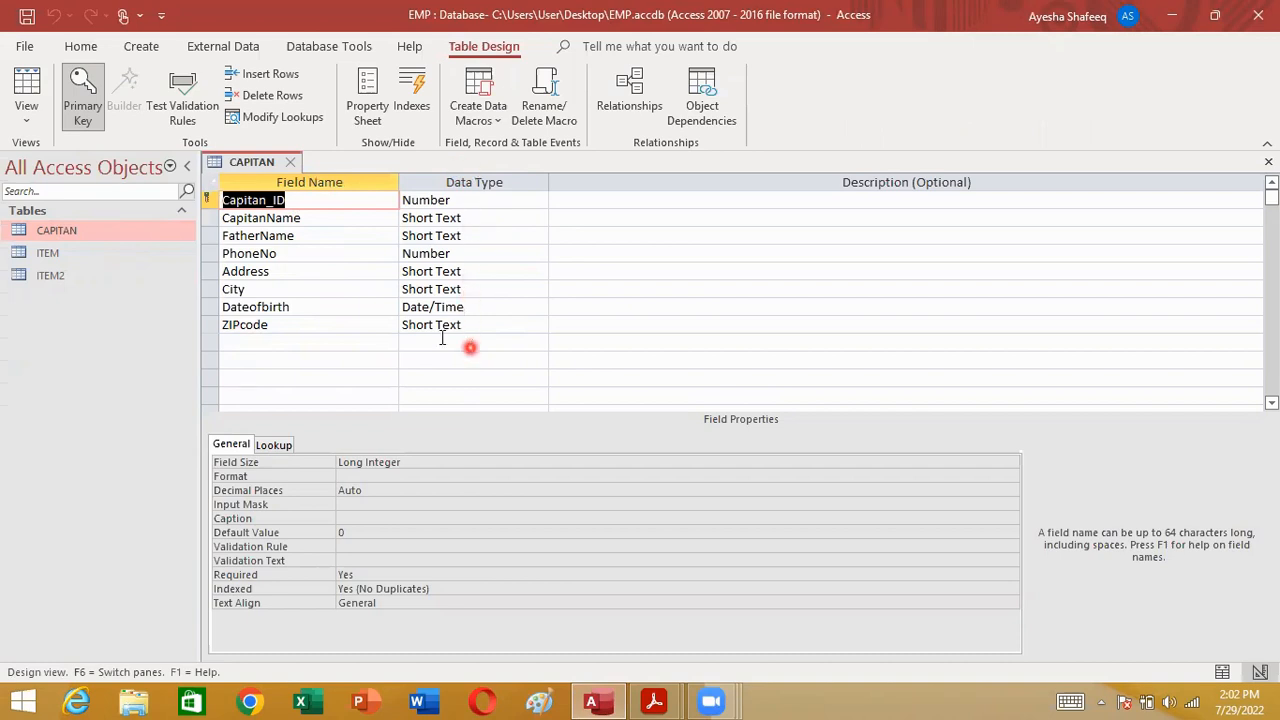
Step: Set the Field Size property of the FatherName field to 8
{"action": "left_click", "coordinate": [209, 235]}
{"action": "mouse_move", "coordinate": [210, 241]}
{"action": "left_mouse_down"}
{"action": "mouse_move", "coordinate": [432, 248]}
{"action": "mouse_move", "coordinate": [451, 237]}
{"action": "mouse_move", "coordinate": [406, 234]}
{"action": "mouse_move", "coordinate": [484, 234]}
{"action": "left_mouse_up"}
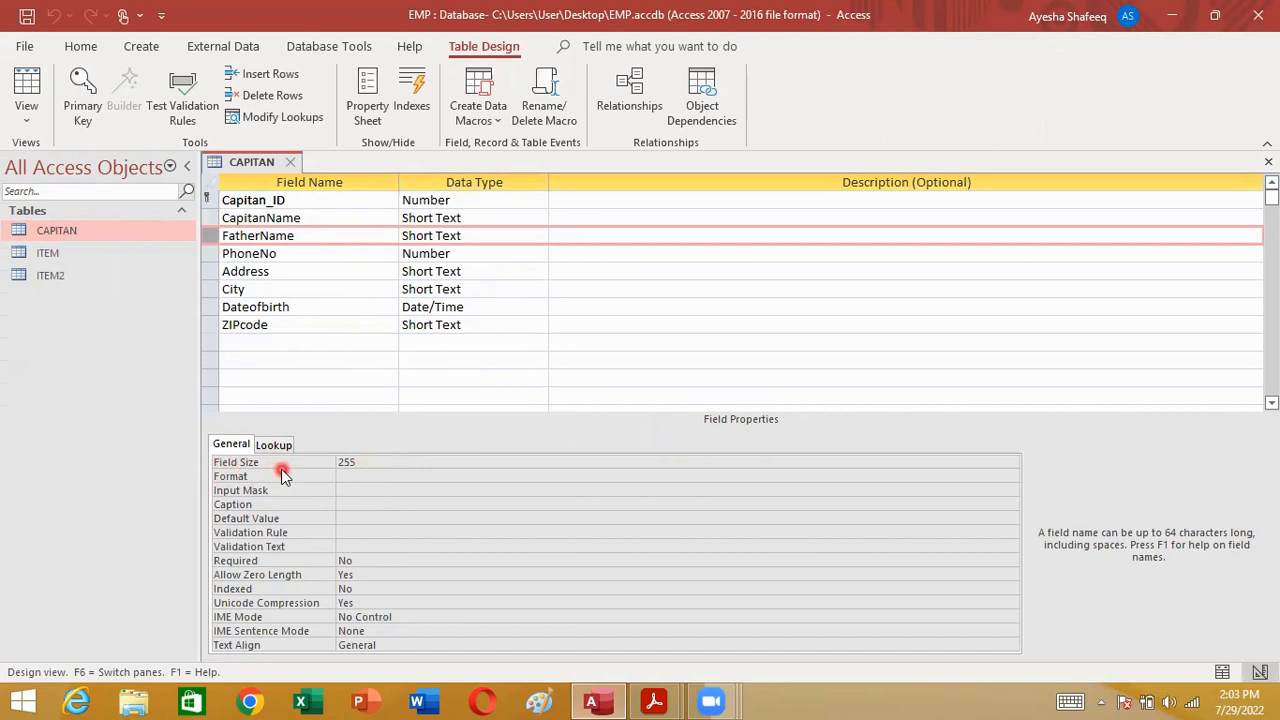
{"action": "left_click", "coordinate": [367, 462]}
{"action": "key", "text": "BackSpace"}
{"action": "key", "text": "BackSpace"}
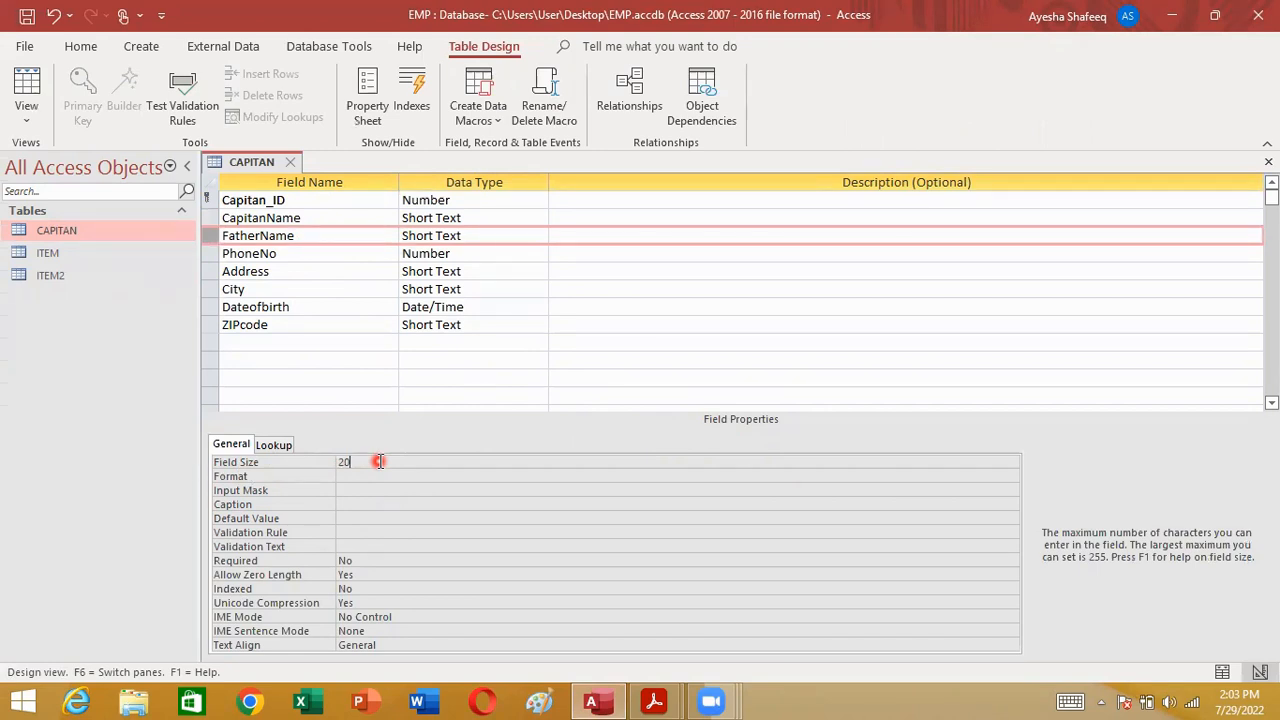
{"action": "key", "text": "BackSpace"}
{"action": "key", "text": "BackSpace"}
{"action": "type", "text": "8"}
Step: Open the CAPITAN table in Datasheet View, saving the design and accepting the possible data loss from the shorter field size
{"action": "left_click", "coordinate": [86, 229]}
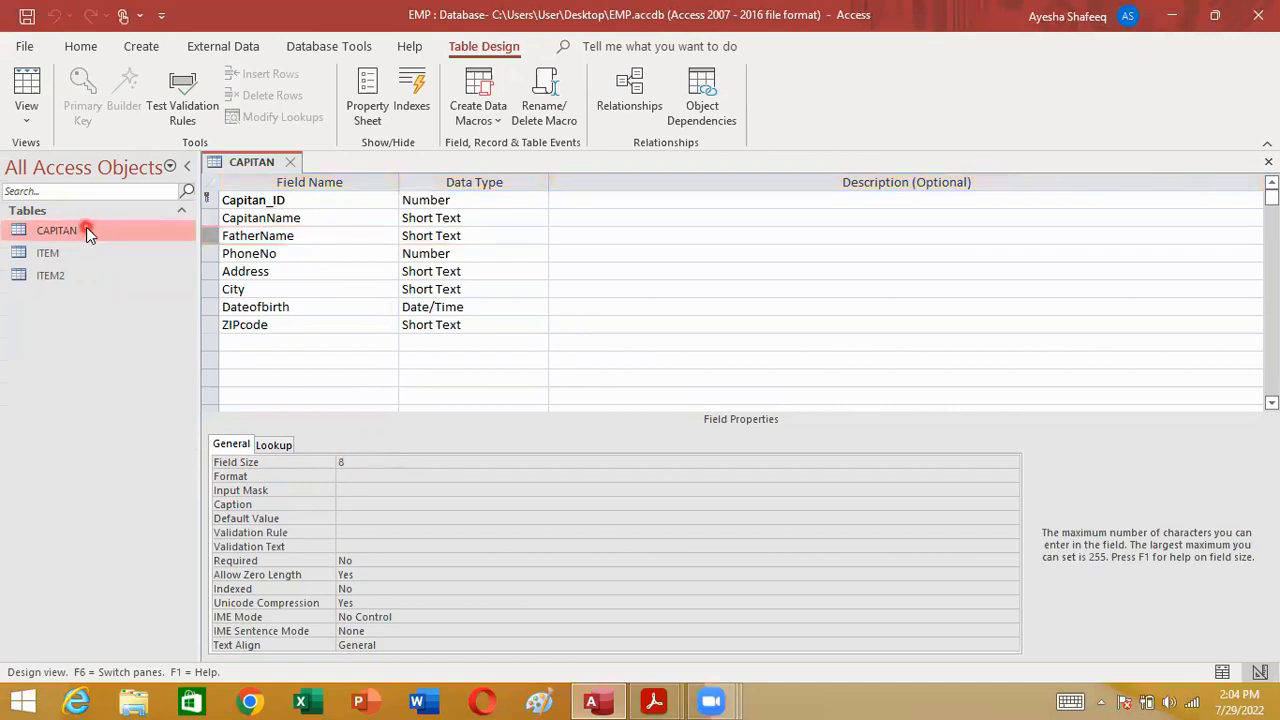
{"action": "right_click", "coordinate": [86, 229]}
{"action": "left_click", "coordinate": [128, 247]}
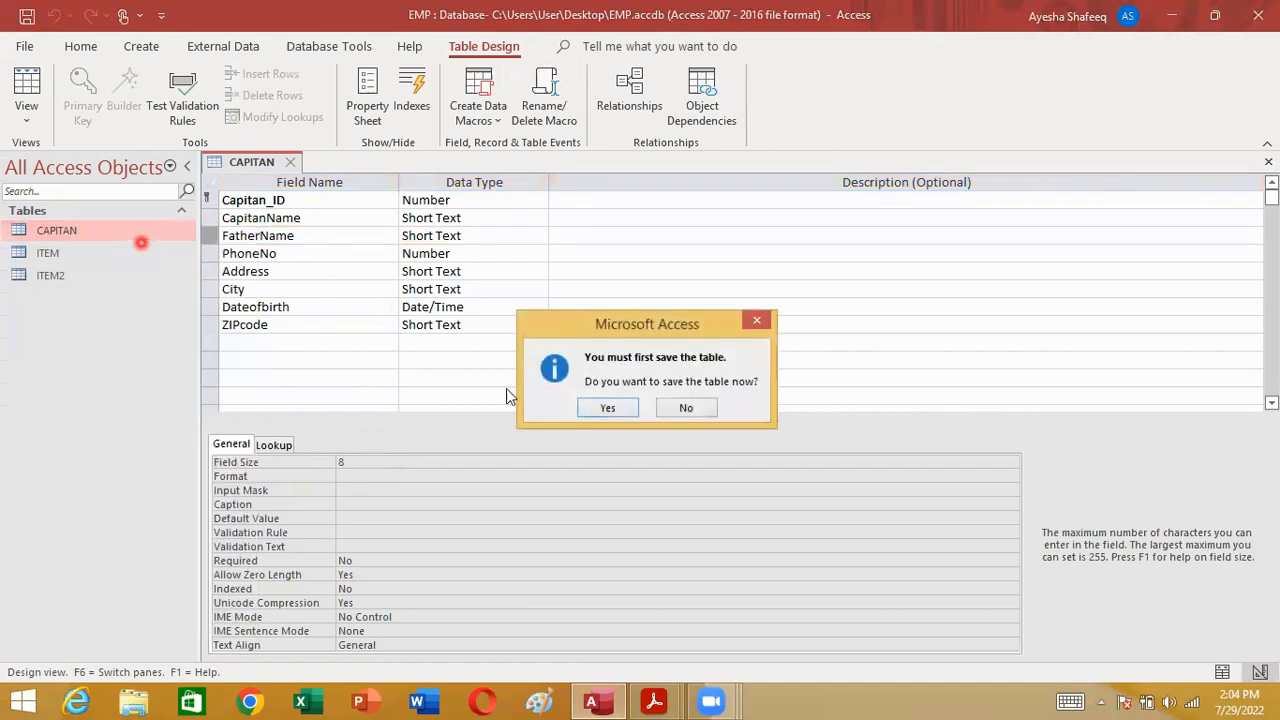
{"action": "left_click", "coordinate": [608, 410]}
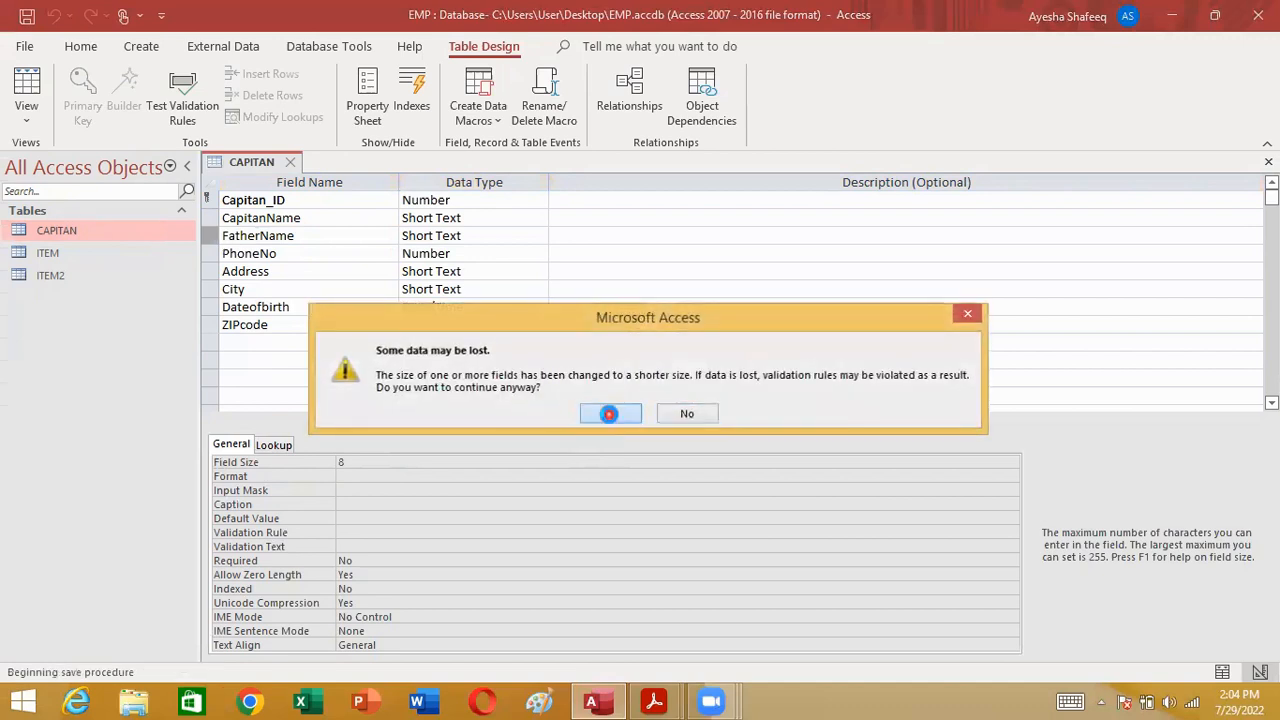
{"action": "left_click", "coordinate": [608, 408]}
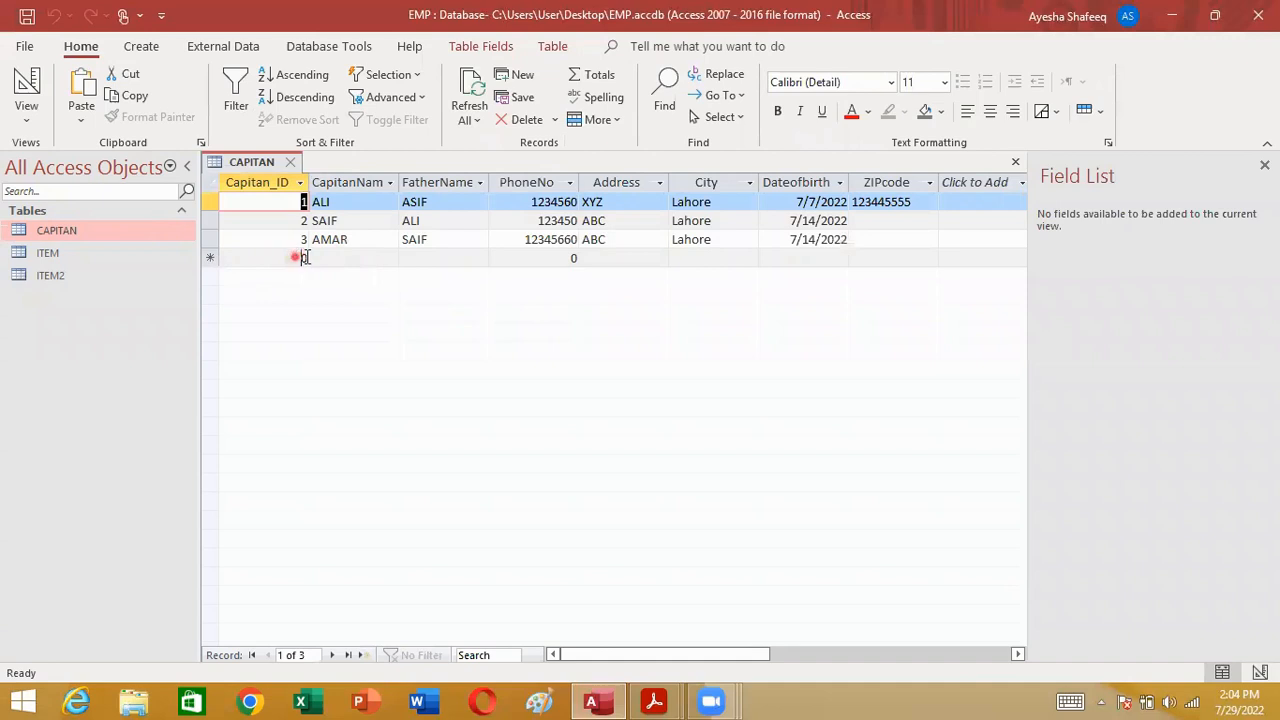
Step: Add a record with Capitan_ID 4 and fill its FatherName with text up to the eight-character limit
{"action": "left_click", "coordinate": [316, 258]}
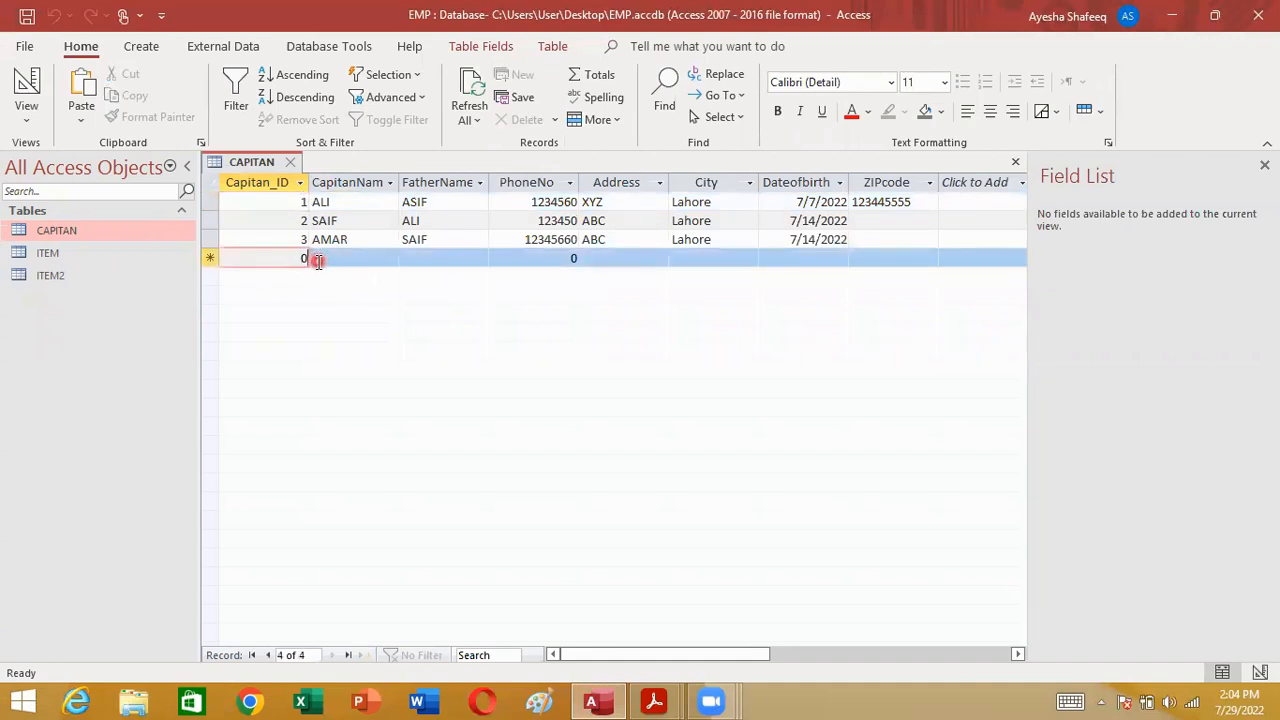
{"action": "key", "text": "BackSpace"}
{"action": "type", "text": "4"}
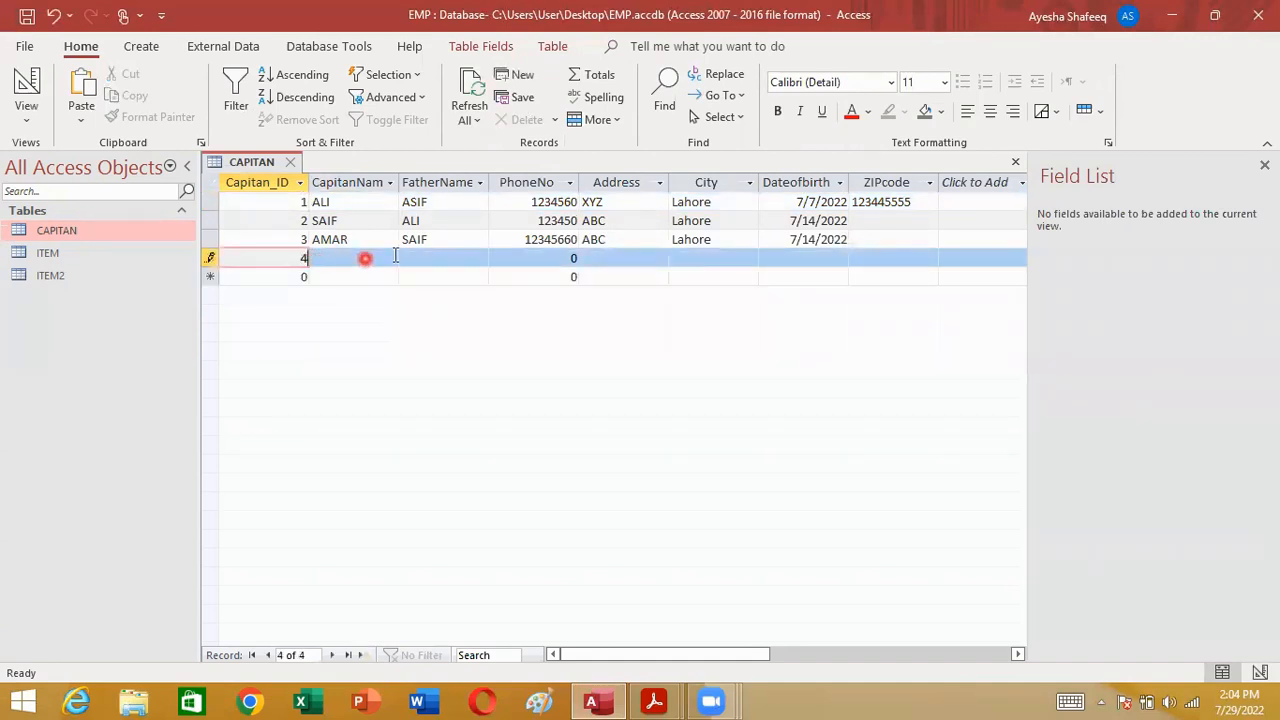
{"action": "left_click", "coordinate": [431, 260]}
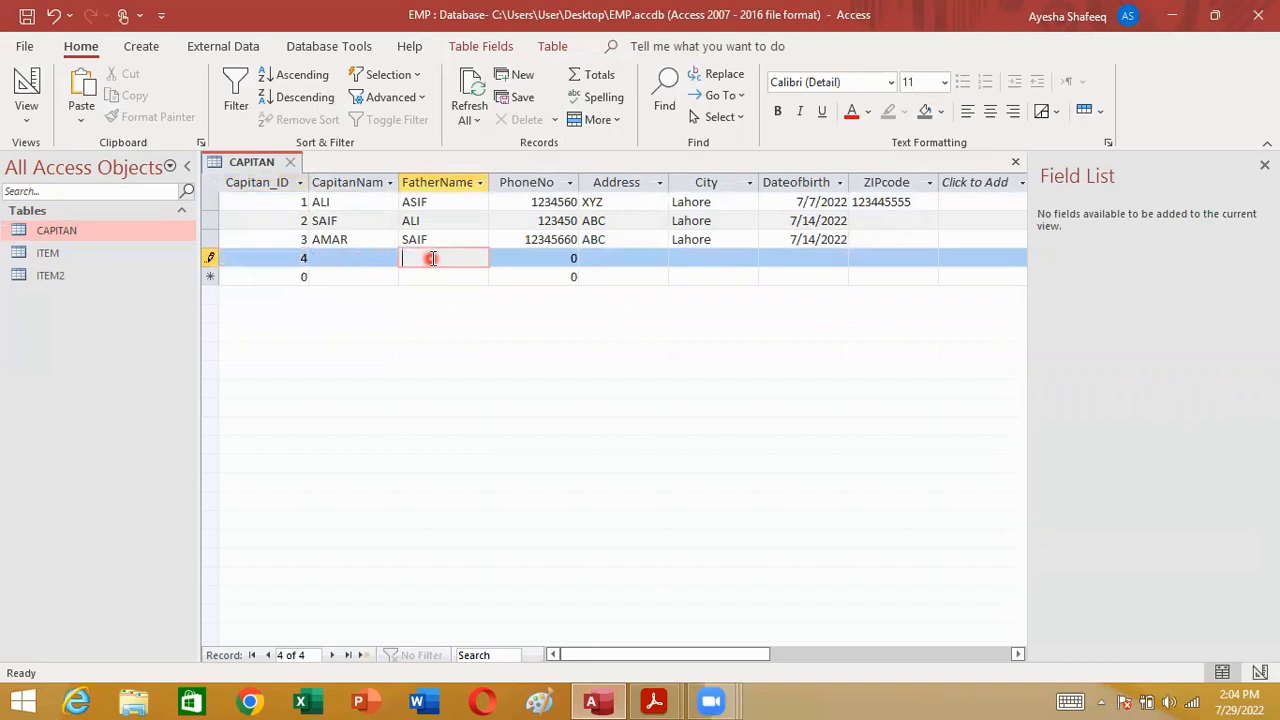
{"action": "type", "text": "ahmadddd"}
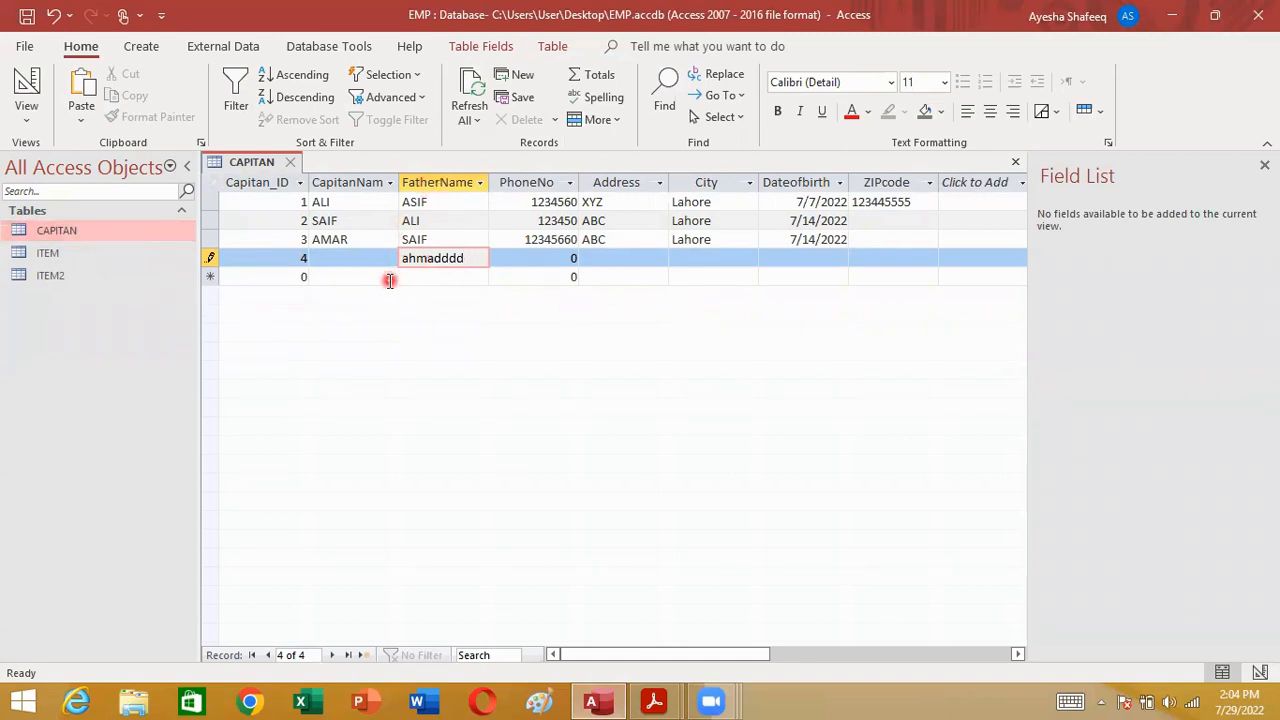
Step: Return the CAPITAN table to Design View and examine the Field Size options of the PhoneNo field, keeping Long Integer
{"action": "right_click", "coordinate": [79, 228]}
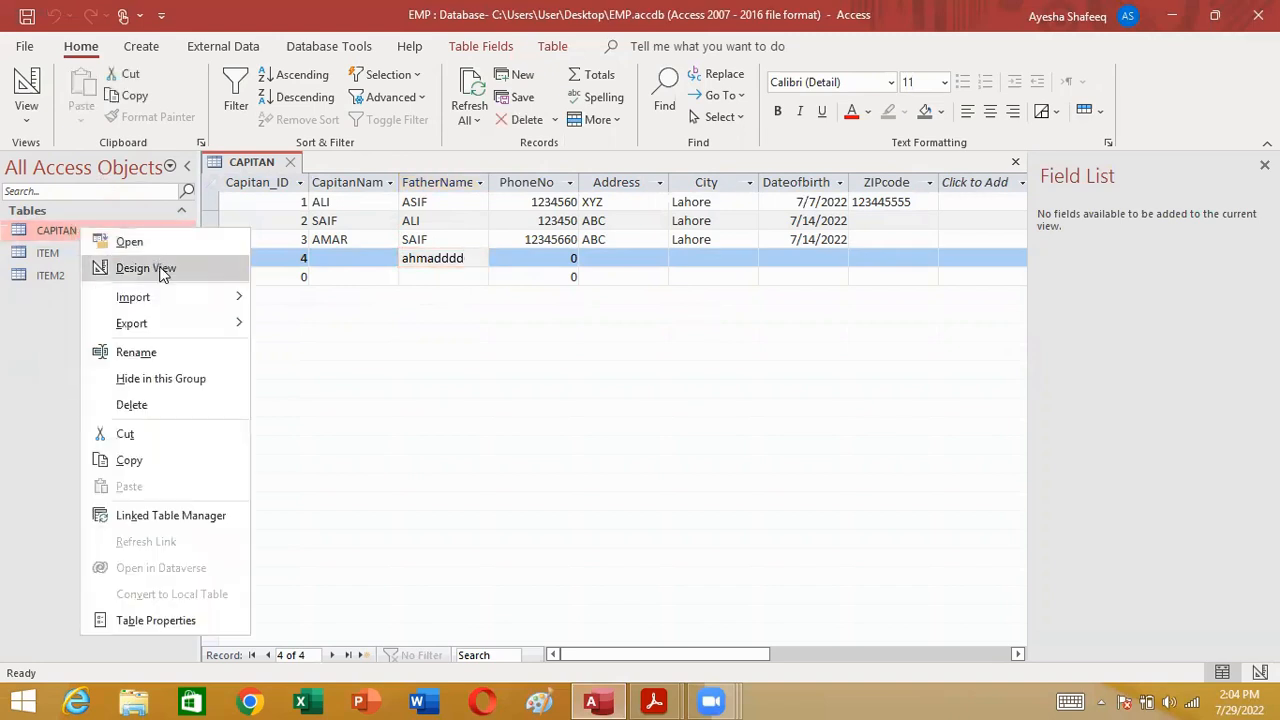
{"action": "left_click", "coordinate": [163, 273]}
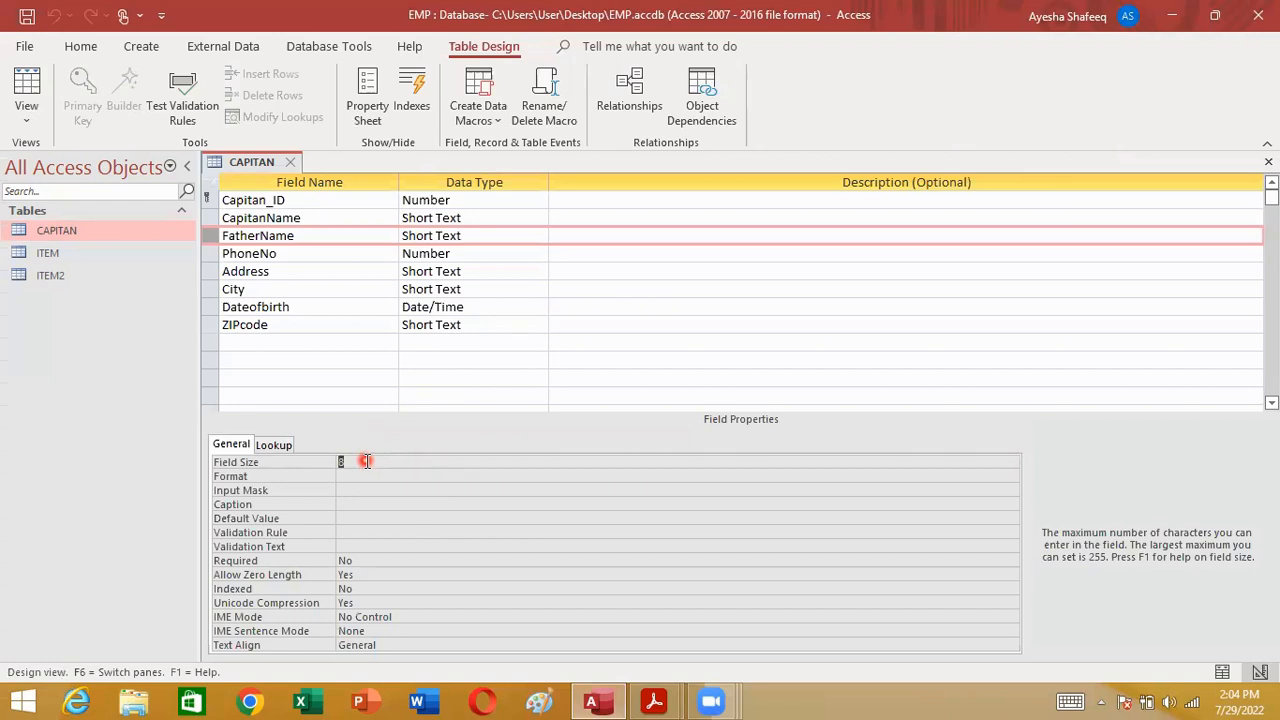
{"action": "left_click", "coordinate": [430, 256]}
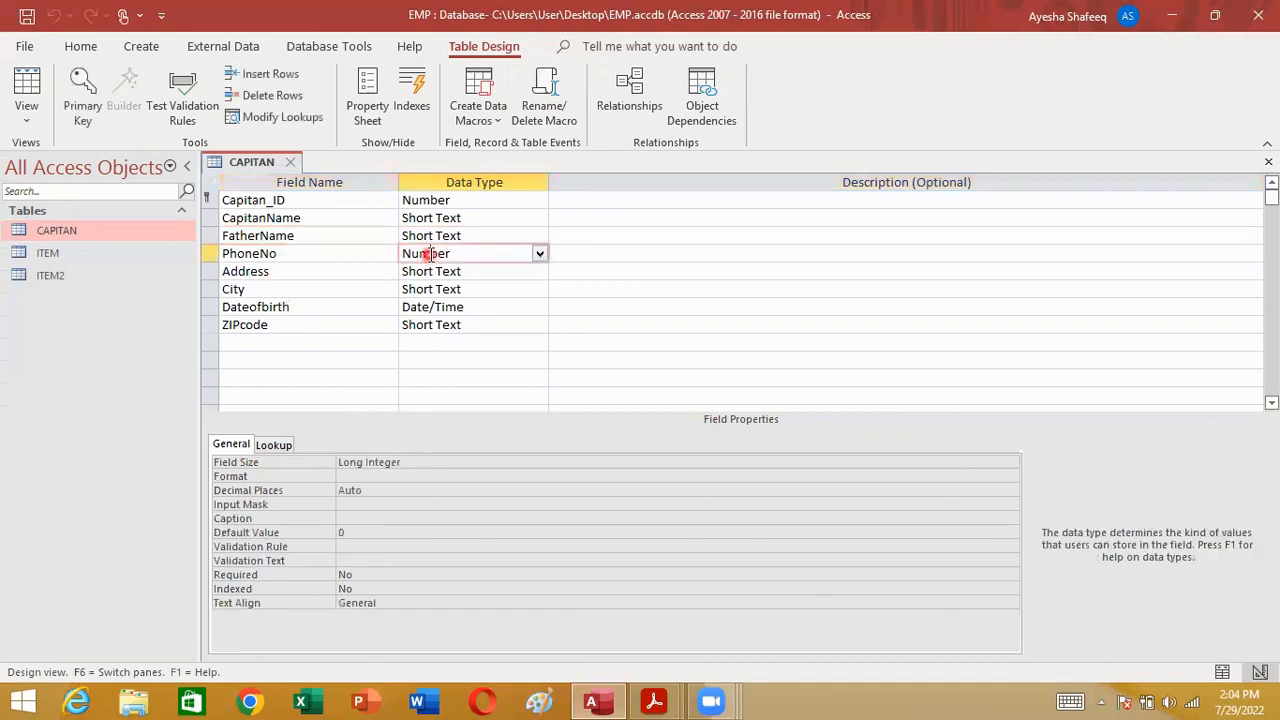
{"action": "left_click", "coordinate": [209, 253]}
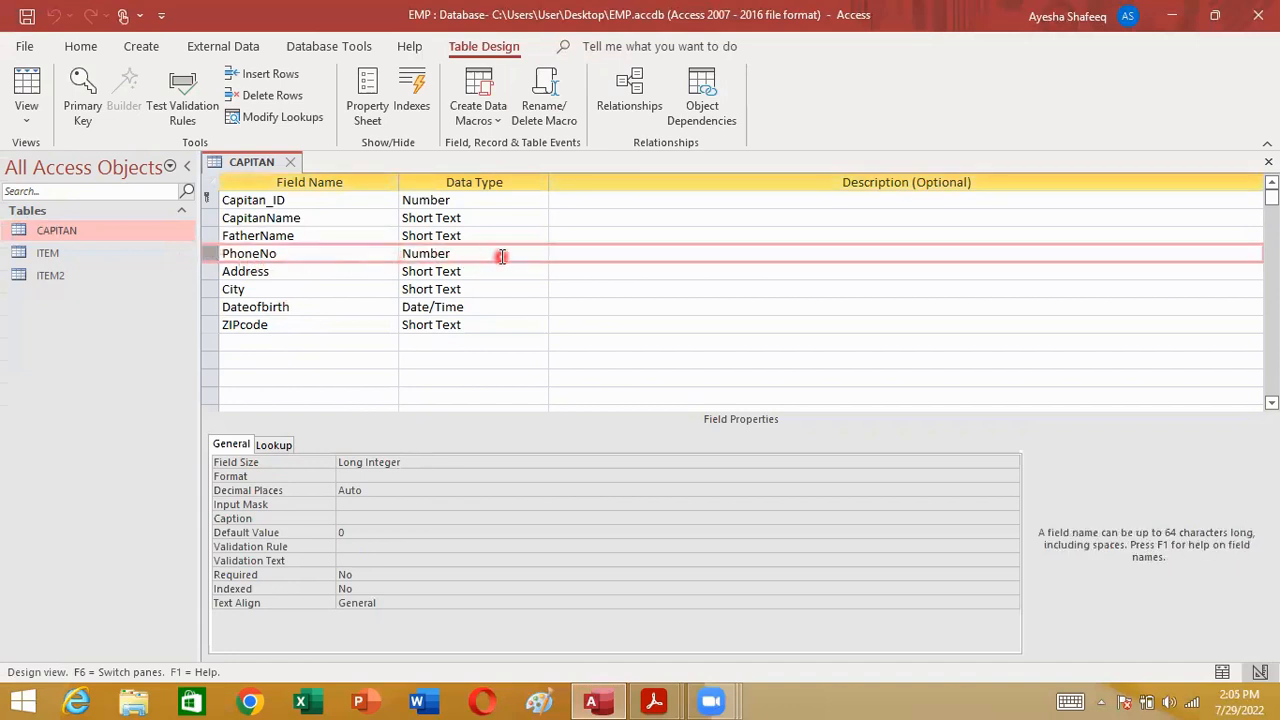
{"action": "left_click", "coordinate": [414, 461]}
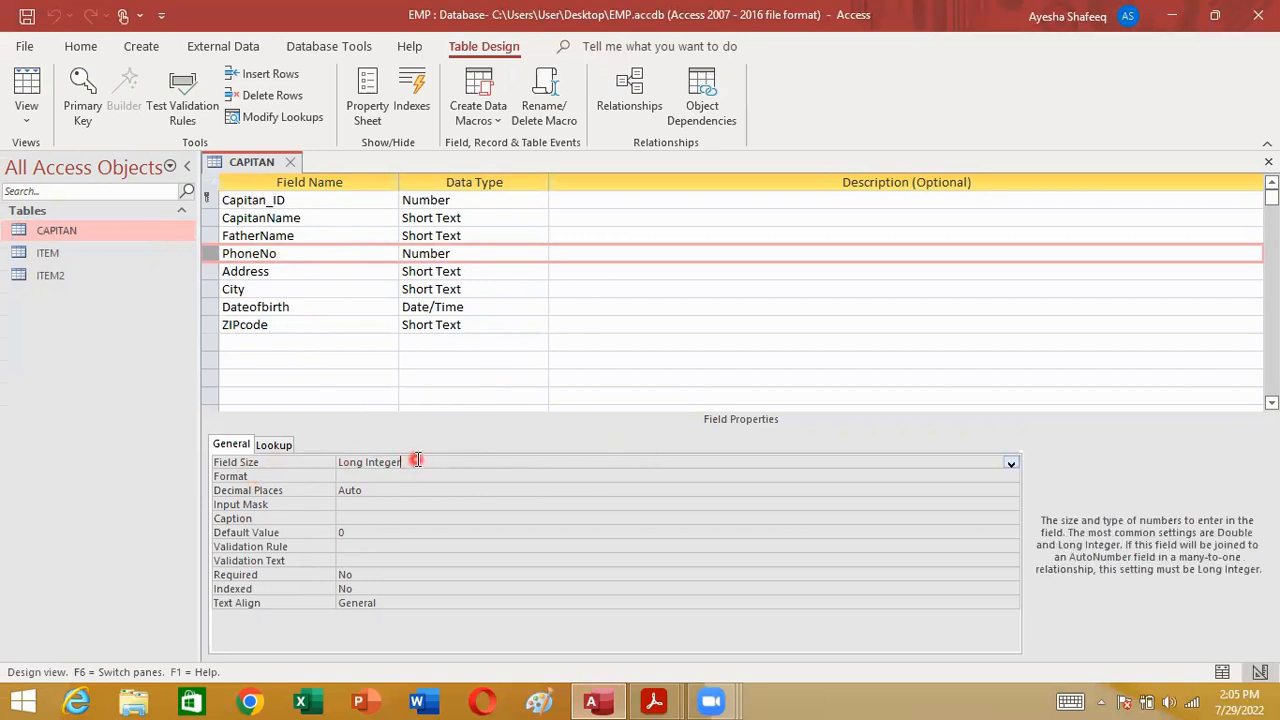
{"action": "left_click", "coordinate": [1010, 465]}
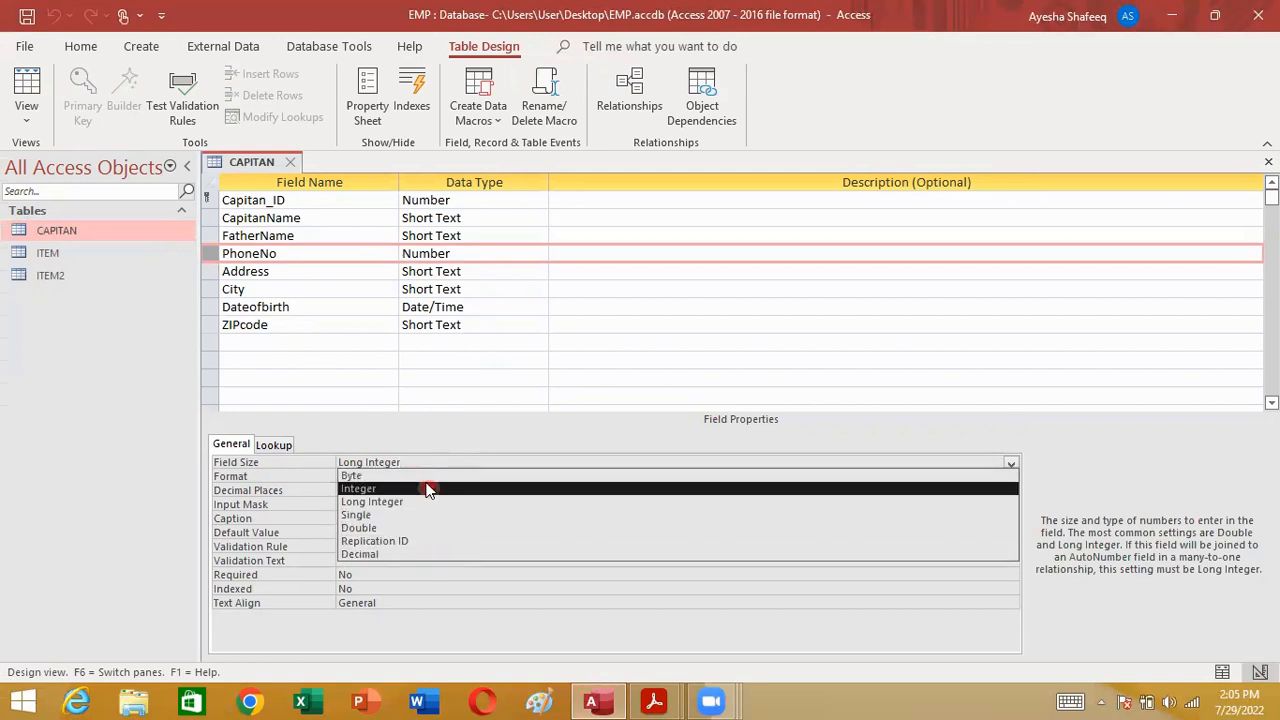
{"action": "left_click", "coordinate": [137, 428]}
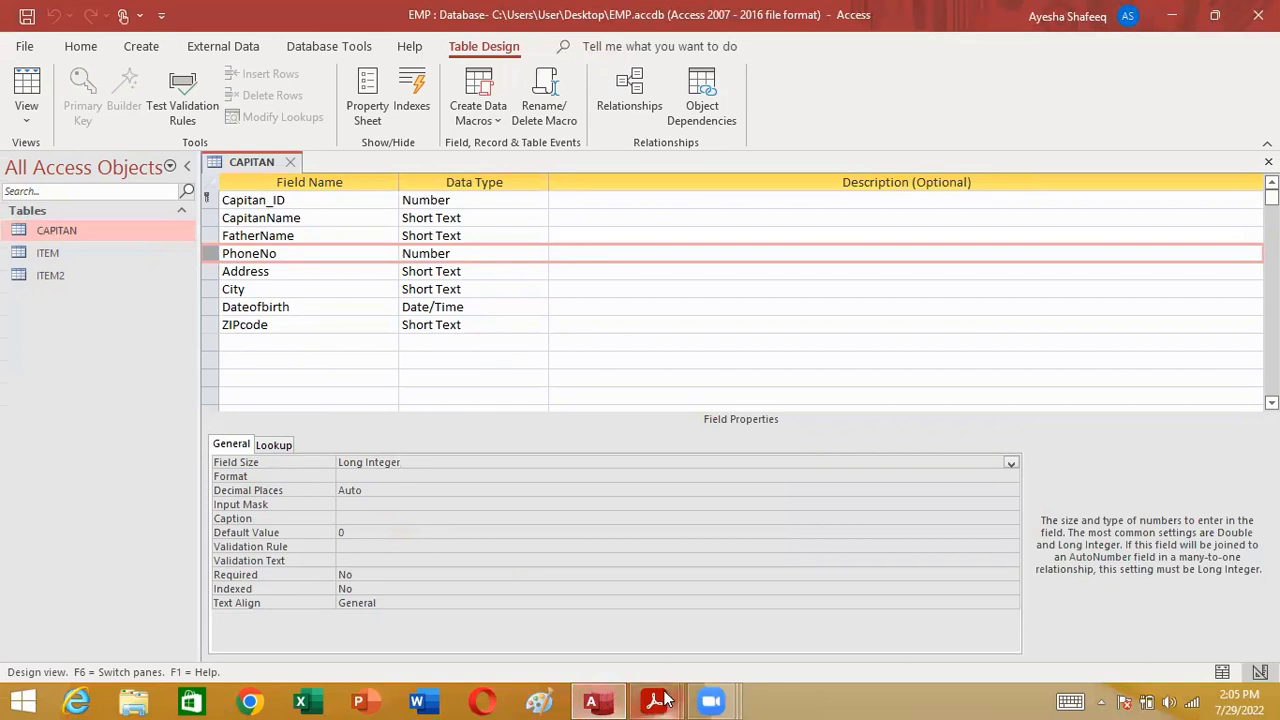
Step: Switch to database.pdf in Acrobat Reader and read the instructions for changing the Father_Name field size property
{"action": "mouse_move", "coordinate": [654, 700]}
{"action": "left_click", "coordinate": [596, 610]}
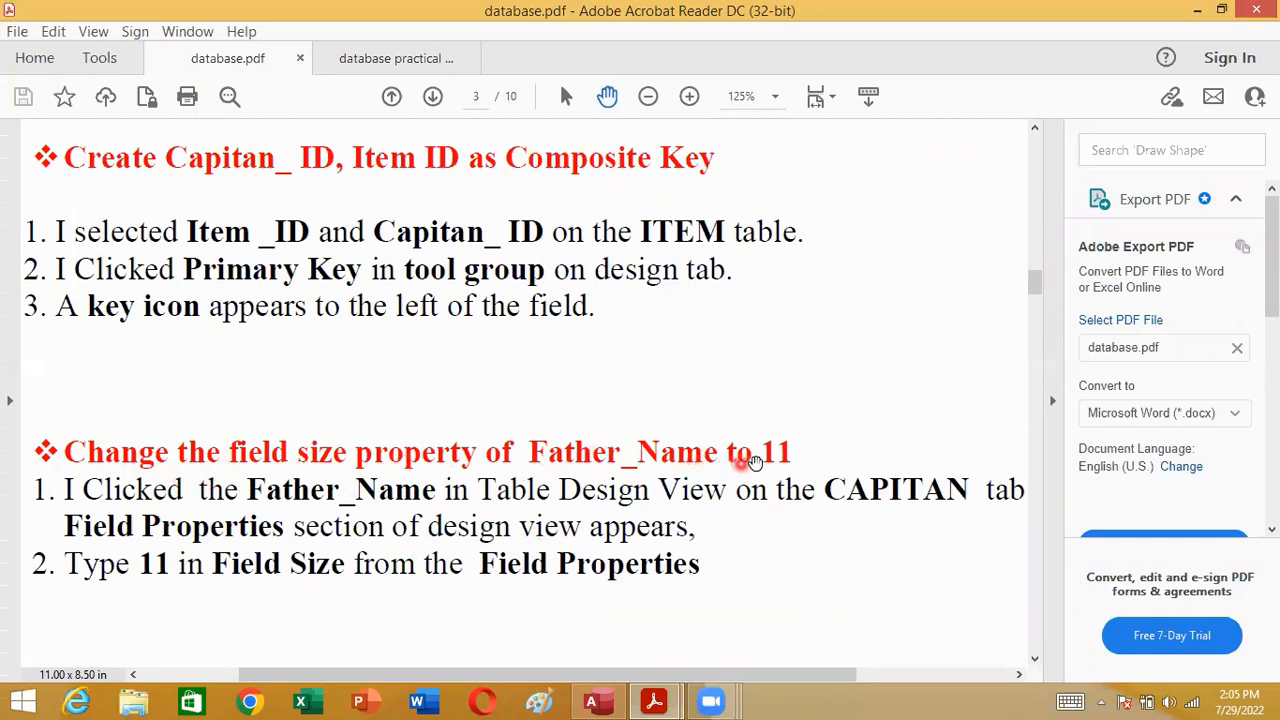
{"action": "left_click", "coordinate": [117, 498]}
{"action": "left_click", "coordinate": [648, 498]}
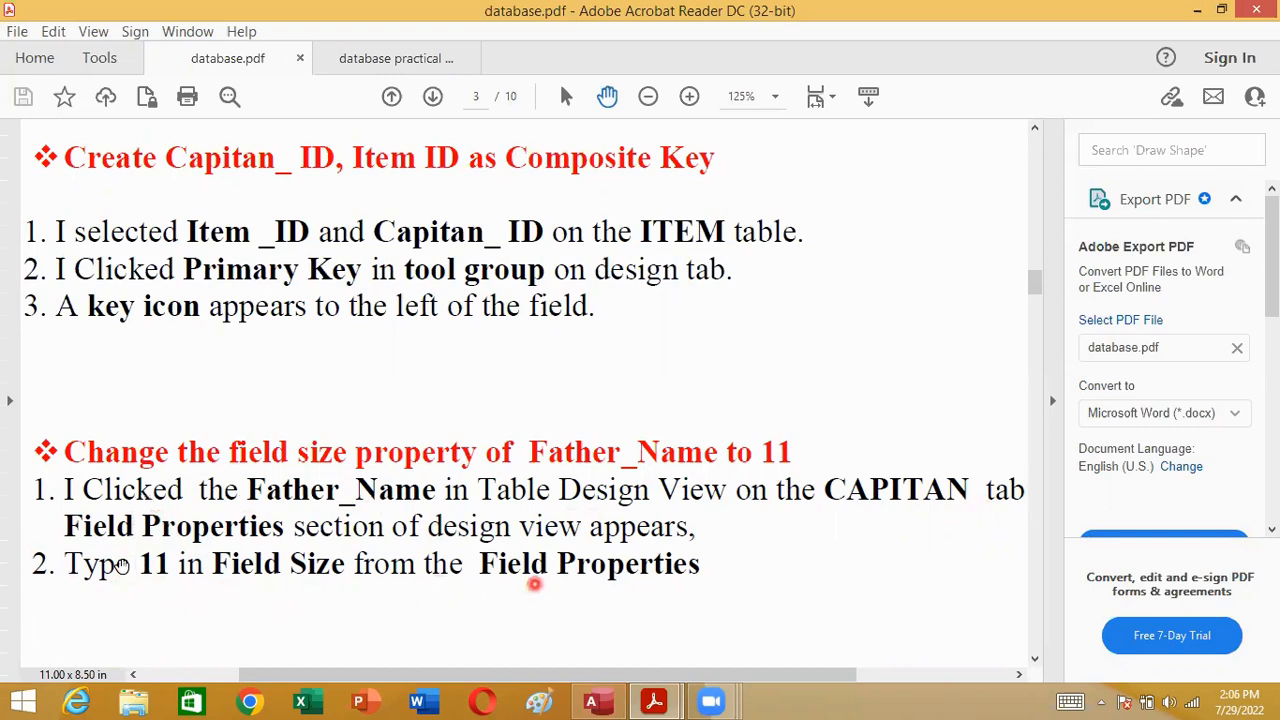
Step: Select the FatherName field in Access and check the task list in database practical 2.pdf before returning to the table design
{"action": "left_click", "coordinate": [591, 702]}
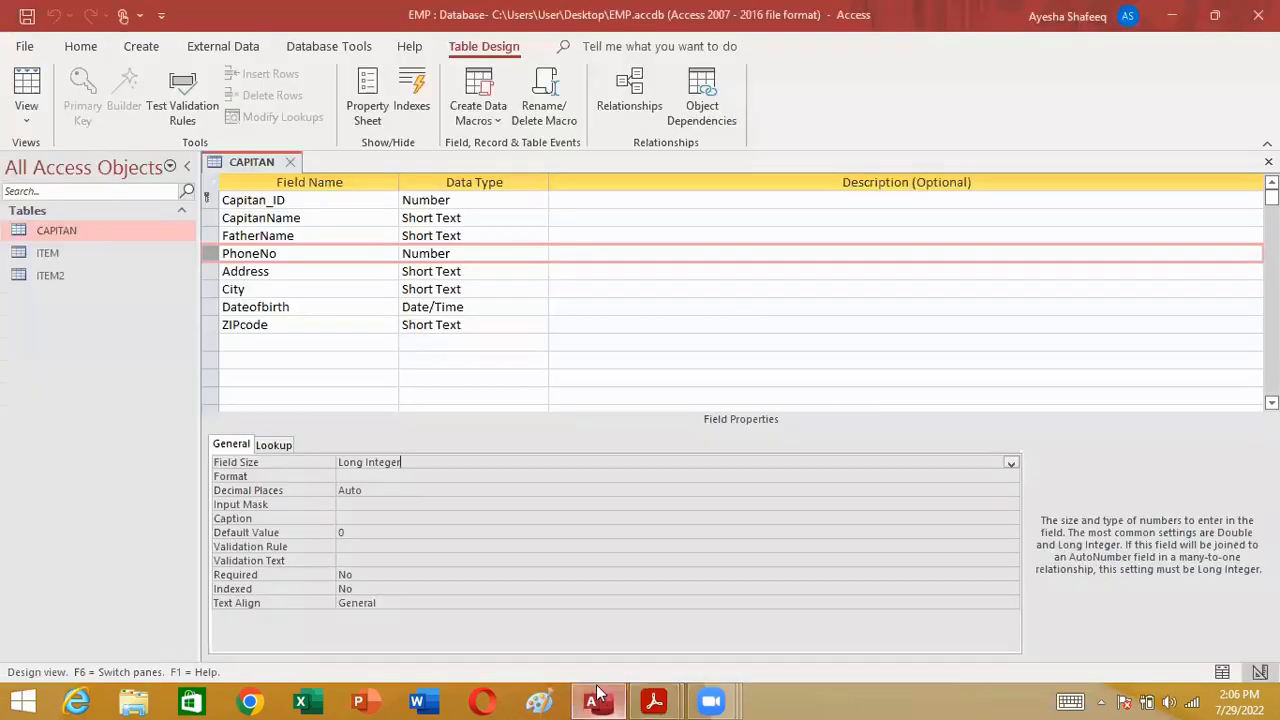
{"action": "left_click", "coordinate": [214, 235]}
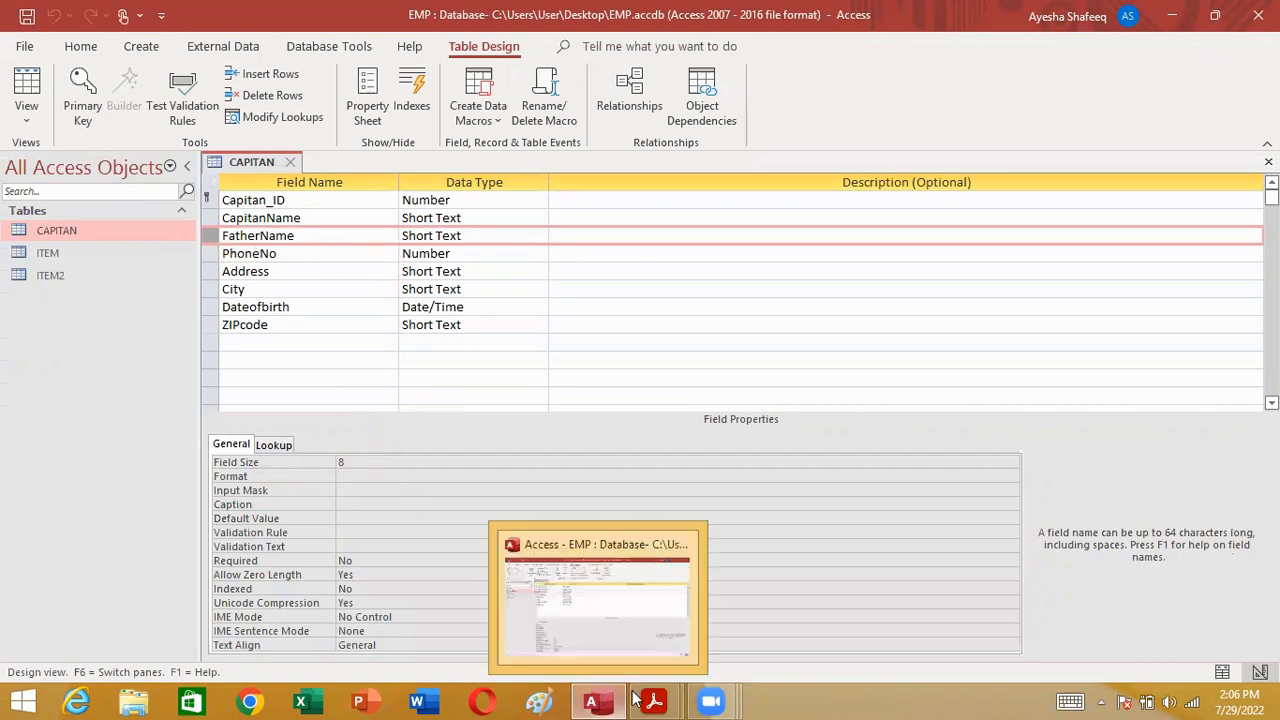
{"action": "mouse_move", "coordinate": [654, 700]}
{"action": "left_click", "coordinate": [742, 622]}
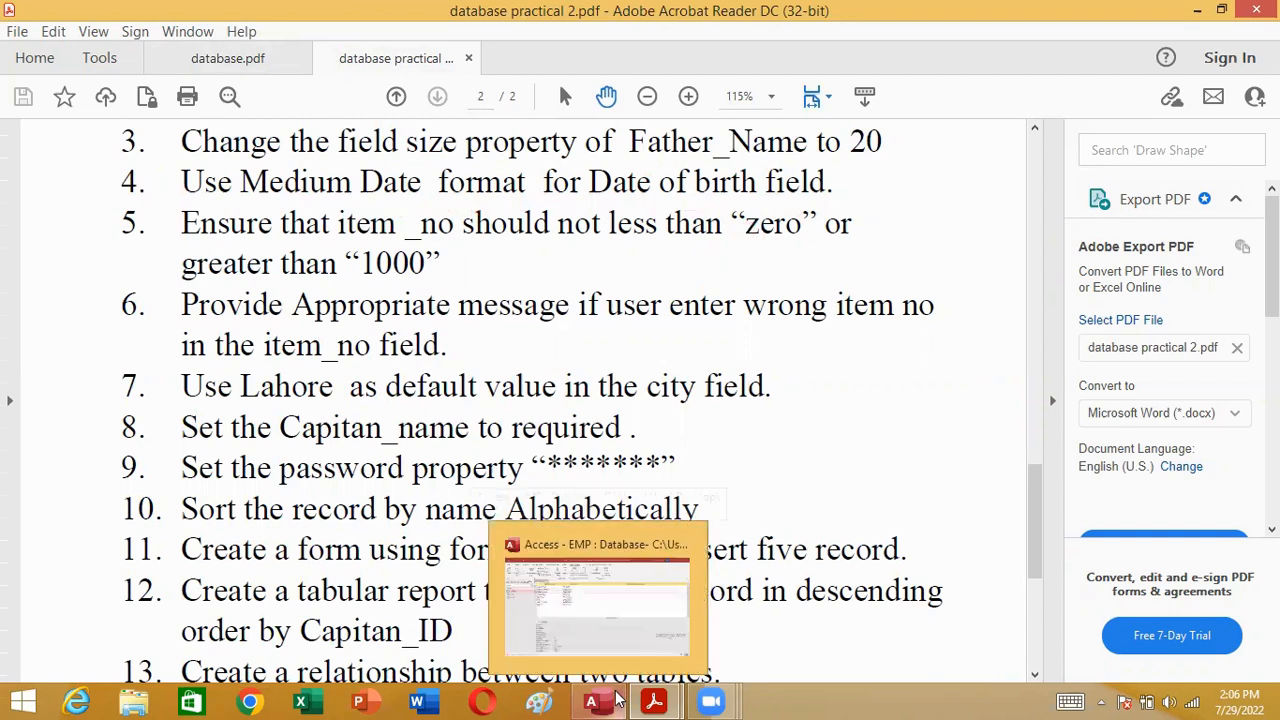
{"action": "mouse_move", "coordinate": [655, 700]}
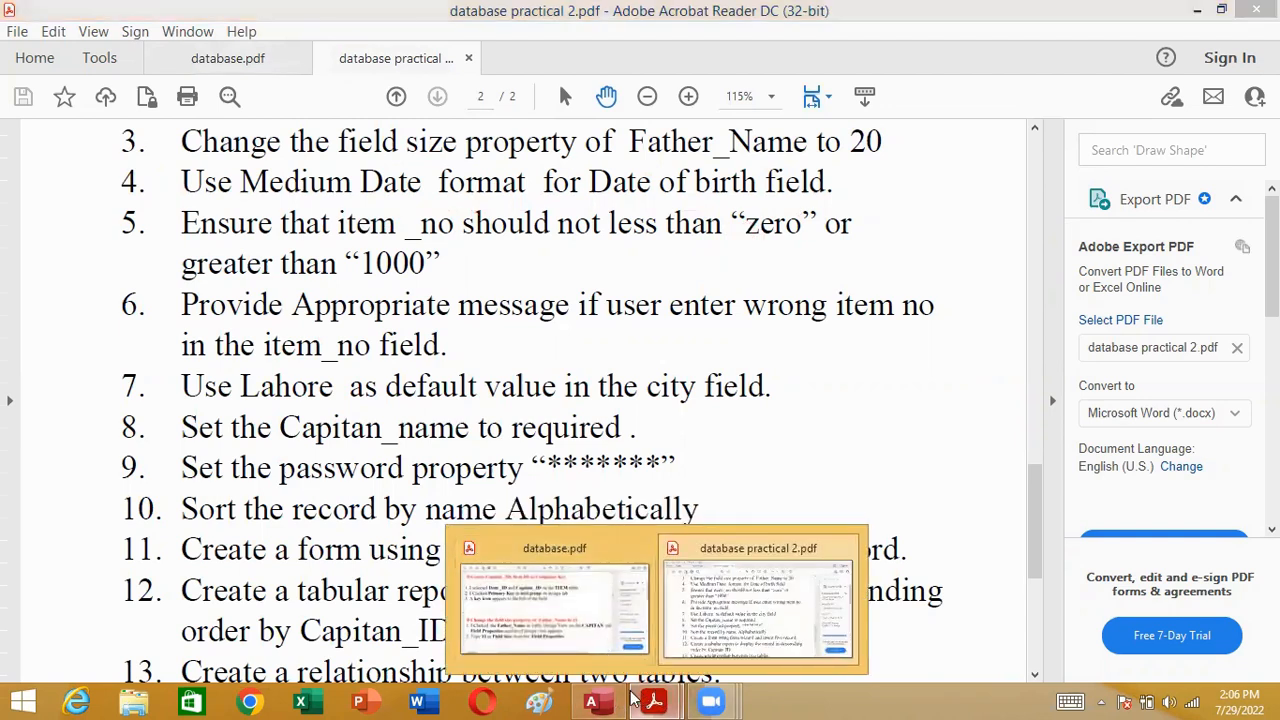
{"action": "key", "text": "alt+Tab"}
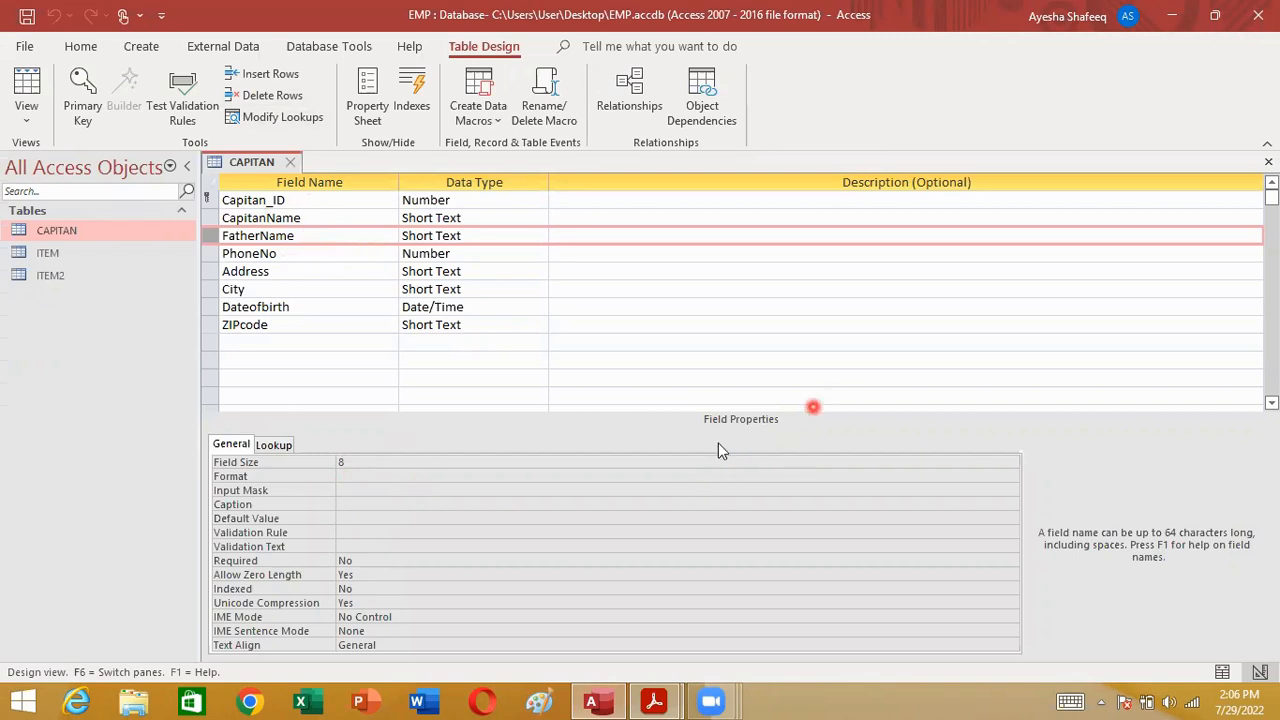
Step: Set the FatherName field's Format property to > and save the table
{"action": "left_click", "coordinate": [345, 476]}
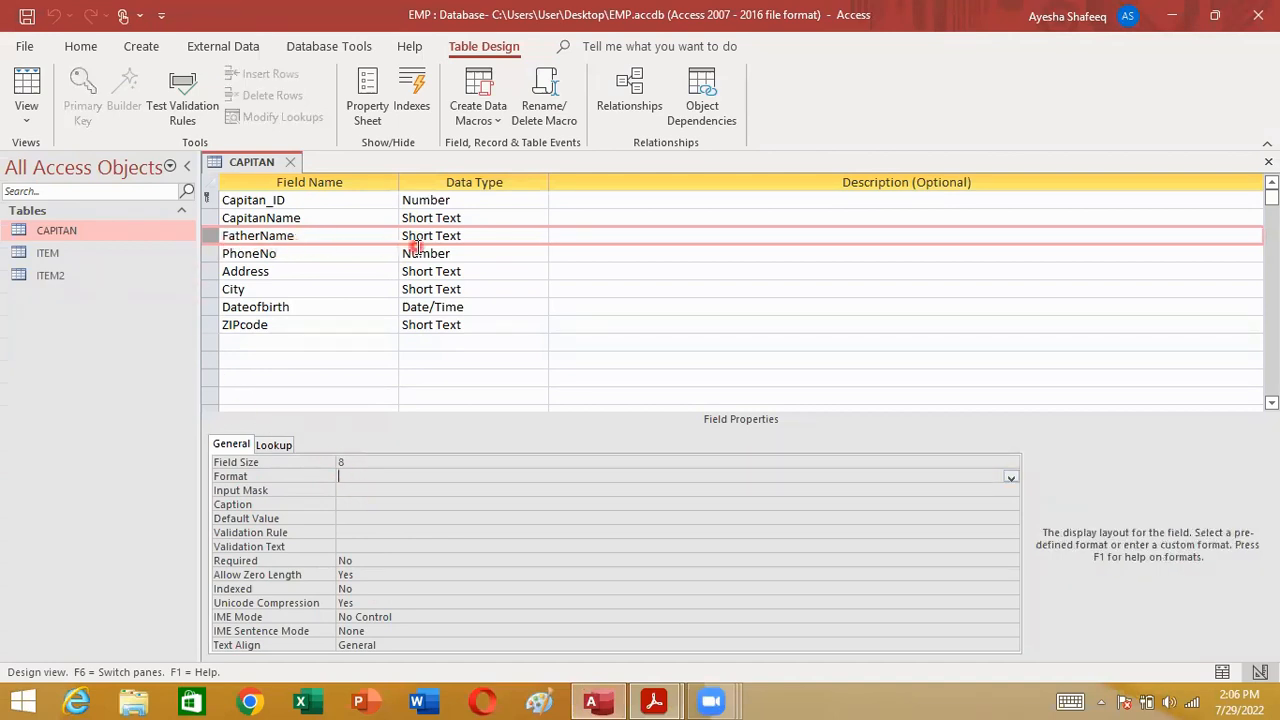
{"action": "left_click", "coordinate": [368, 471]}
{"action": "type", "text": ">"}
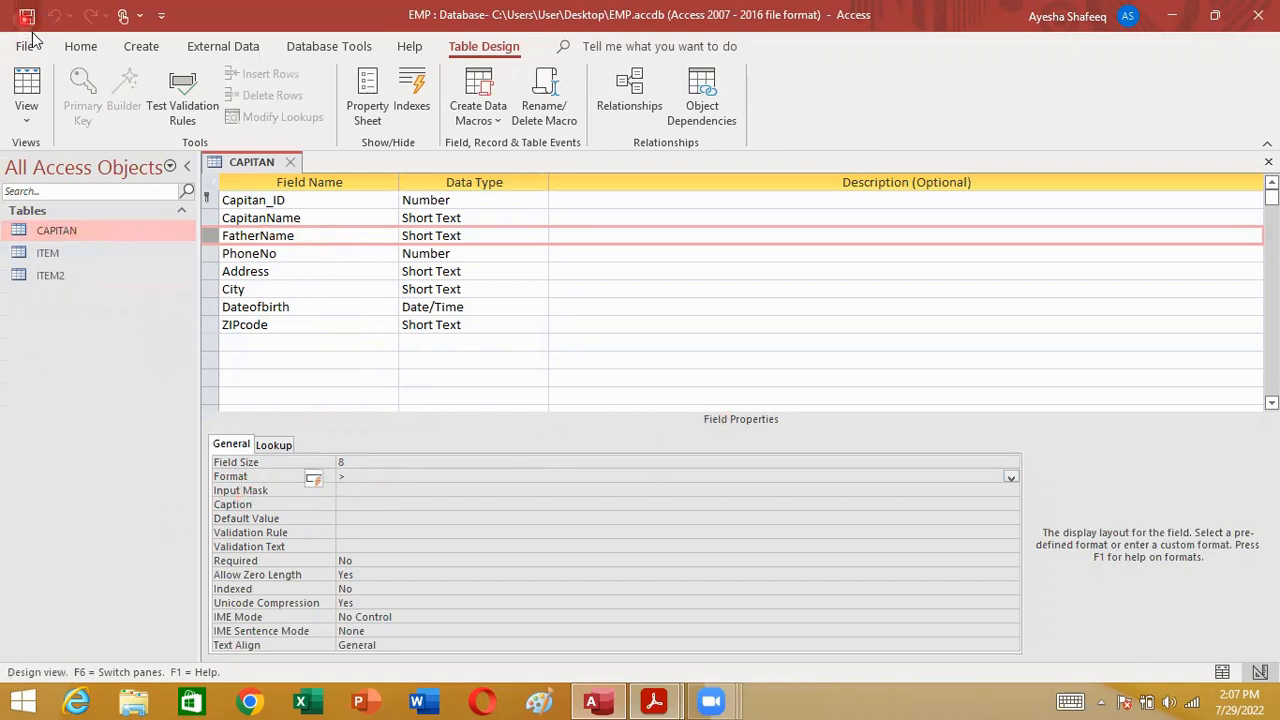
Step: Open the CAPITAN table in Datasheet View to check how the > format displays the FatherName values
{"action": "left_click", "coordinate": [81, 230]}
{"action": "right_click", "coordinate": [83, 231]}
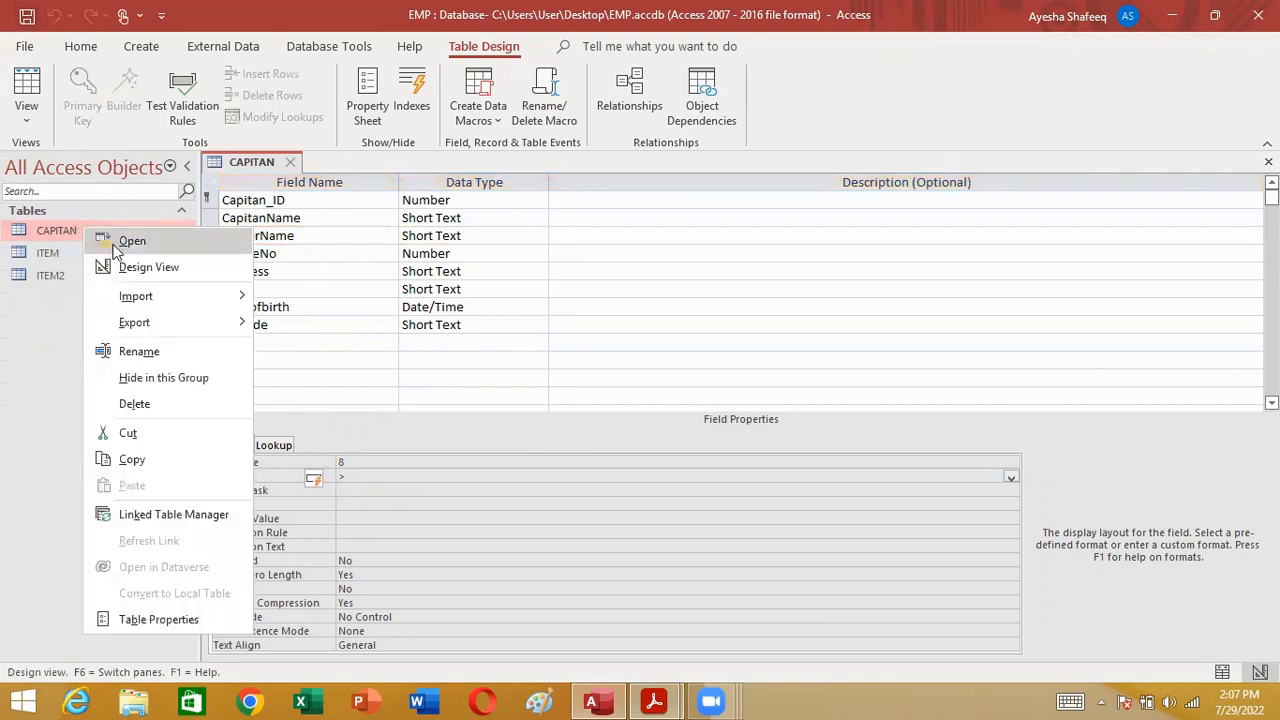
{"action": "left_click", "coordinate": [115, 243]}
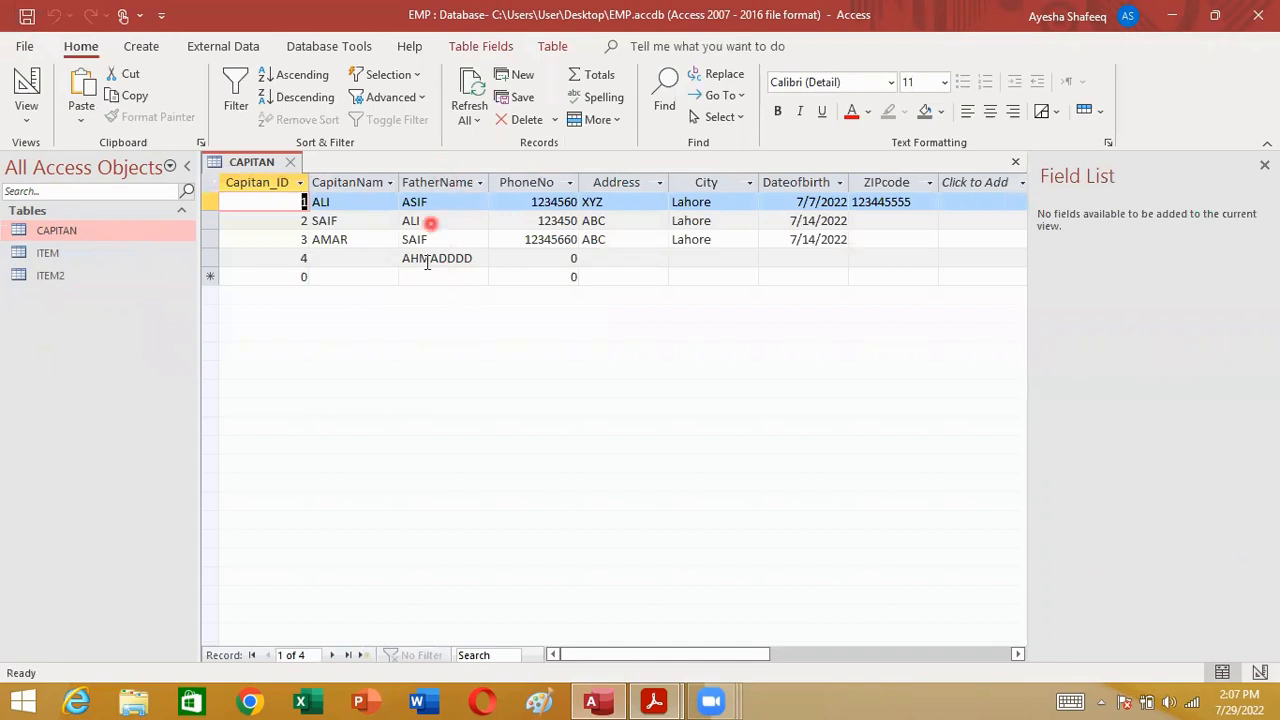
Step: Return to the CAPITAN design, set the FatherName field's Format property to < and save the table
{"action": "left_click", "coordinate": [70, 231]}
{"action": "right_click", "coordinate": [70, 235]}
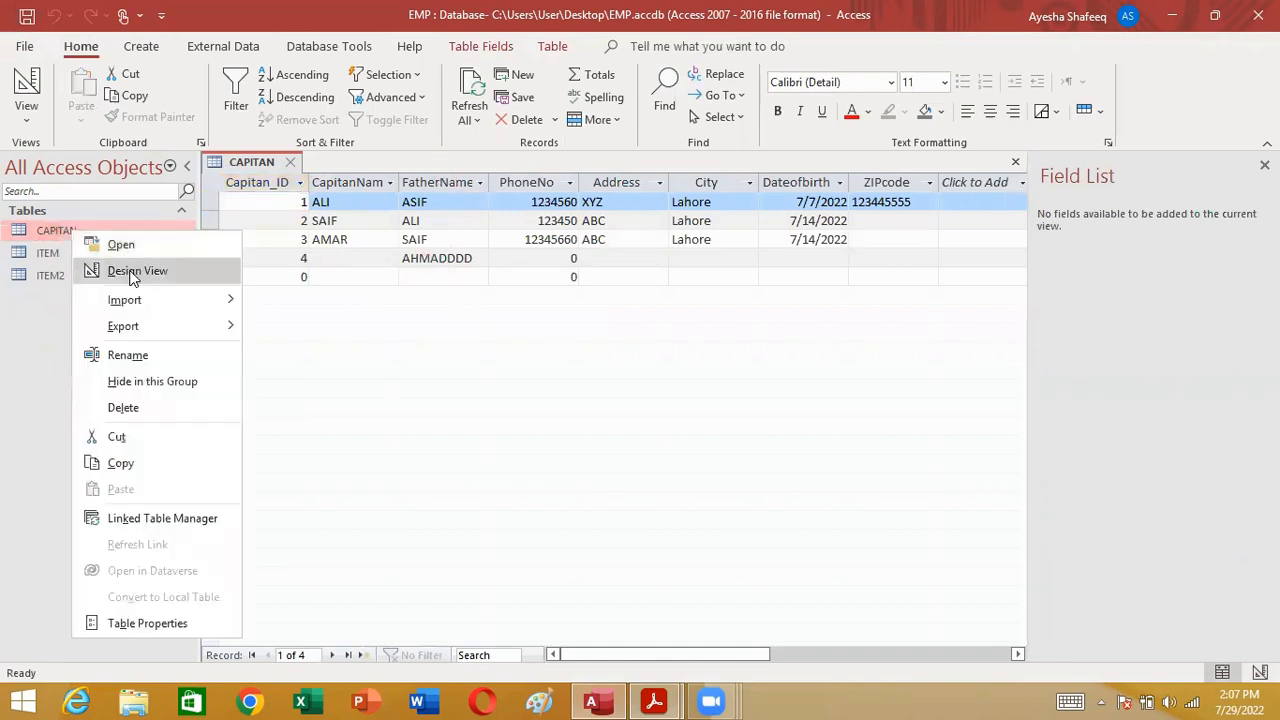
{"action": "left_click", "coordinate": [130, 271]}
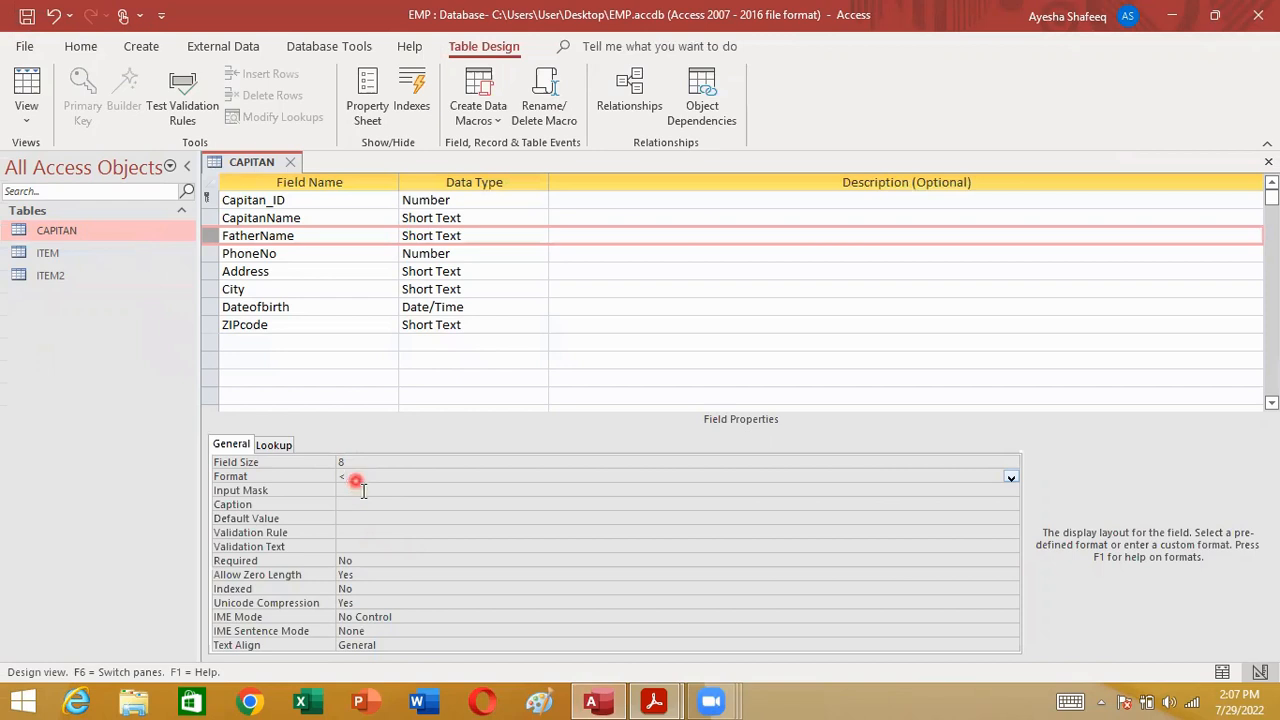
{"action": "left_click", "coordinate": [30, 17]}
Step: Reopen the CAPITAN datasheet to check how the < format displays the FatherName values
{"action": "left_click", "coordinate": [96, 240]}
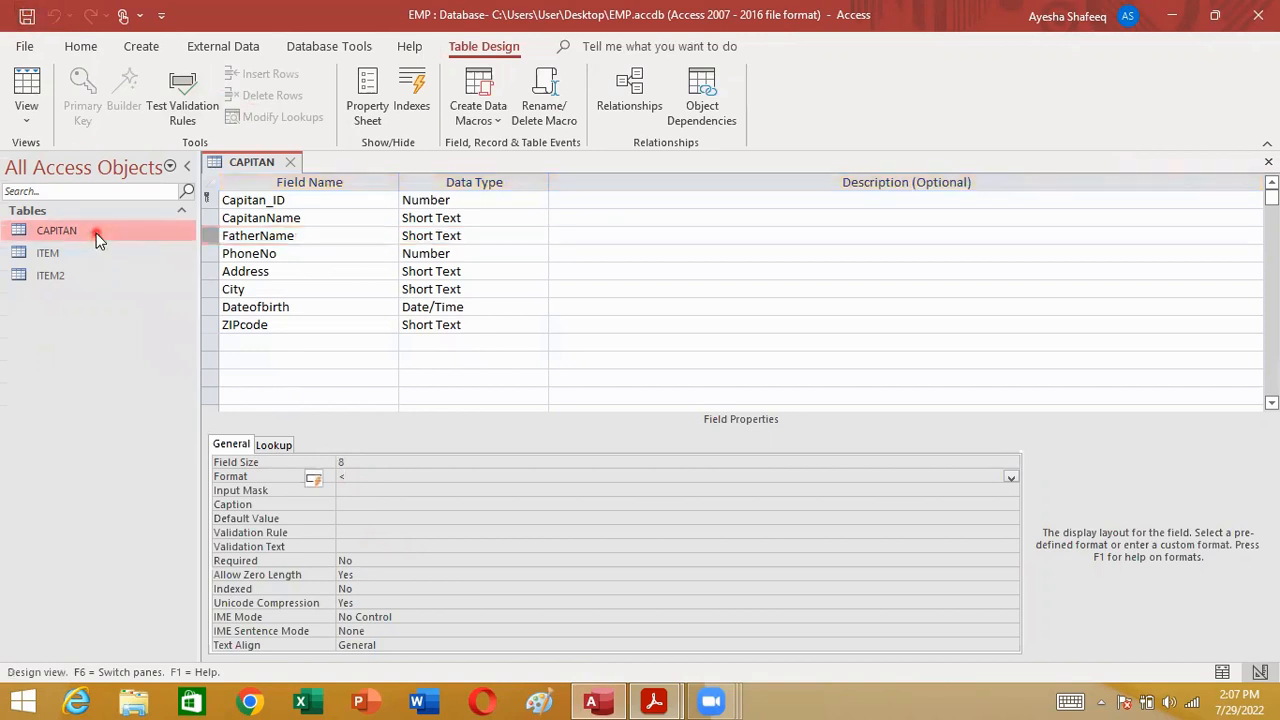
{"action": "right_click", "coordinate": [96, 233]}
{"action": "left_click", "coordinate": [150, 250]}
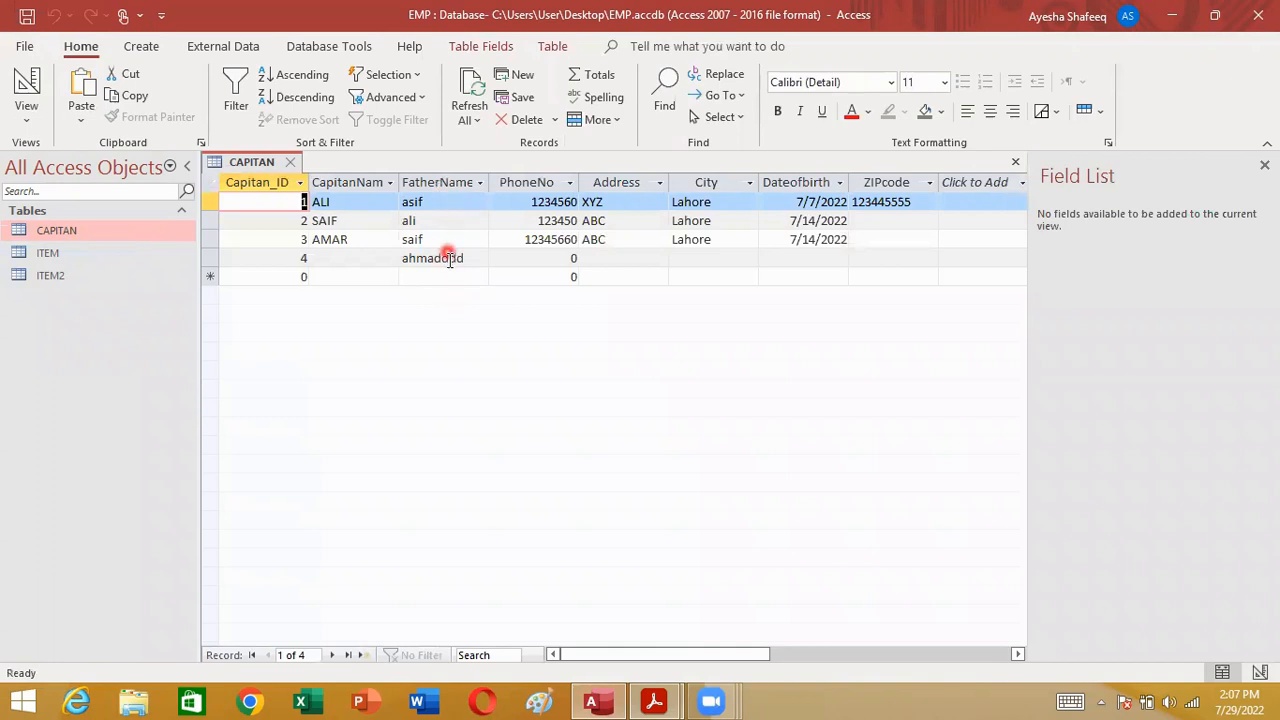
Step: Reopen the CAPITAN table in Design View, and switch to database practical 2.pdf to read the date of birth format task
{"action": "right_click", "coordinate": [71, 225]}
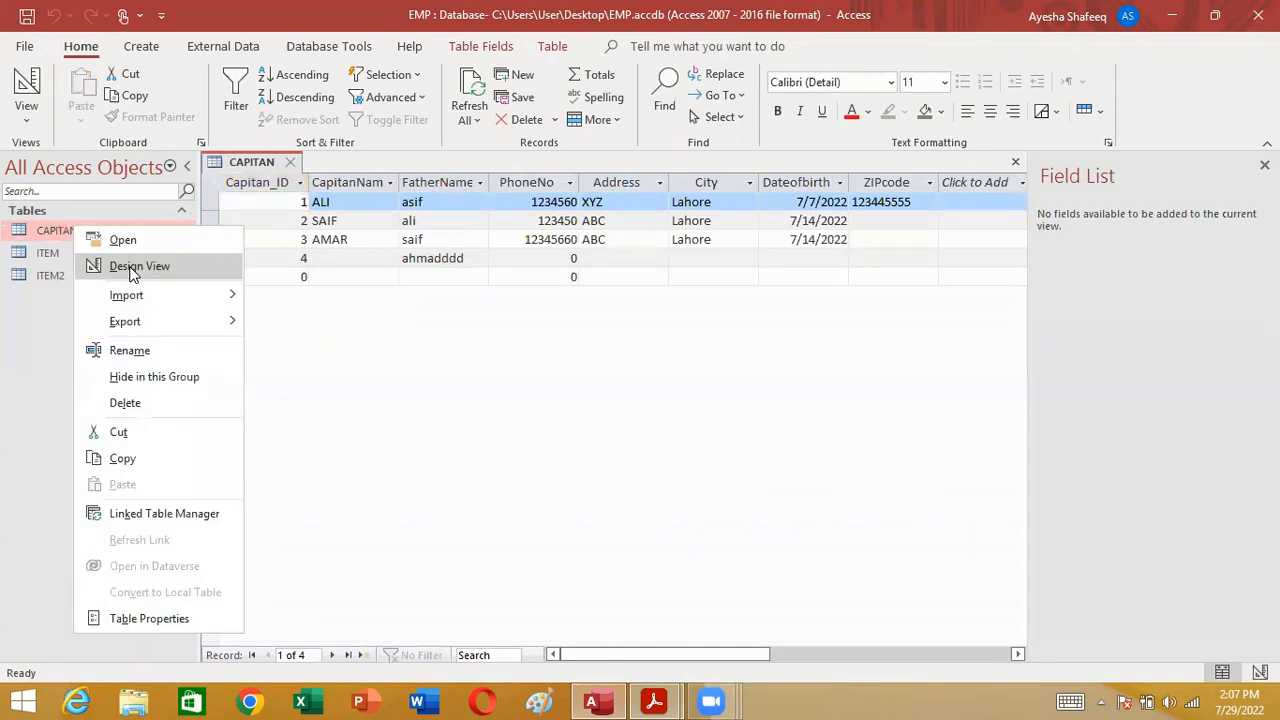
{"action": "left_click", "coordinate": [130, 266]}
{"action": "left_click", "coordinate": [372, 476]}
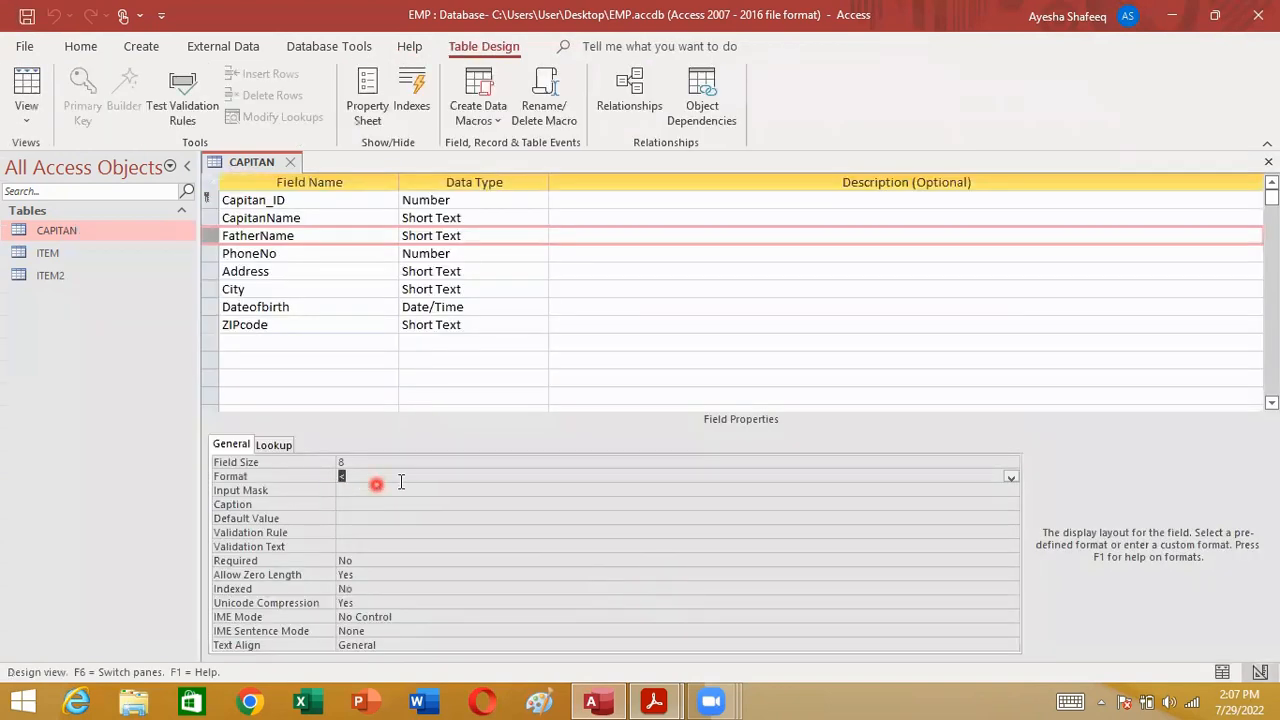
{"action": "left_click", "coordinate": [654, 700]}
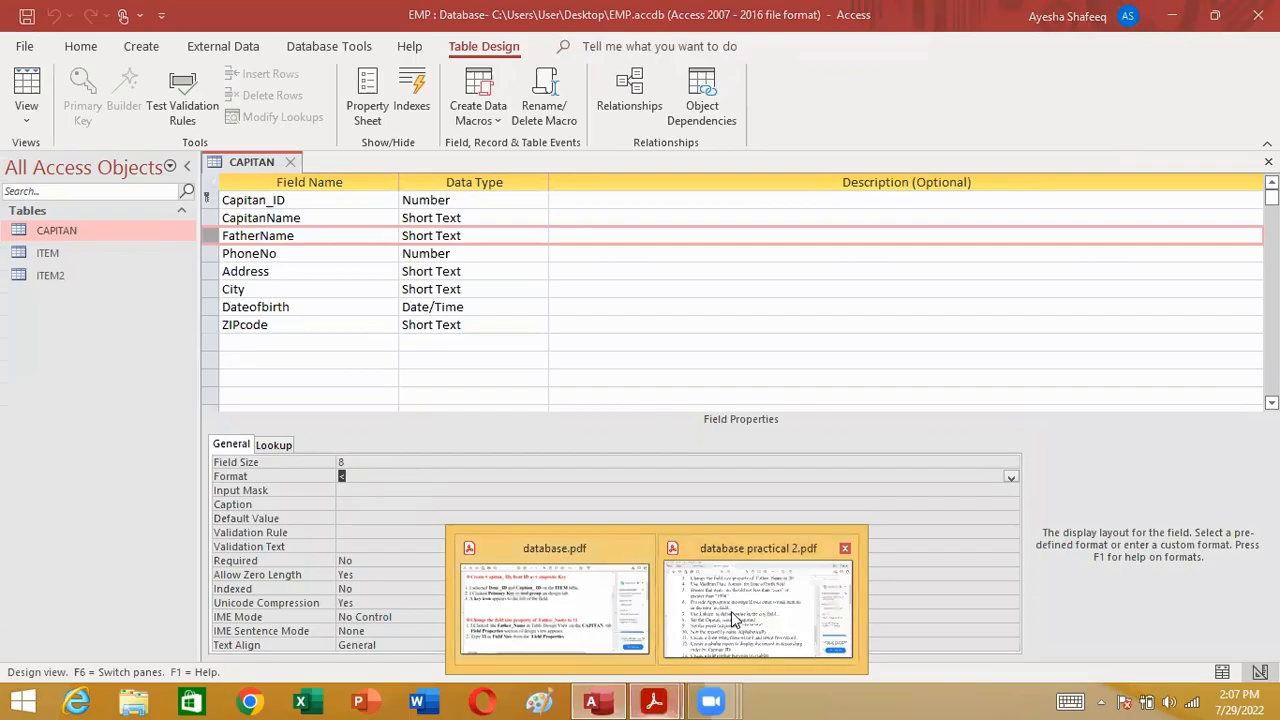
{"action": "left_click", "coordinate": [731, 611]}
{"action": "left_click", "coordinate": [910, 150]}
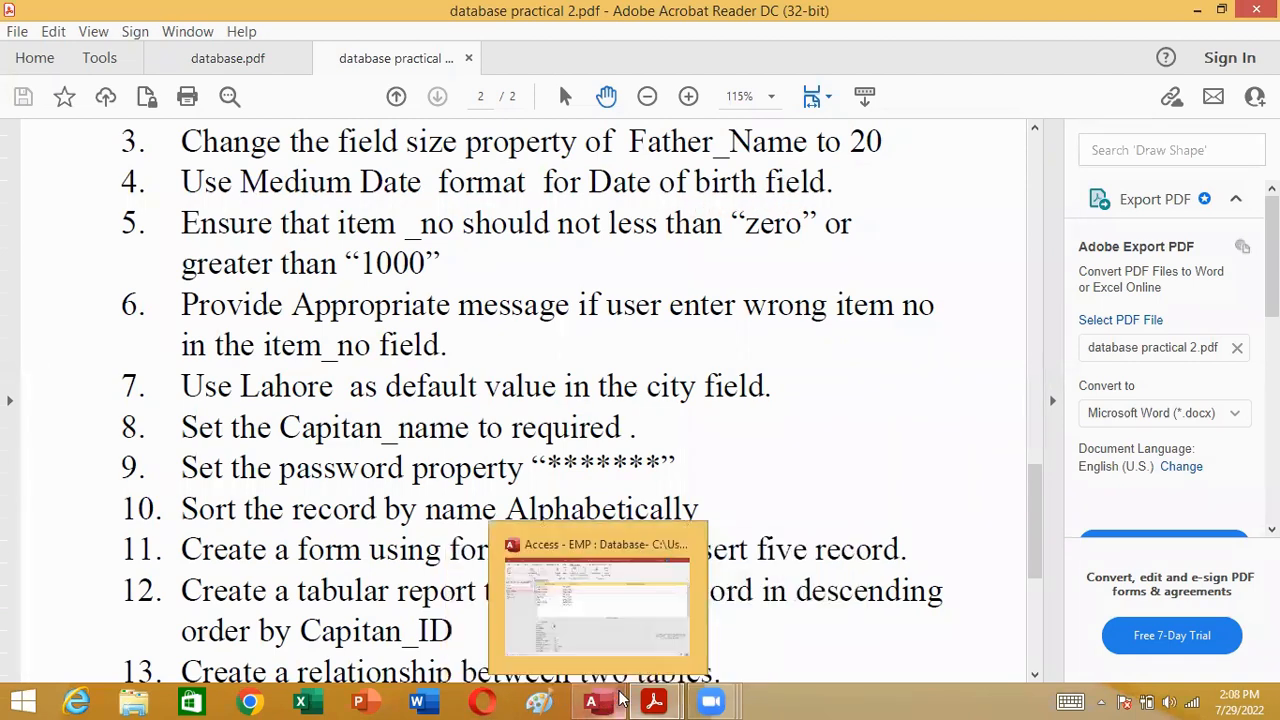
Step: Switch back to Access, set the Dateofbirth field's Format property to Medium Date and save the CAPITAN table
{"action": "left_click", "coordinate": [591, 701]}
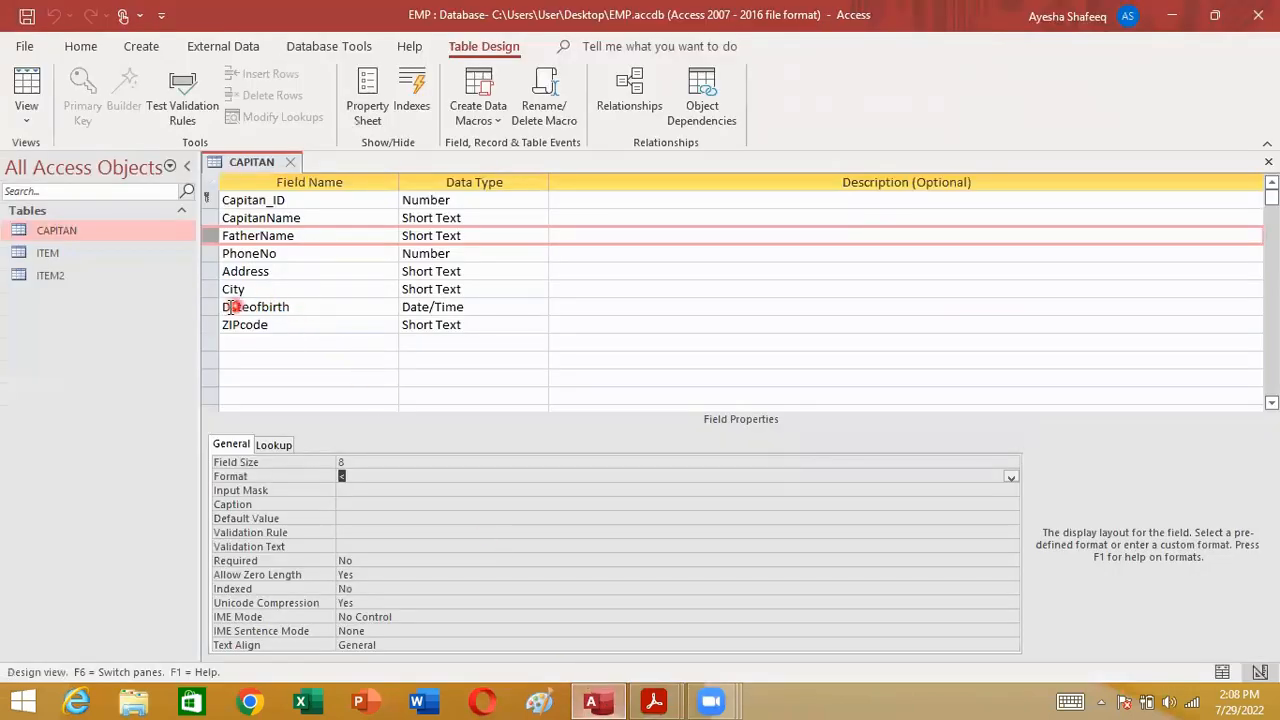
{"action": "left_click", "coordinate": [200, 306]}
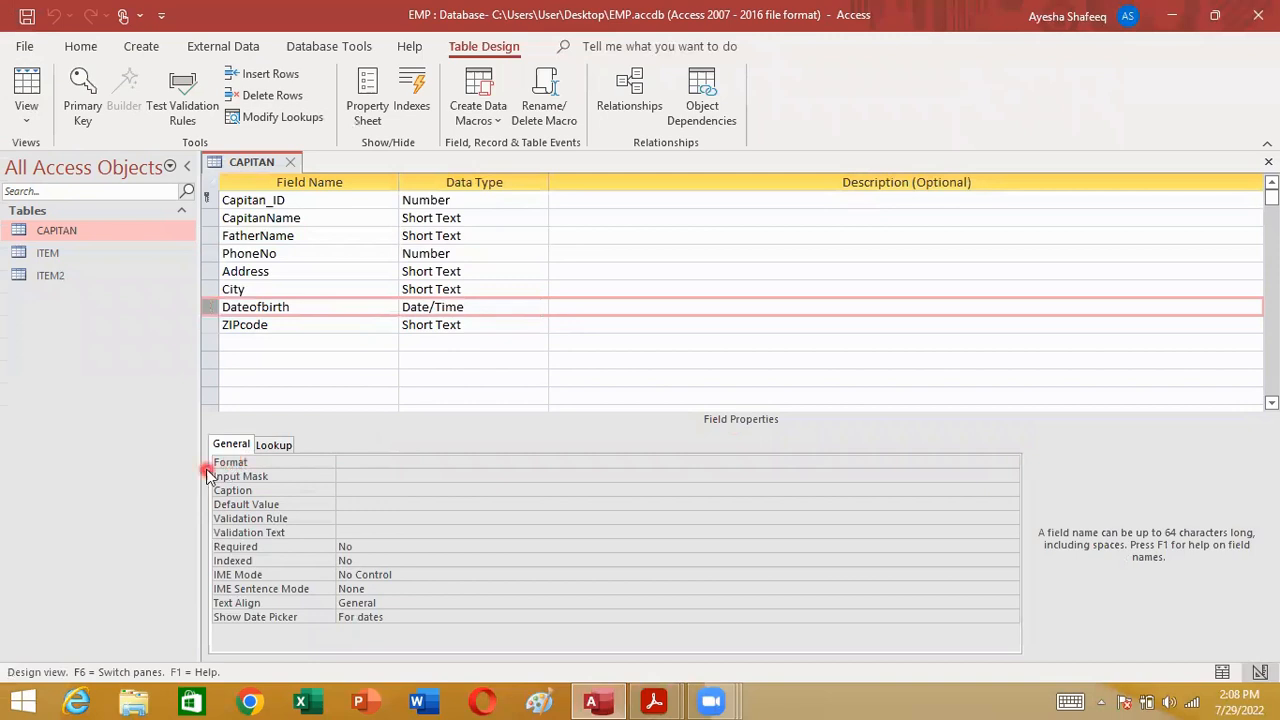
{"action": "left_click", "coordinate": [477, 461]}
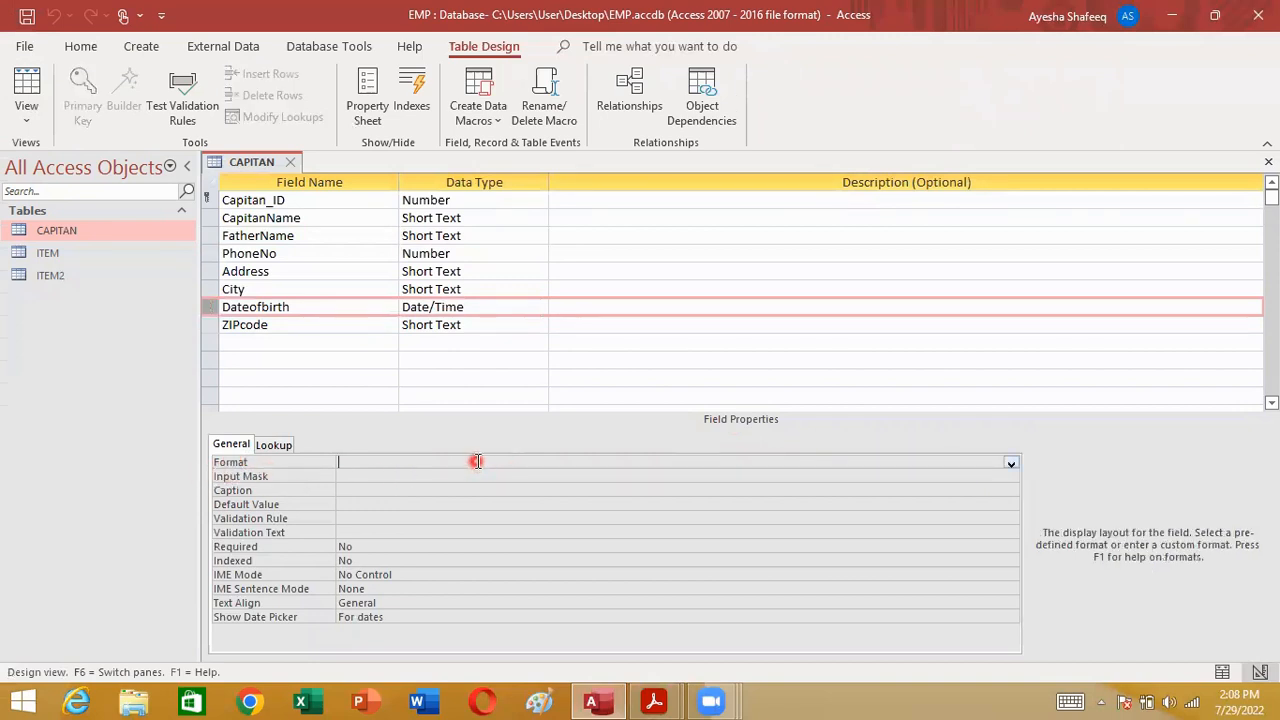
{"action": "left_click", "coordinate": [1011, 463]}
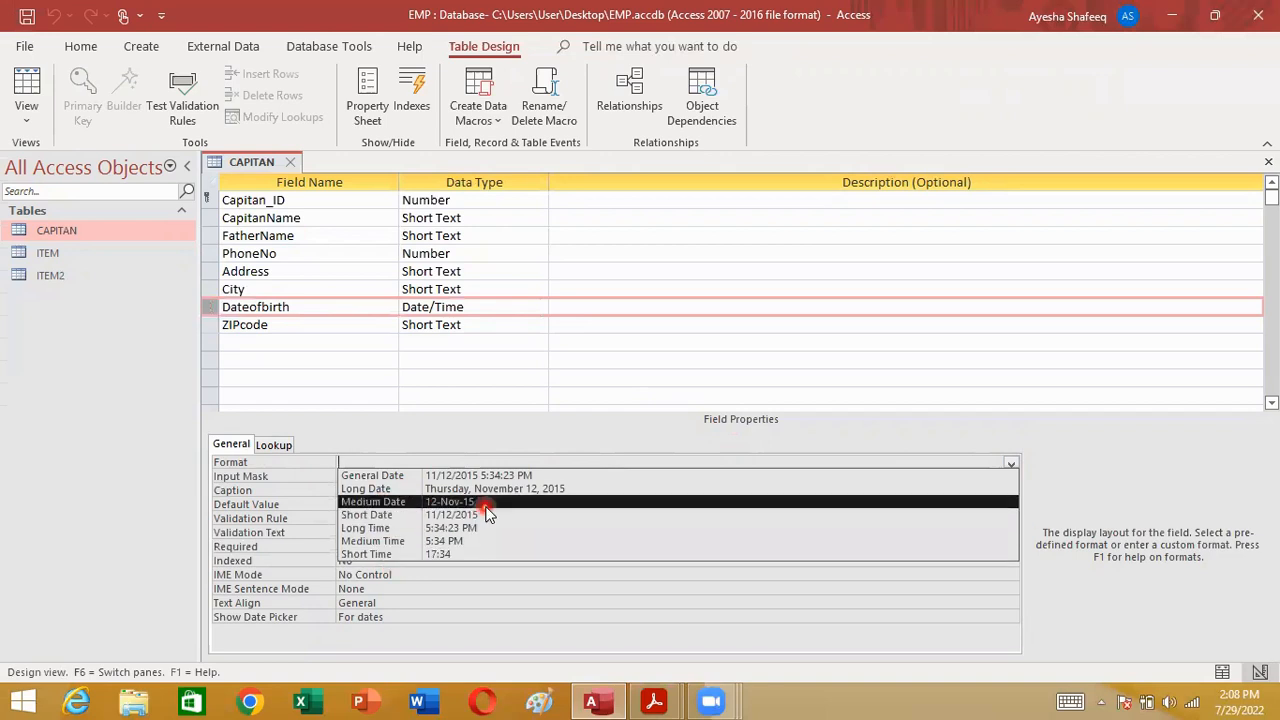
{"action": "left_click", "coordinate": [370, 502]}
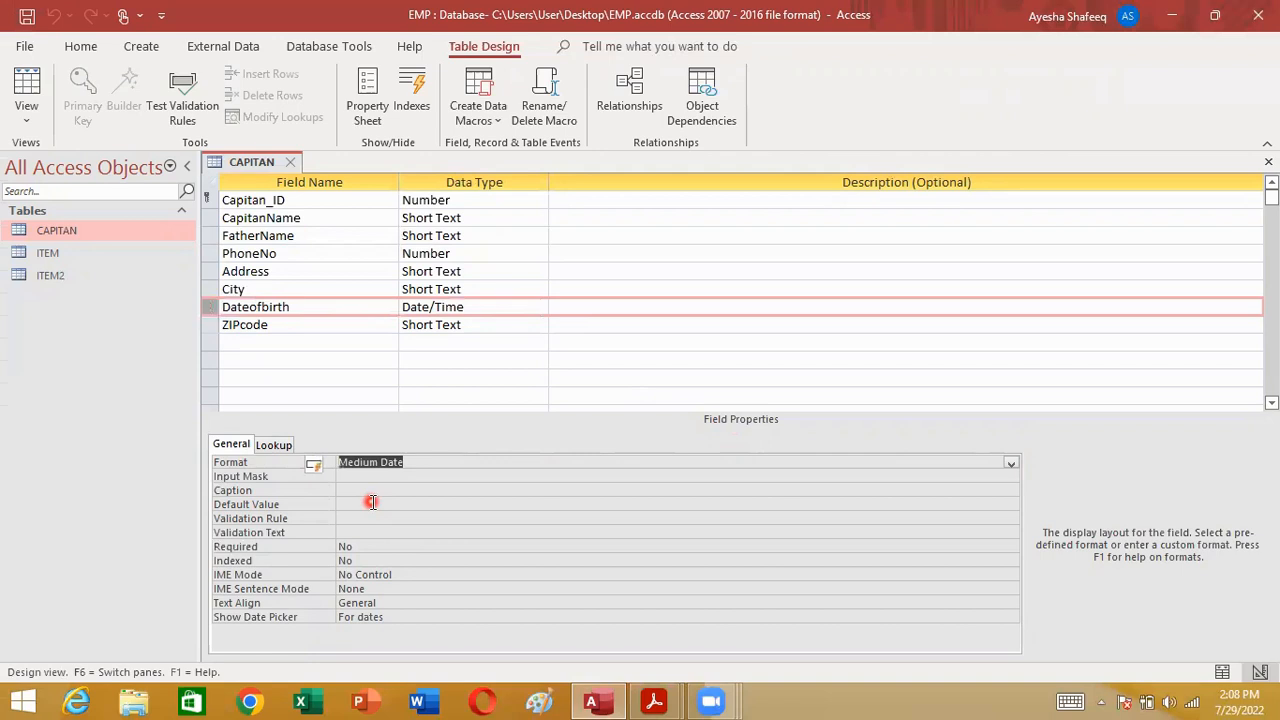
{"action": "left_click", "coordinate": [27, 16]}
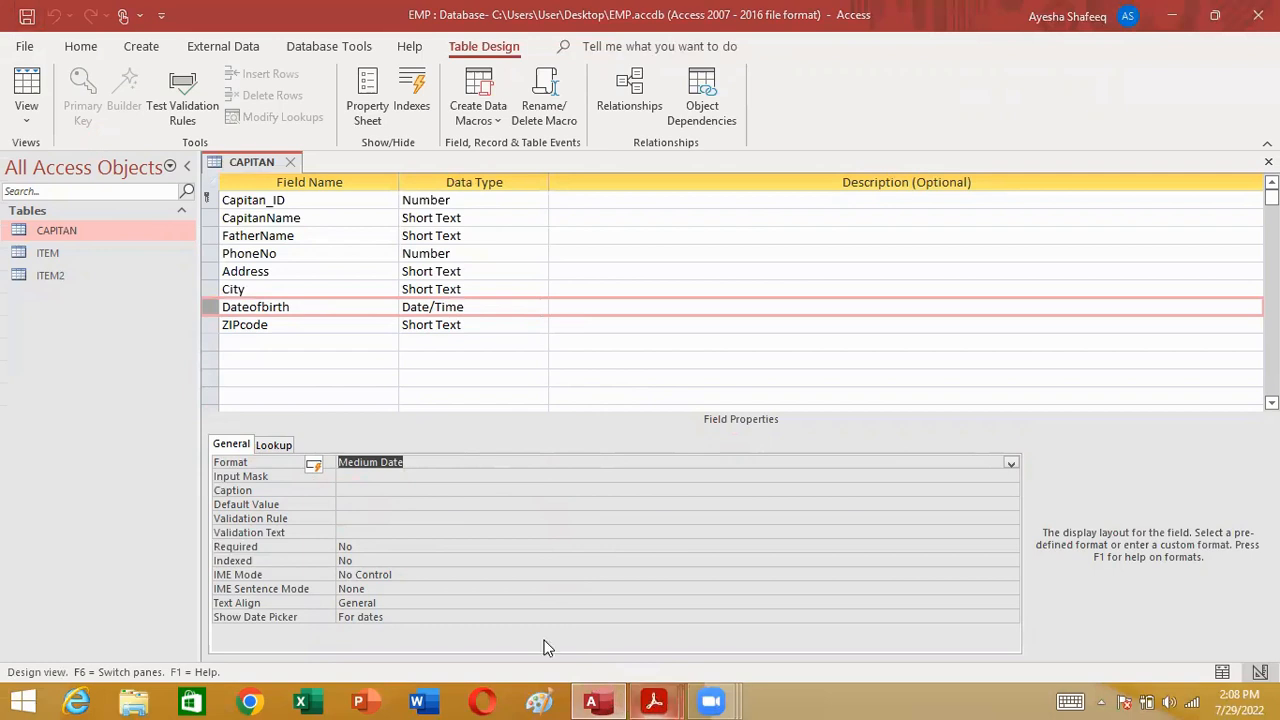
Step: Switch to database.pdf and read the instructions for using the Medium Date format
{"action": "key", "text": "alt+Tab"}
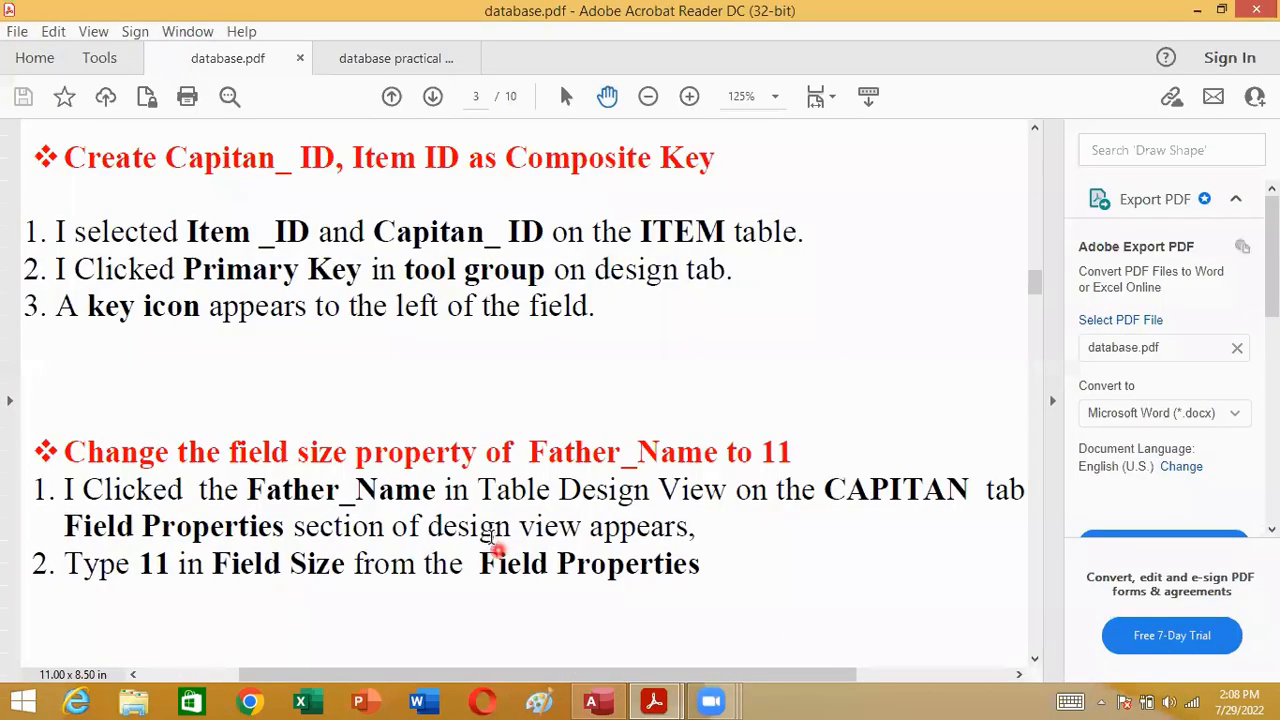
{"action": "left_click", "coordinate": [1036, 660]}
{"action": "left_click", "coordinate": [1036, 660]}
{"action": "left_click", "coordinate": [1036, 660]}
{"action": "left_click", "coordinate": [1036, 660]}
{"action": "left_click", "coordinate": [1036, 660]}
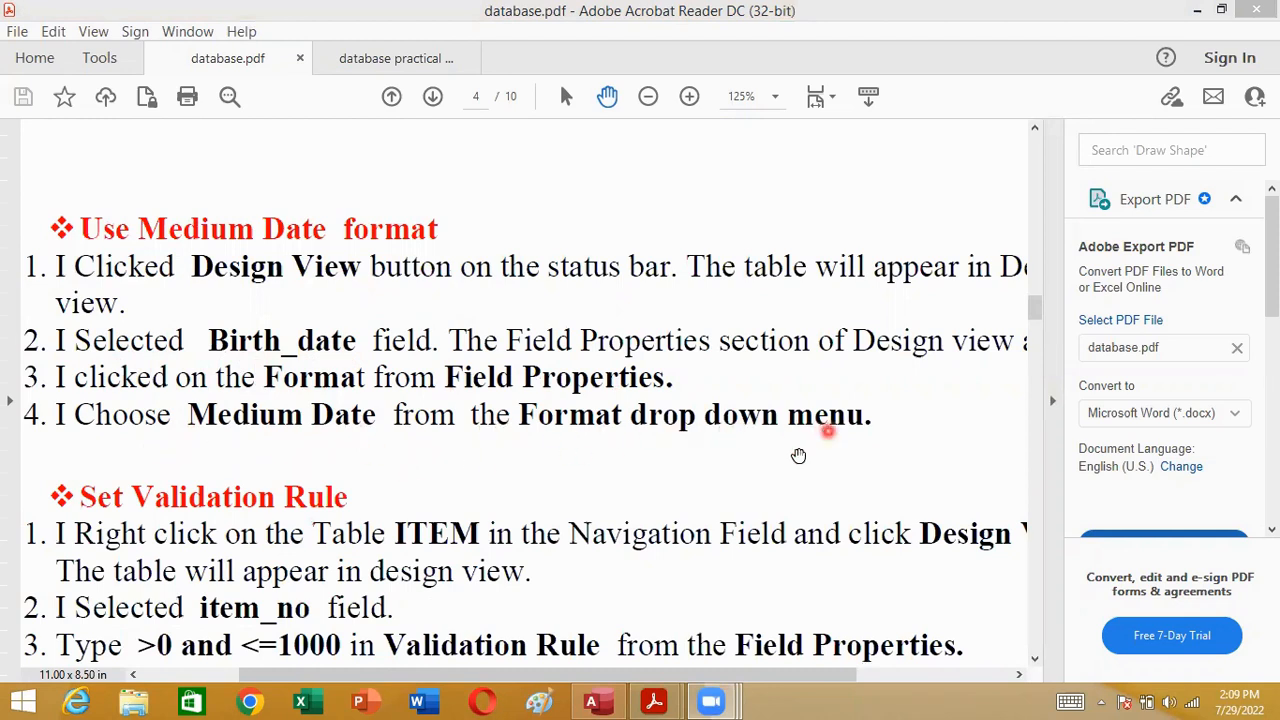
Step: Return to the CAPITAN design in Access and look through the Format options offered for the Dateofbirth field
{"action": "left_click", "coordinate": [600, 700]}
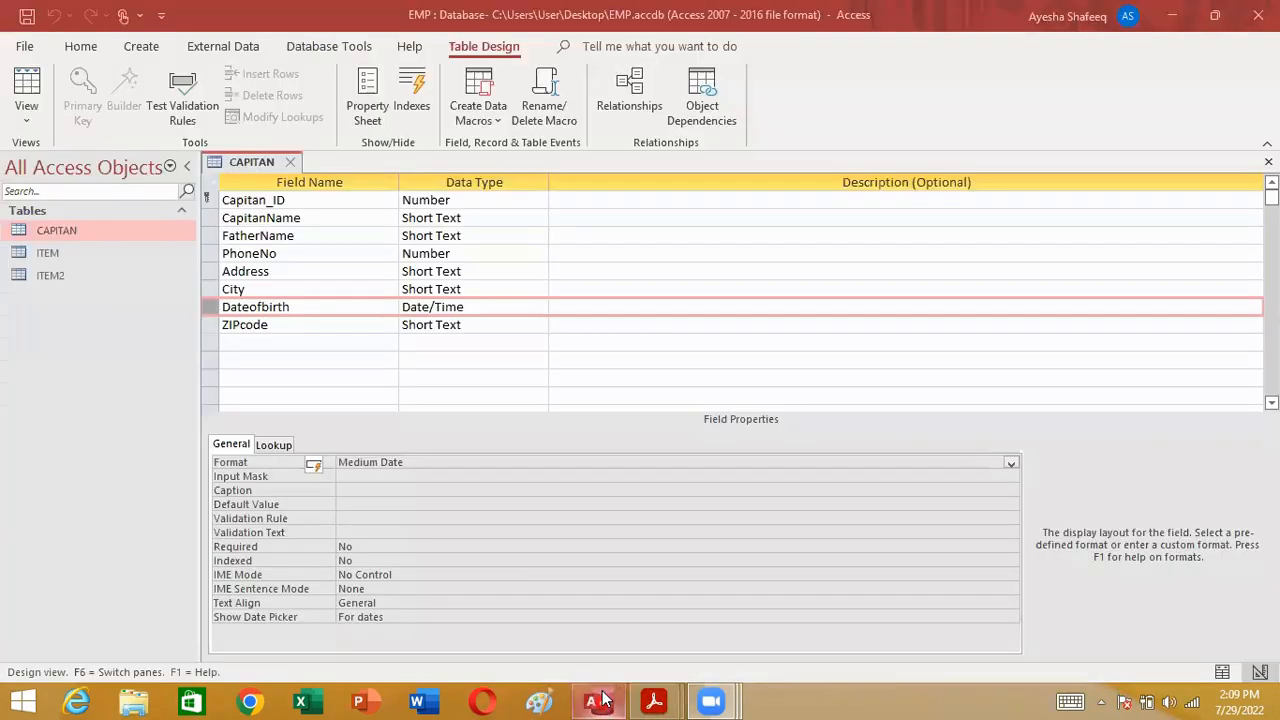
{"action": "left_click", "coordinate": [1010, 463]}
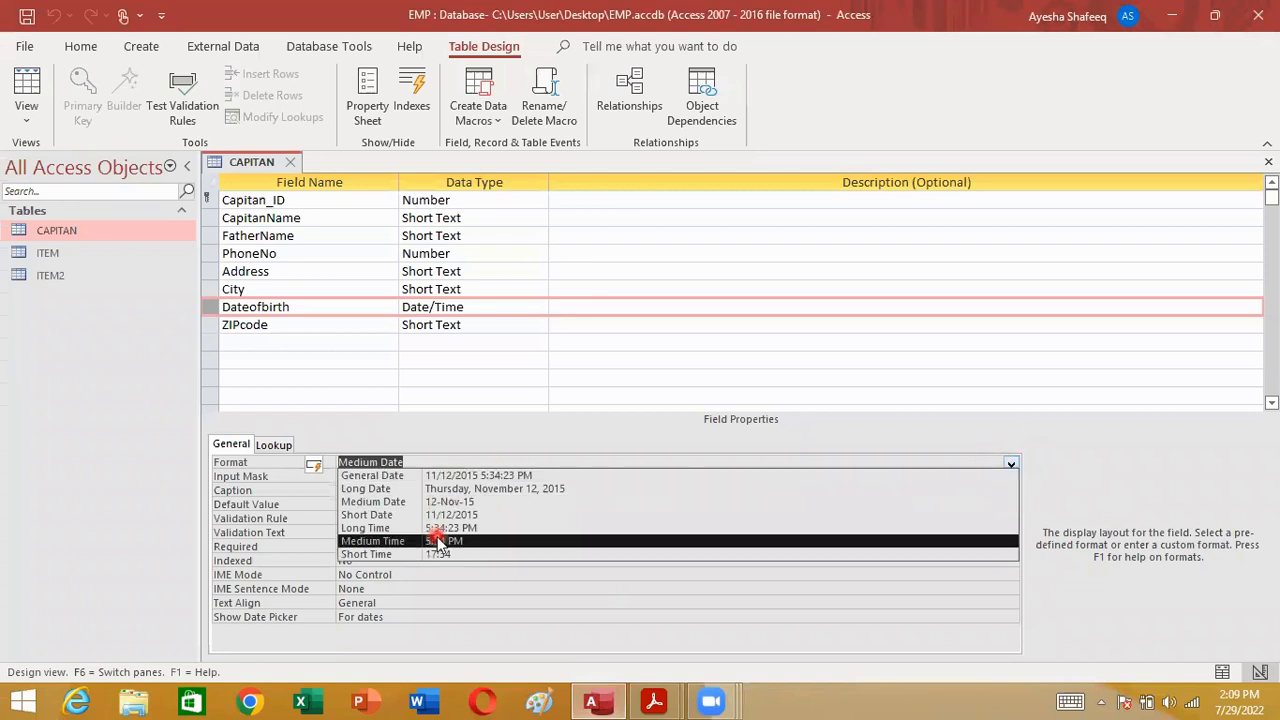
{"action": "left_click", "coordinate": [457, 396]}
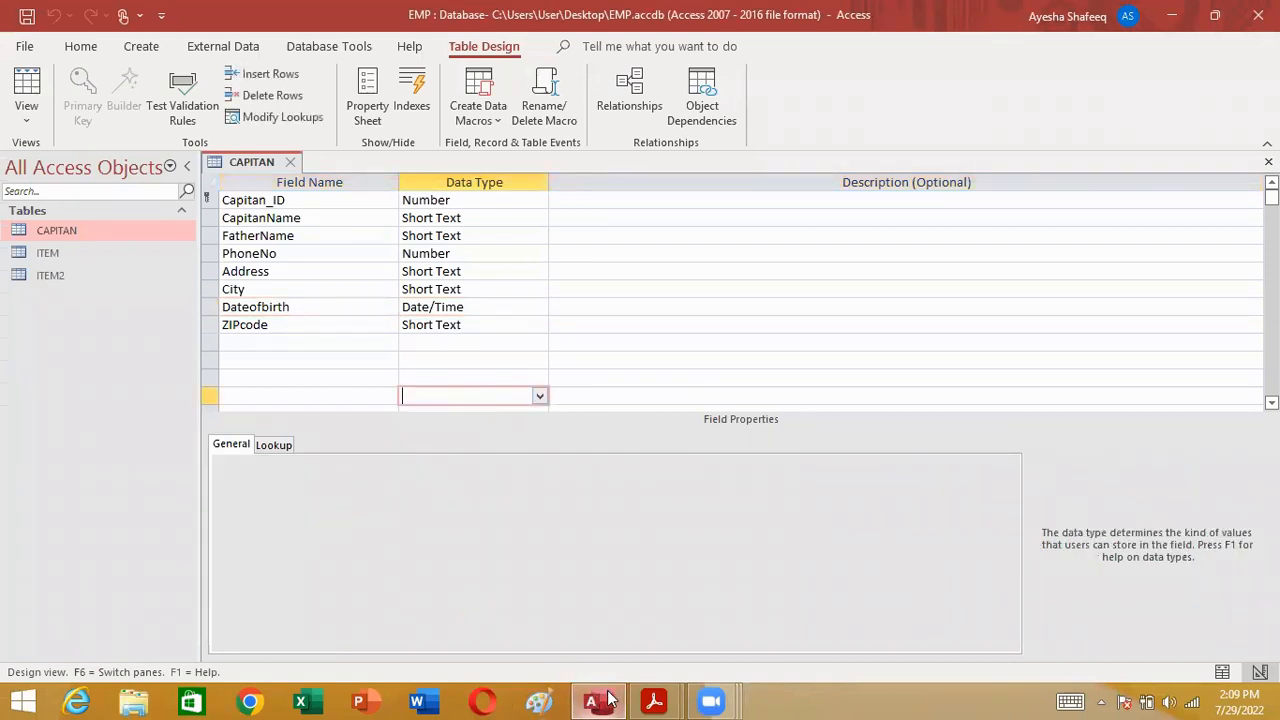
Step: Check the item number task in database practical 2.pdf, and open the Item_no field's Validation Rule property in the ITEM table's Design View
{"action": "mouse_move", "coordinate": [654, 700]}
{"action": "left_click", "coordinate": [729, 620]}
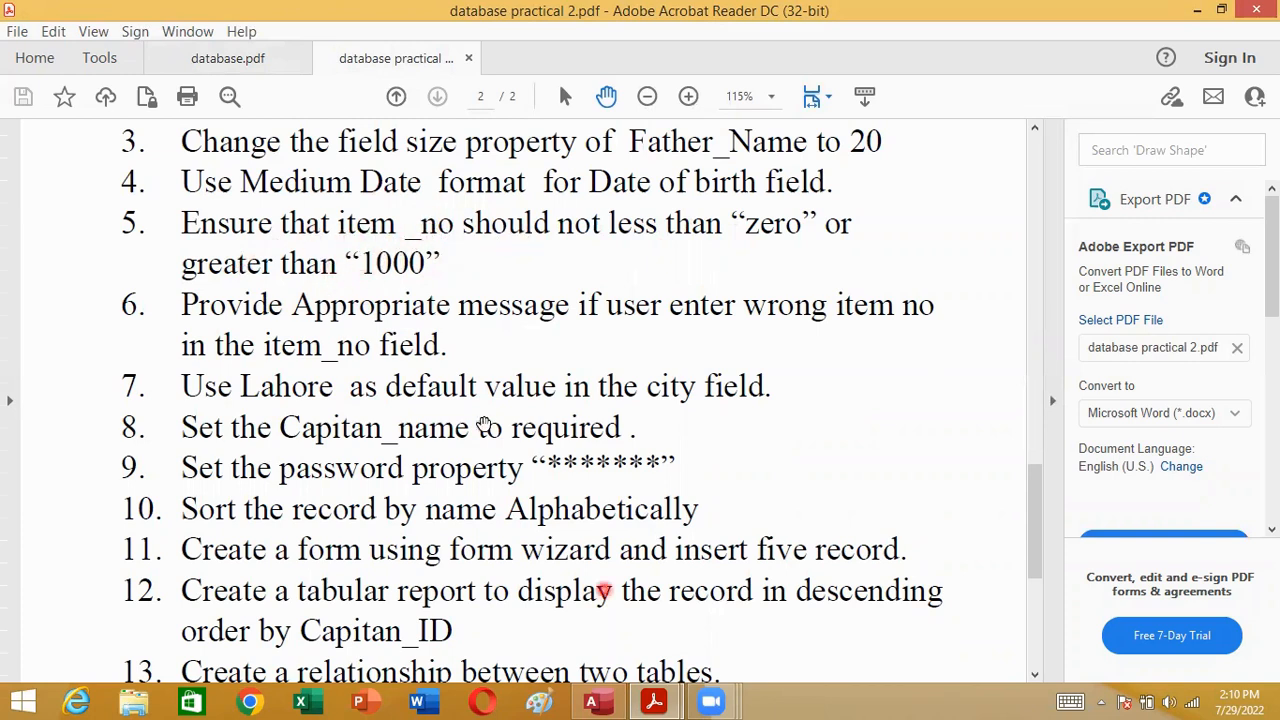
{"action": "left_click", "coordinate": [591, 700]}
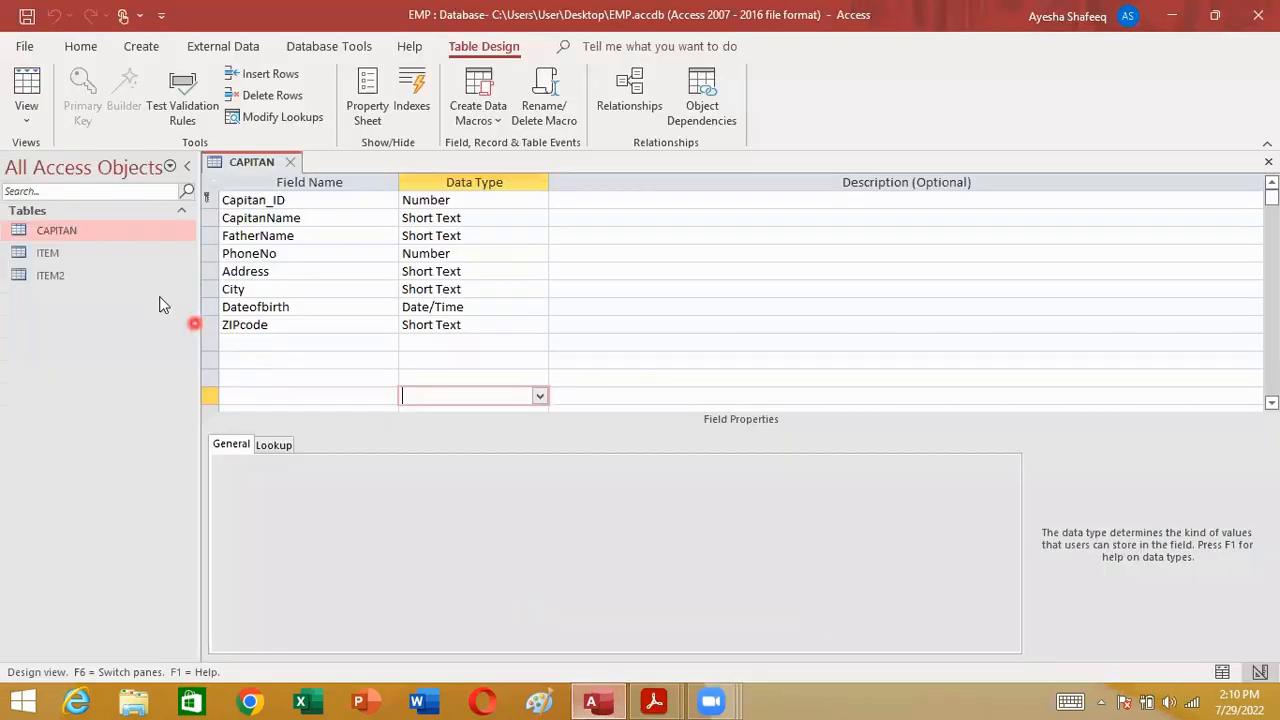
{"action": "left_click", "coordinate": [55, 255]}
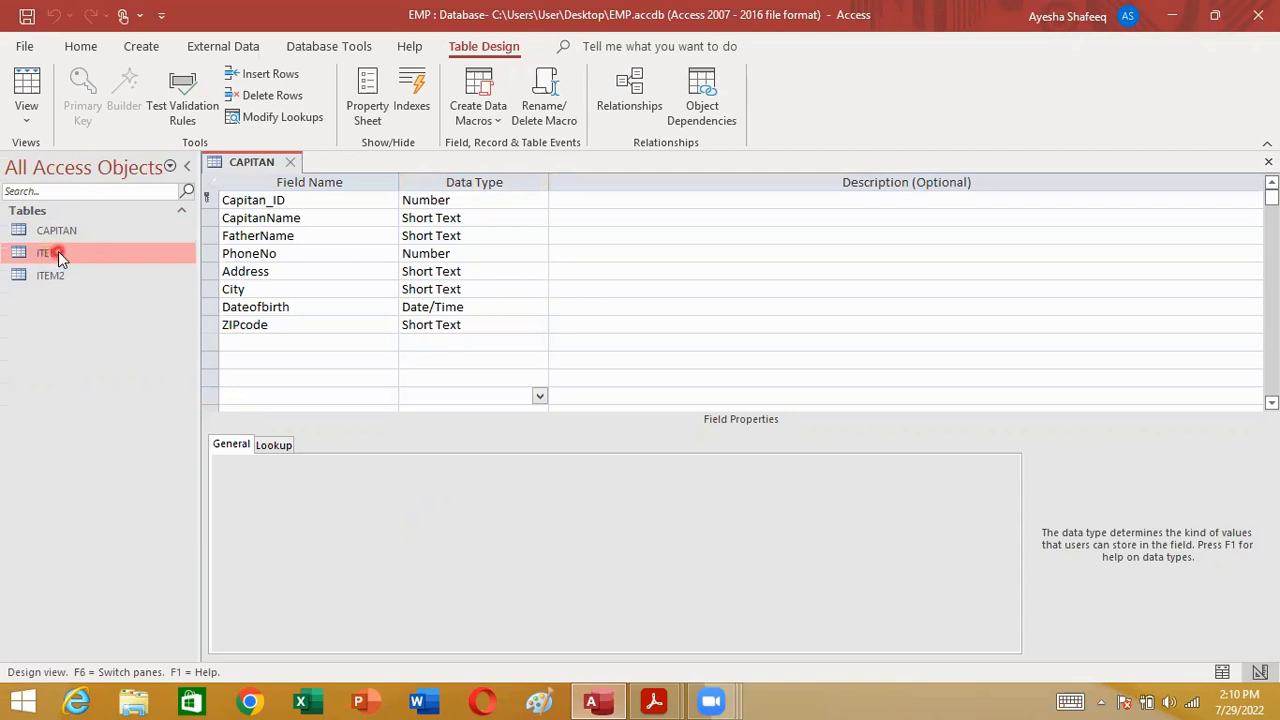
{"action": "right_click", "coordinate": [58, 253]}
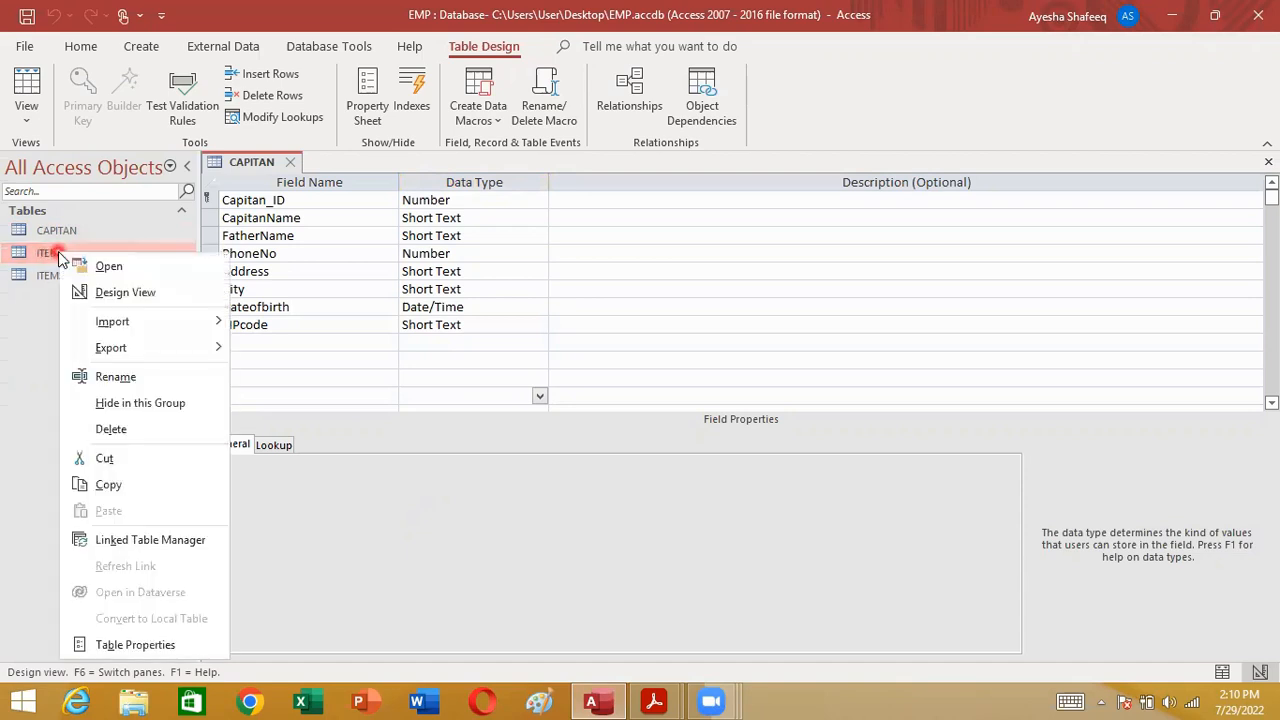
{"action": "left_click", "coordinate": [106, 292]}
{"action": "left_click_drag", "start_coordinate": [240, 200], "coordinate": [216, 201]}
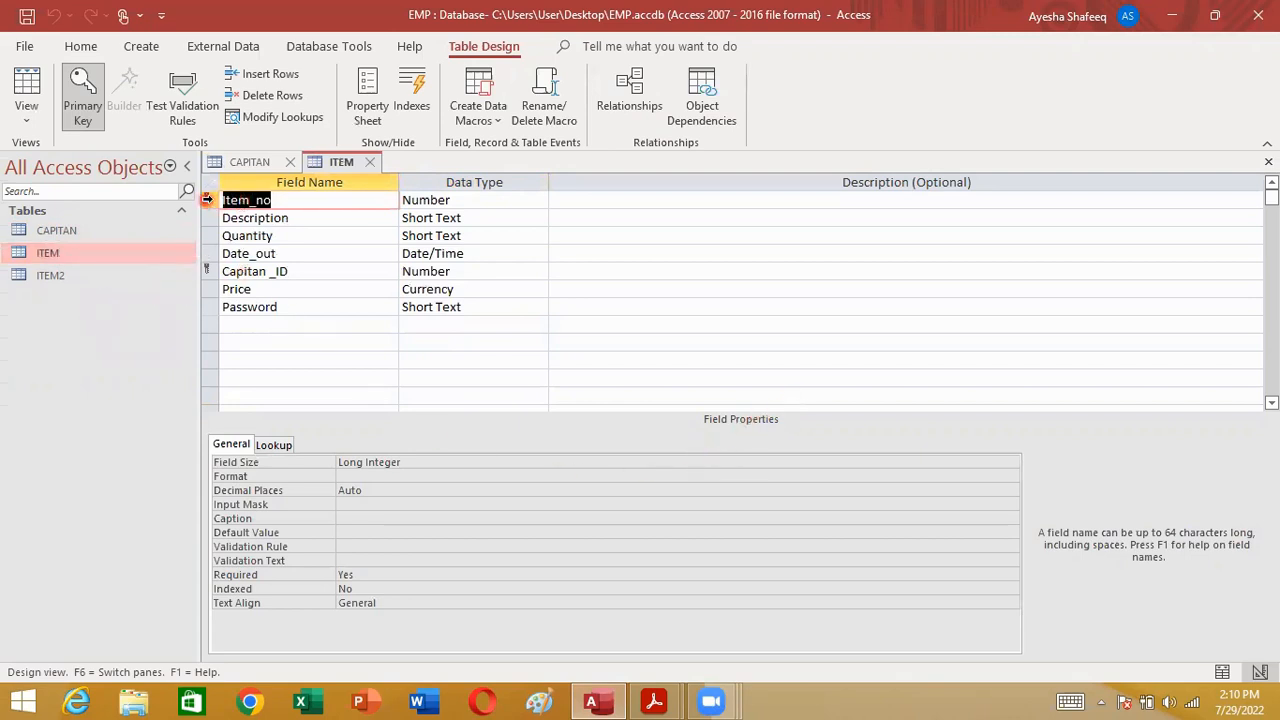
{"action": "left_click", "coordinate": [207, 200]}
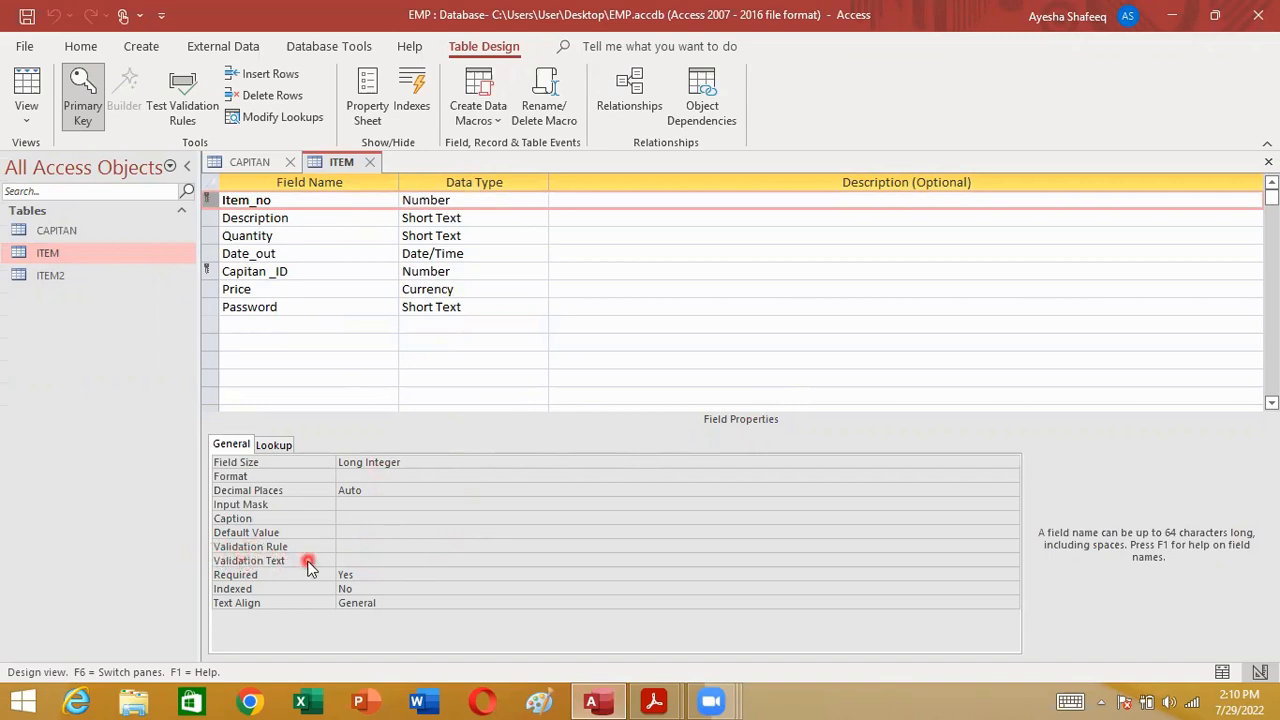
{"action": "left_click", "coordinate": [347, 549]}
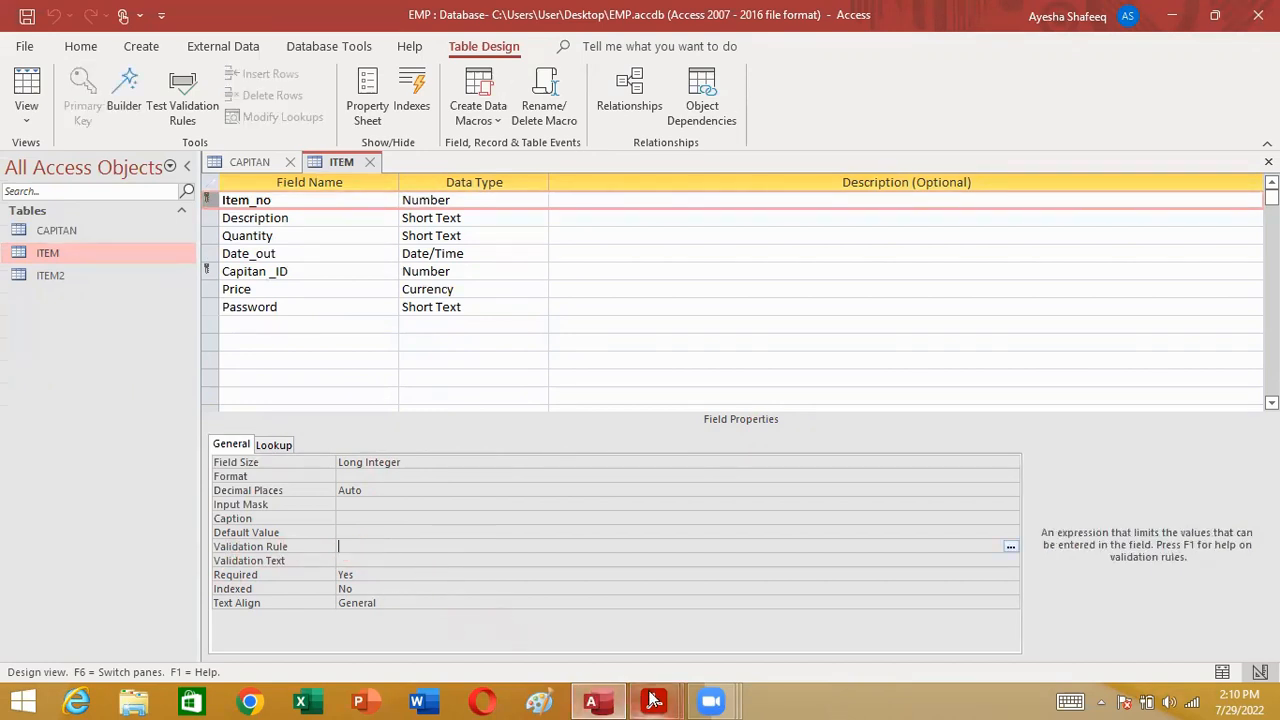
Step: Read the item number range requirement in database practical 2.pdf and the Set Validation Rule instructions in database.pdf
{"action": "mouse_move", "coordinate": [654, 700]}
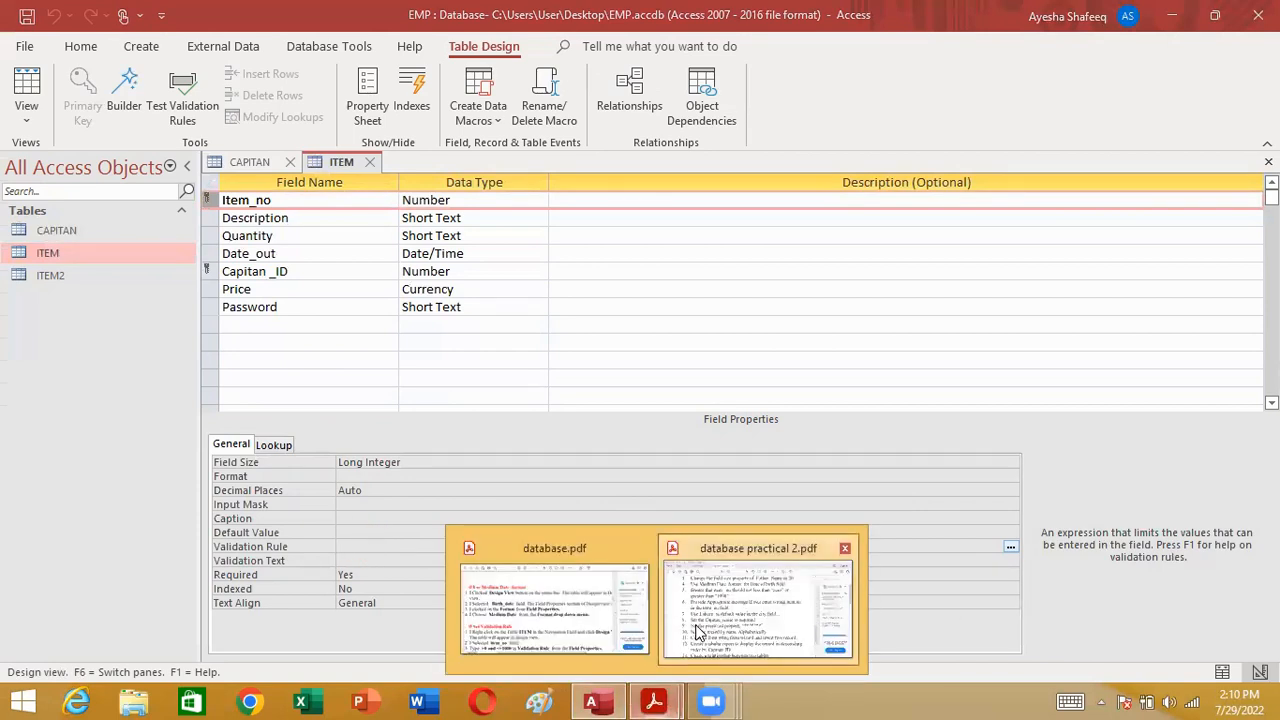
{"action": "left_click", "coordinate": [700, 630]}
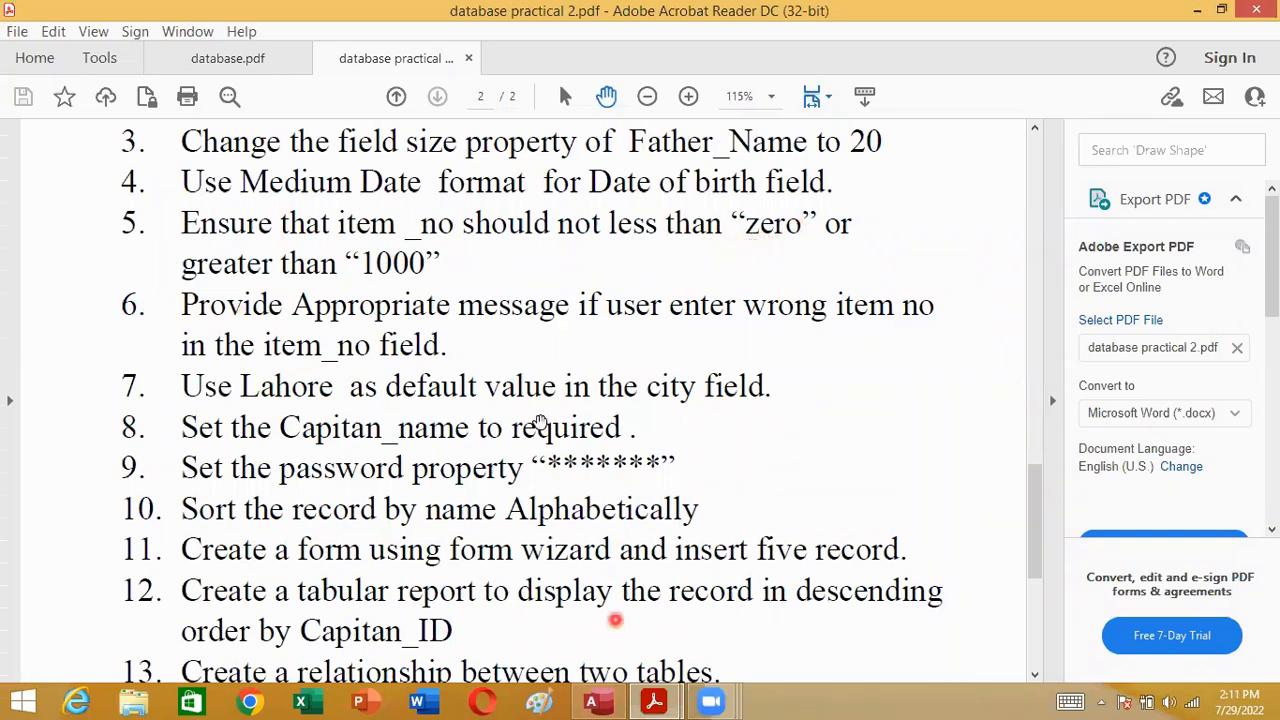
{"action": "left_click", "coordinate": [666, 700]}
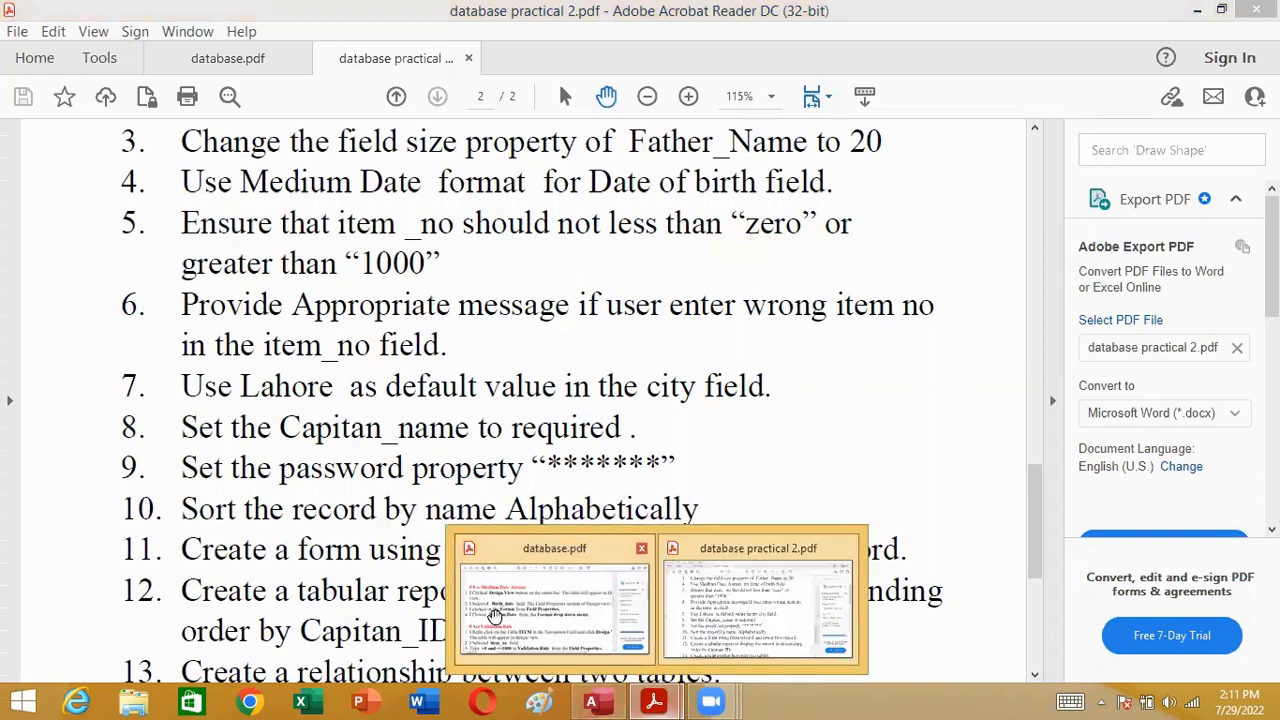
{"action": "left_click", "coordinate": [494, 612]}
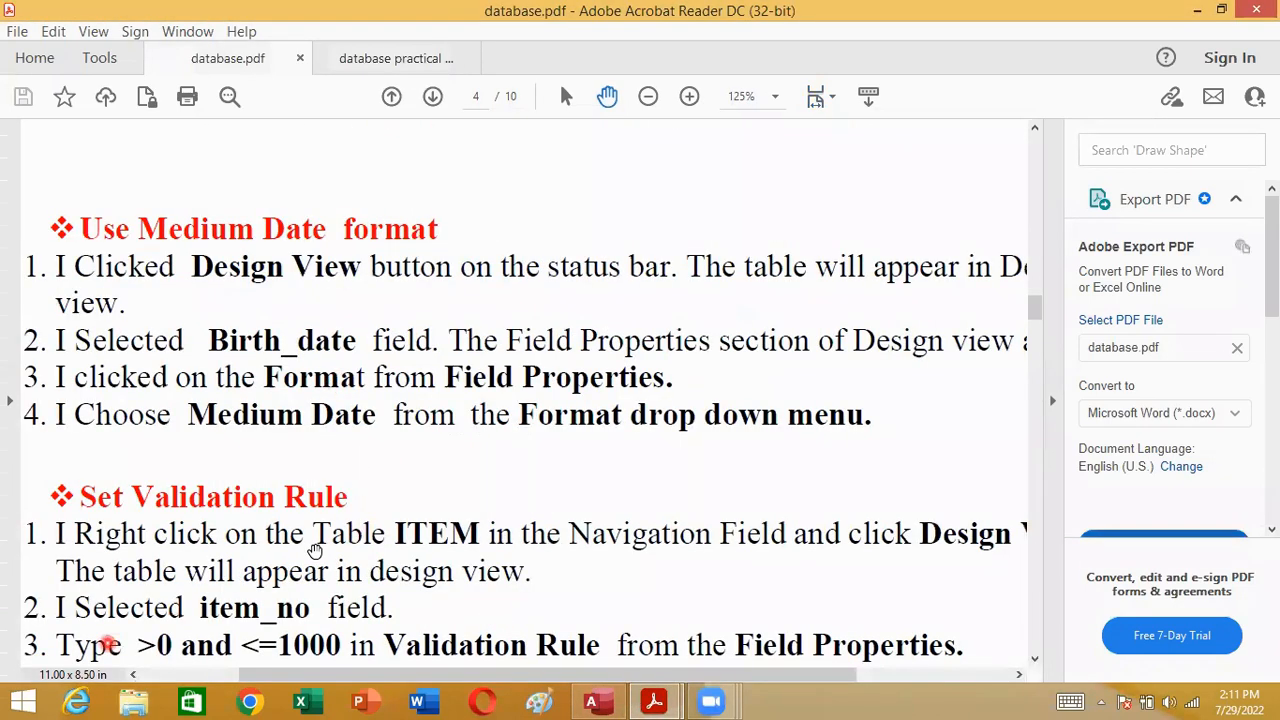
{"action": "scroll", "coordinate": [314, 550], "scroll_direction": "left", "scroll_amount": 2}
{"action": "scroll", "coordinate": [314, 550], "scroll_direction": "left", "scroll_amount": 3}
{"action": "scroll", "coordinate": [310, 545], "scroll_direction": "down", "scroll_amount": 2}
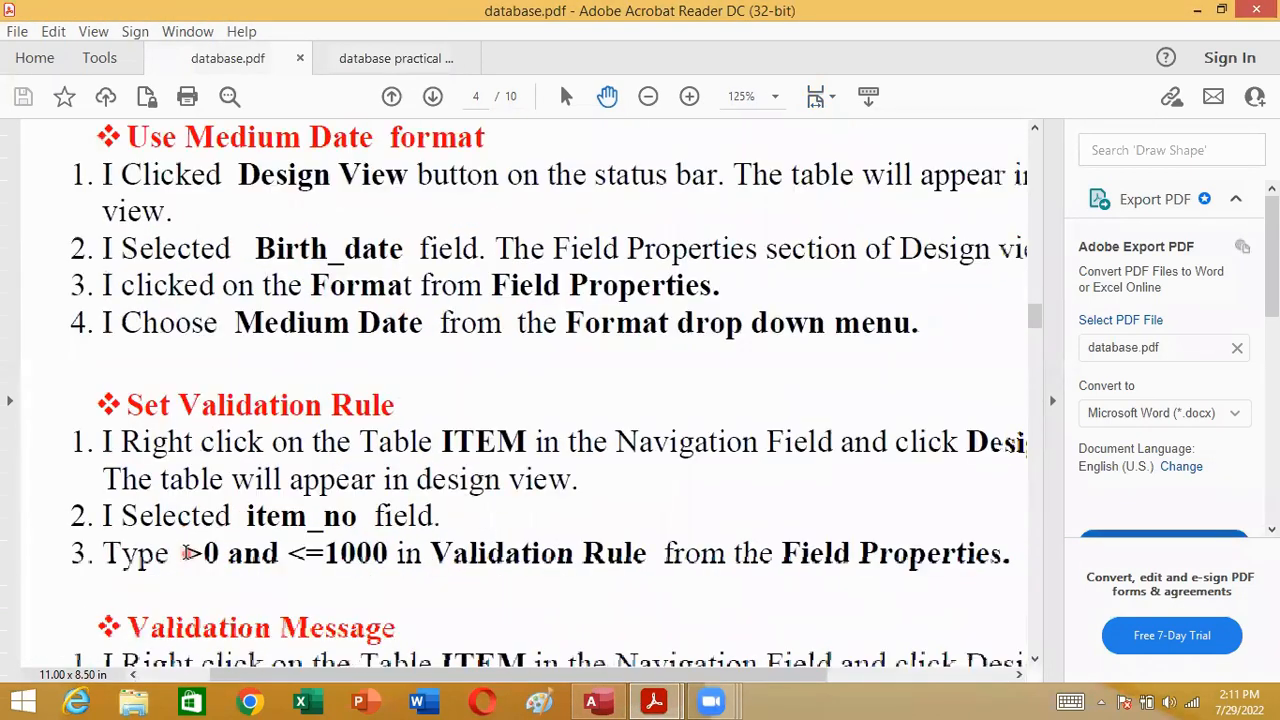
{"action": "scroll", "coordinate": [305, 537], "scroll_direction": "down", "scroll_amount": 1}
{"action": "scroll", "coordinate": [210, 536], "scroll_direction": "right", "scroll_amount": 2}
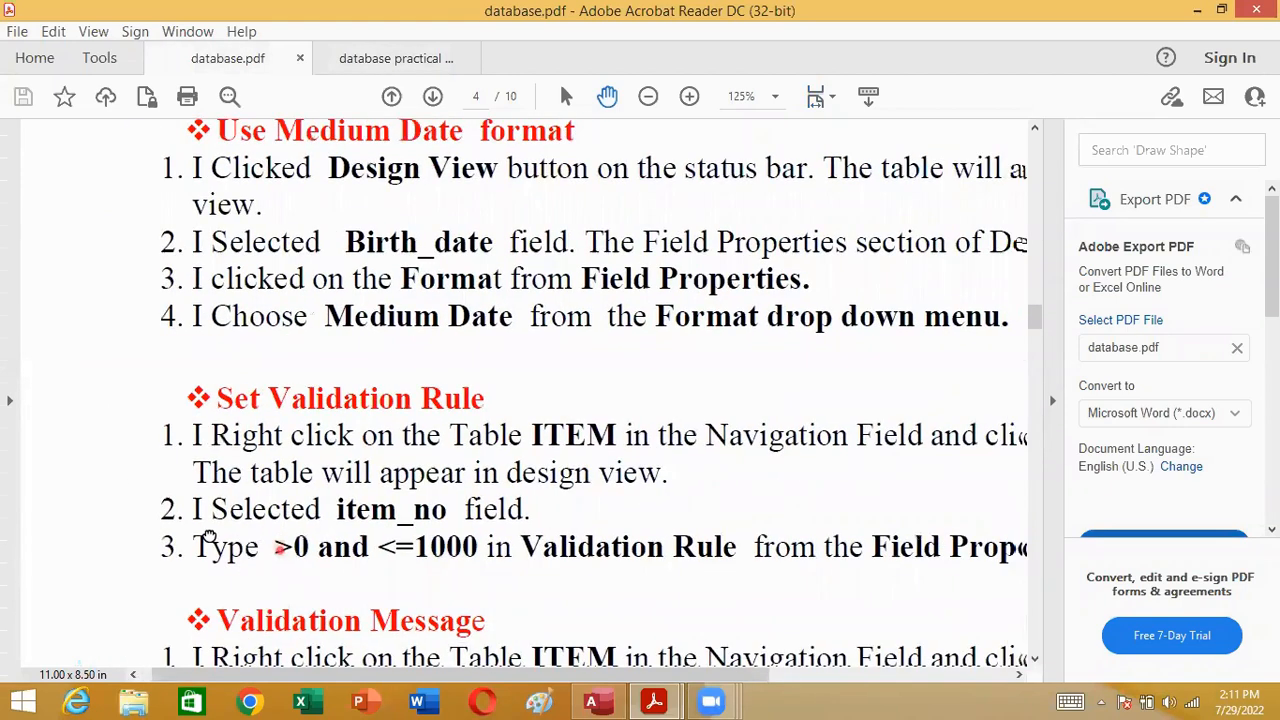
{"action": "triple_click", "coordinate": [228, 534]}
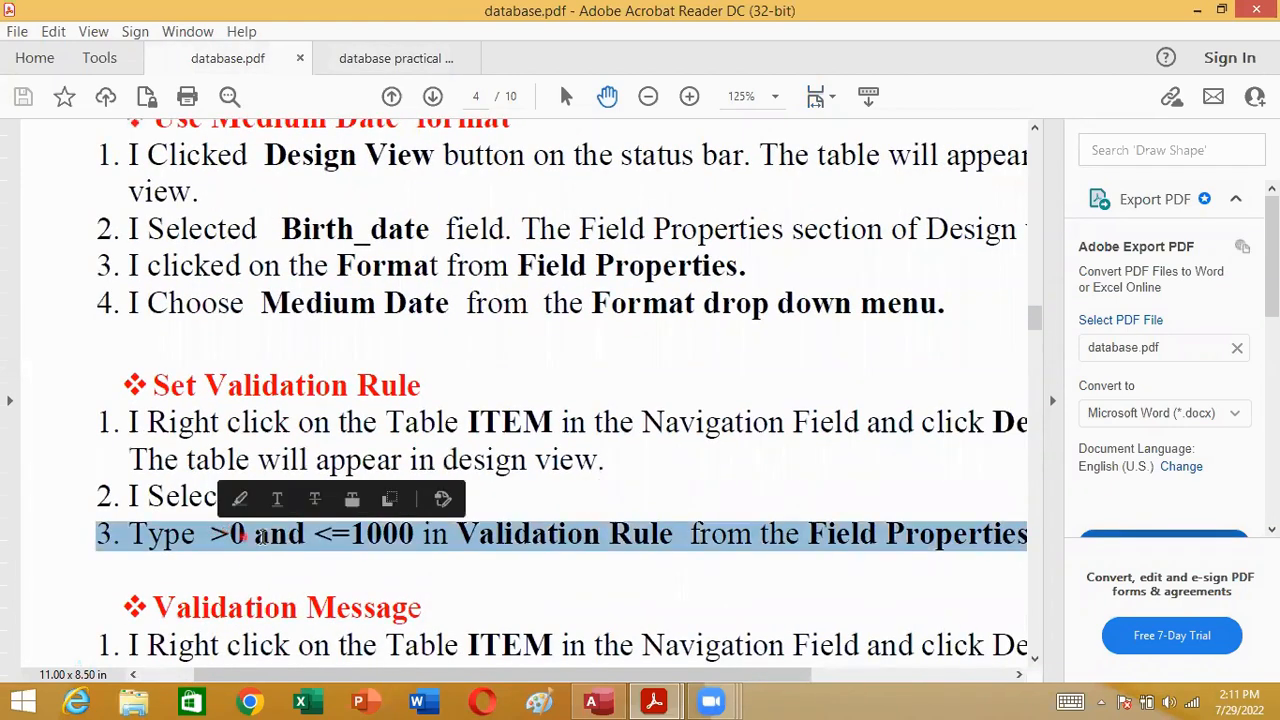
{"action": "left_click", "coordinate": [232, 528]}
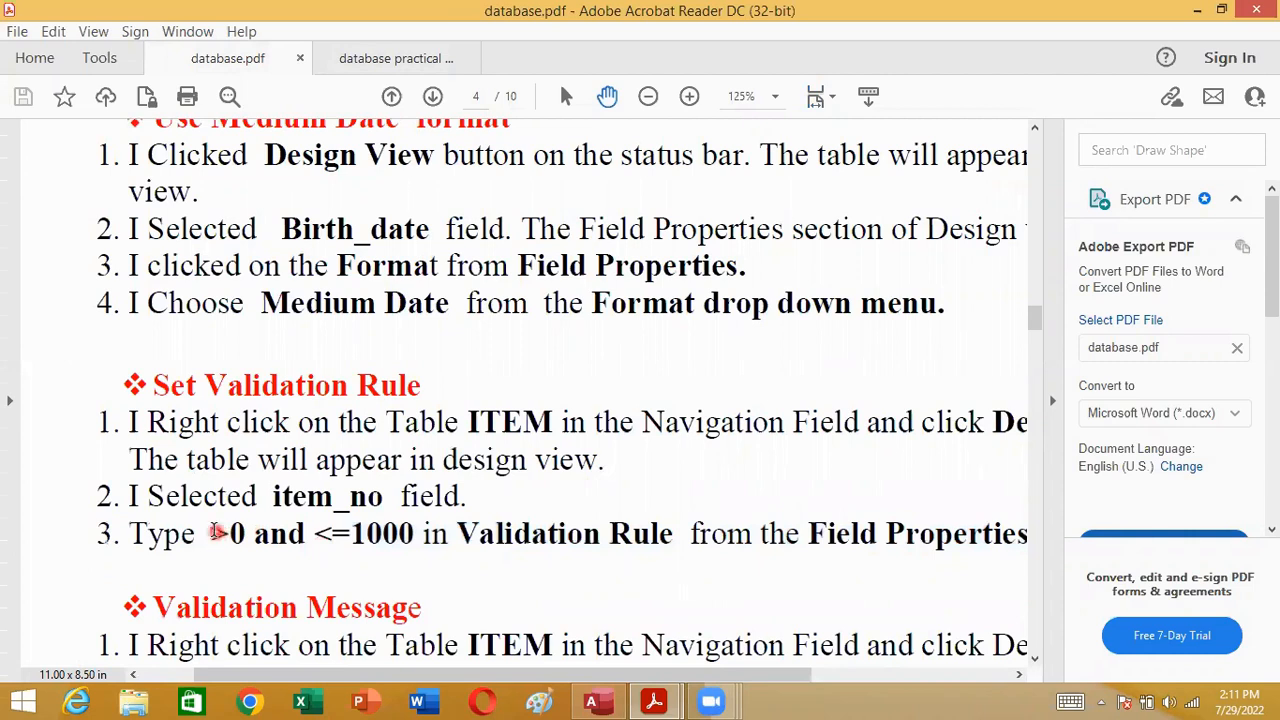
{"action": "scroll", "coordinate": [225, 515], "scroll_direction": "left", "scroll_amount": 1}
{"action": "scroll", "coordinate": [213, 500], "scroll_direction": "right", "scroll_amount": 1}
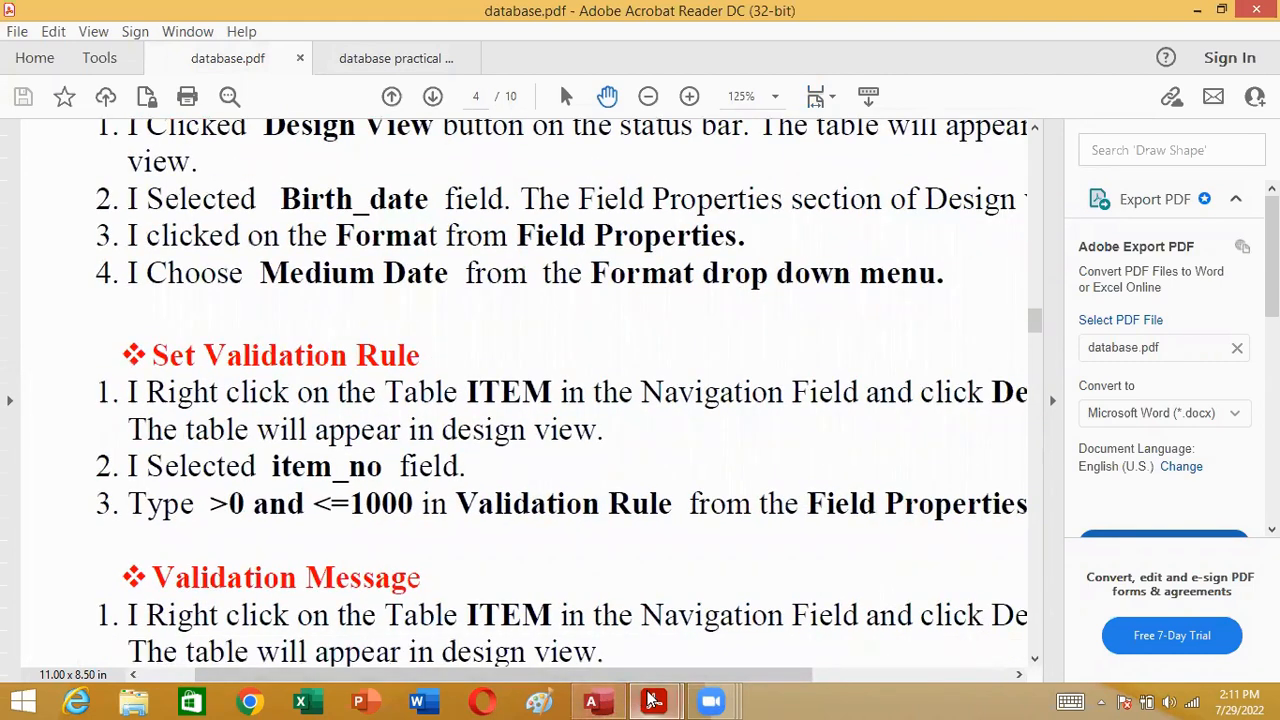
Step: Return to Access and set the Item_no field's Validation Rule in the ITEM table to >0 And <1000
{"action": "left_click", "coordinate": [560, 600]}
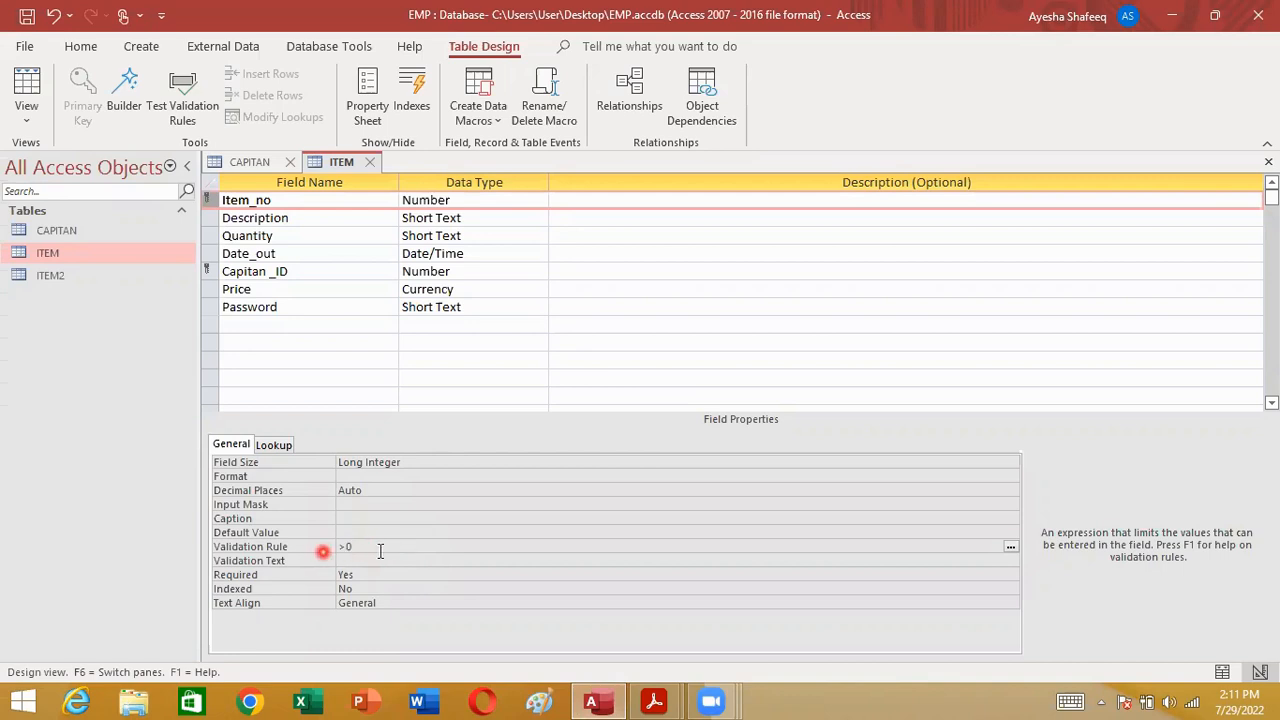
{"action": "left_click", "coordinate": [350, 546]}
Step: Review the Set Validation Rule instructions in database.pdf and the item number tasks in database practical 2.pdf
{"action": "left_click", "coordinate": [655, 700]}
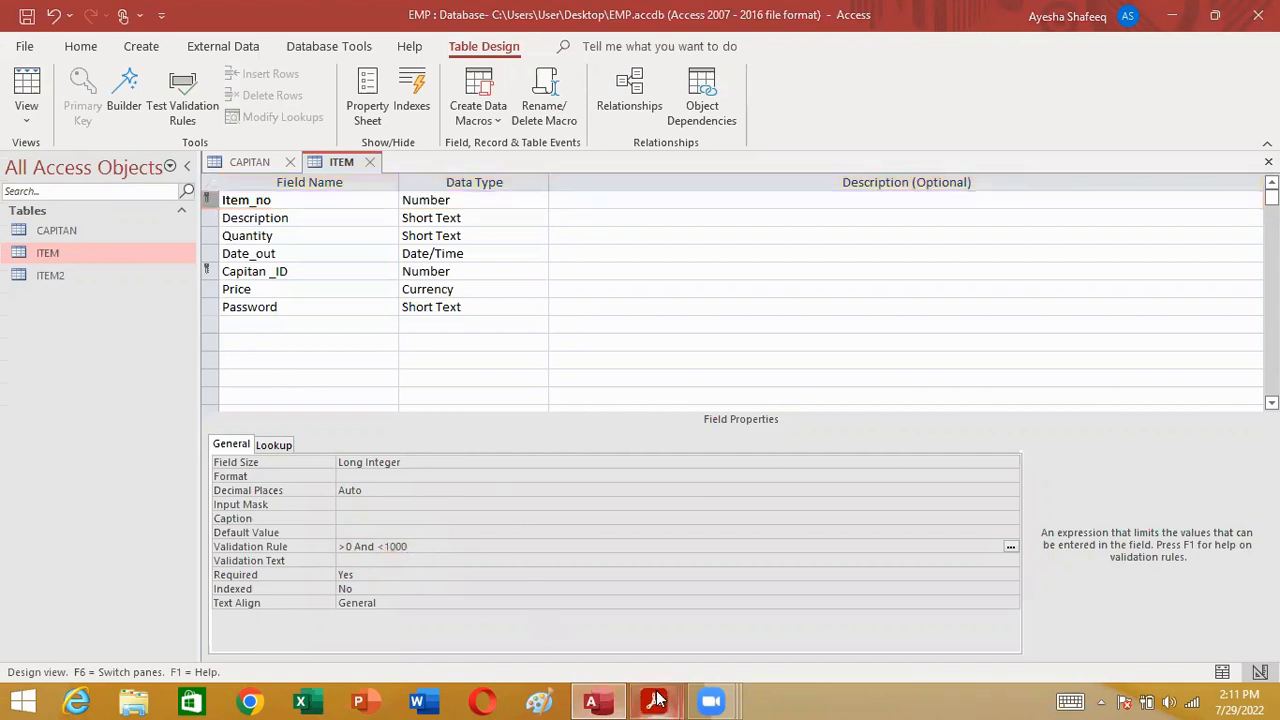
{"action": "left_click", "coordinate": [566, 630]}
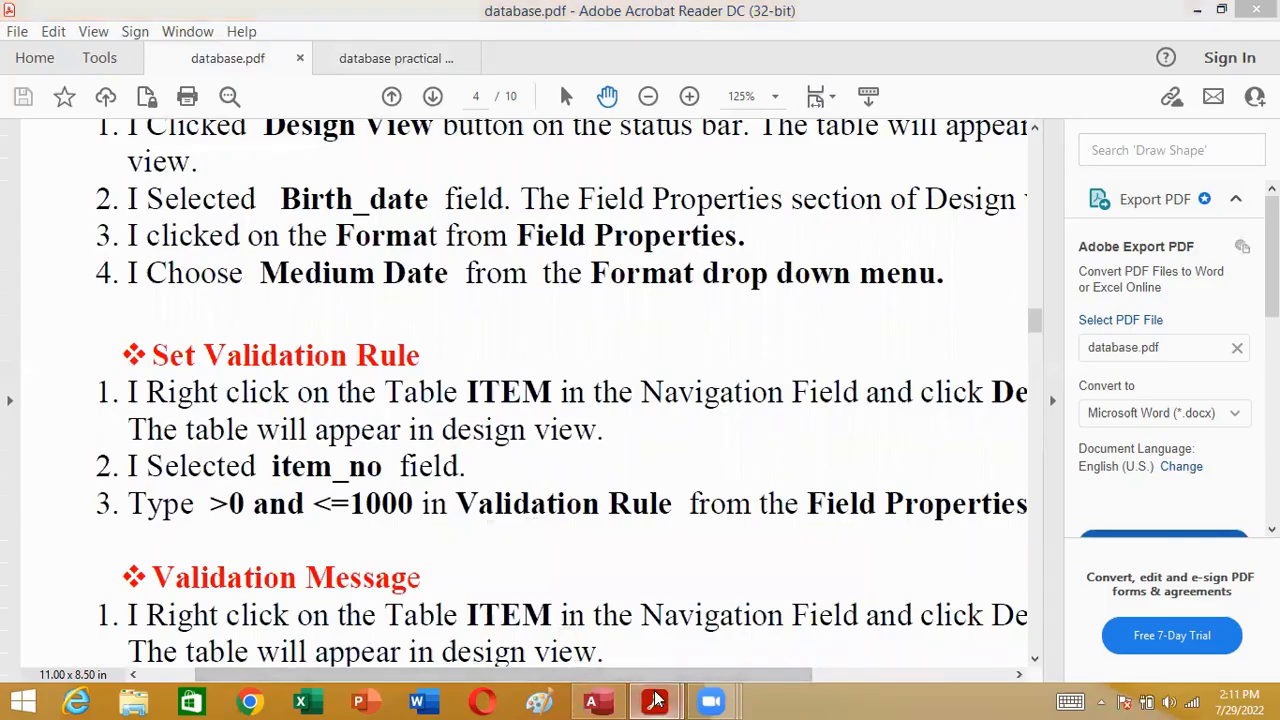
{"action": "mouse_move", "coordinate": [655, 700]}
{"action": "left_click", "coordinate": [731, 637]}
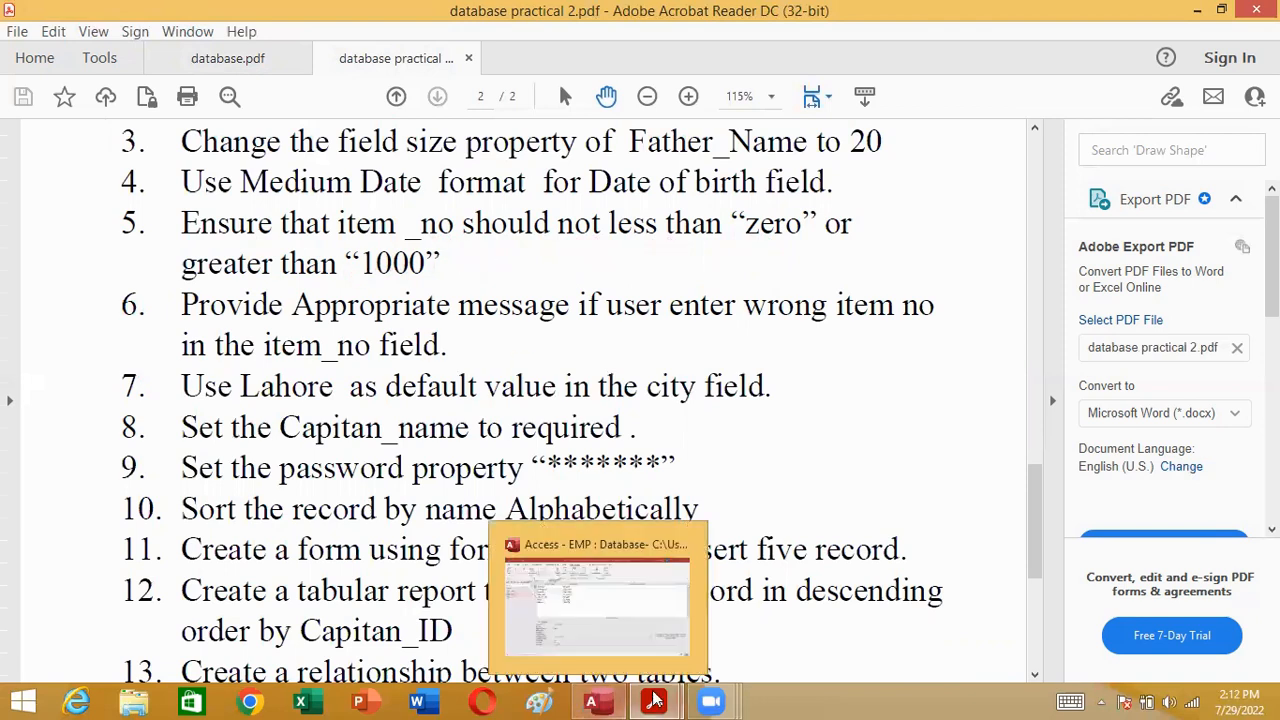
Step: Return to Access, save the ITEM table, and set the Item_no field's Validation Text to "wrong entry"
{"action": "mouse_move", "coordinate": [657, 699]}
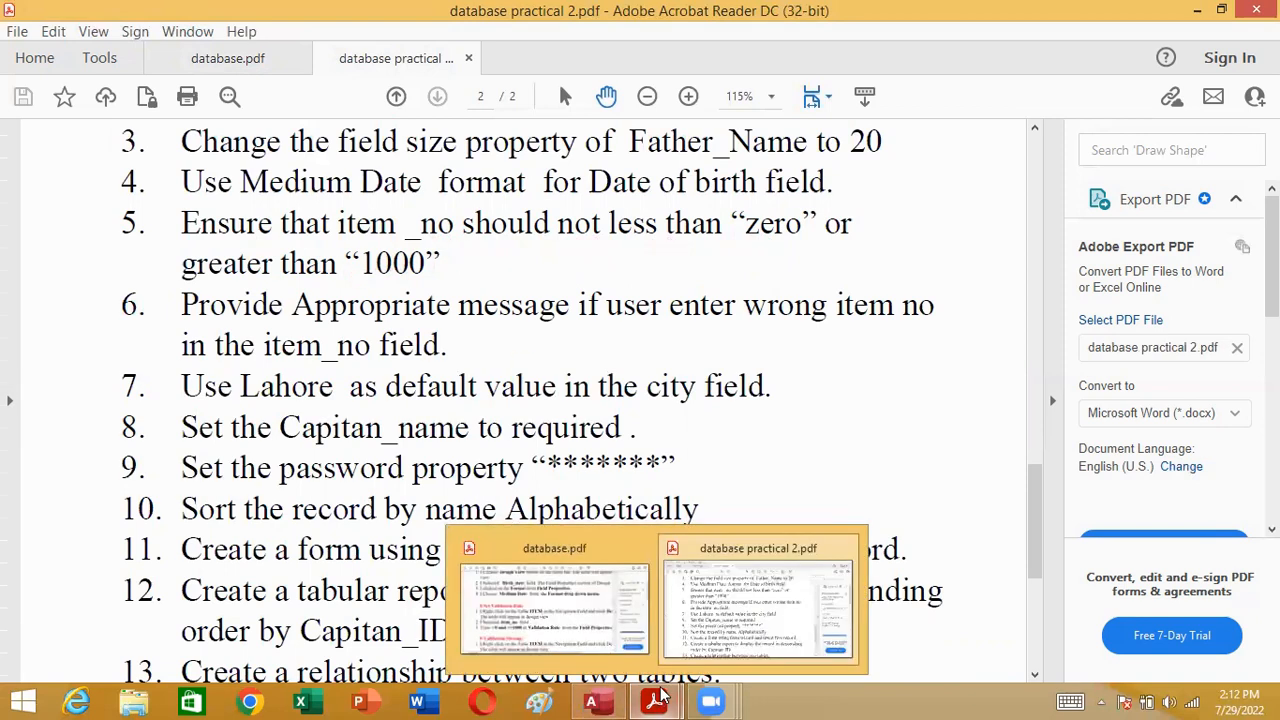
{"action": "left_click", "coordinate": [591, 701]}
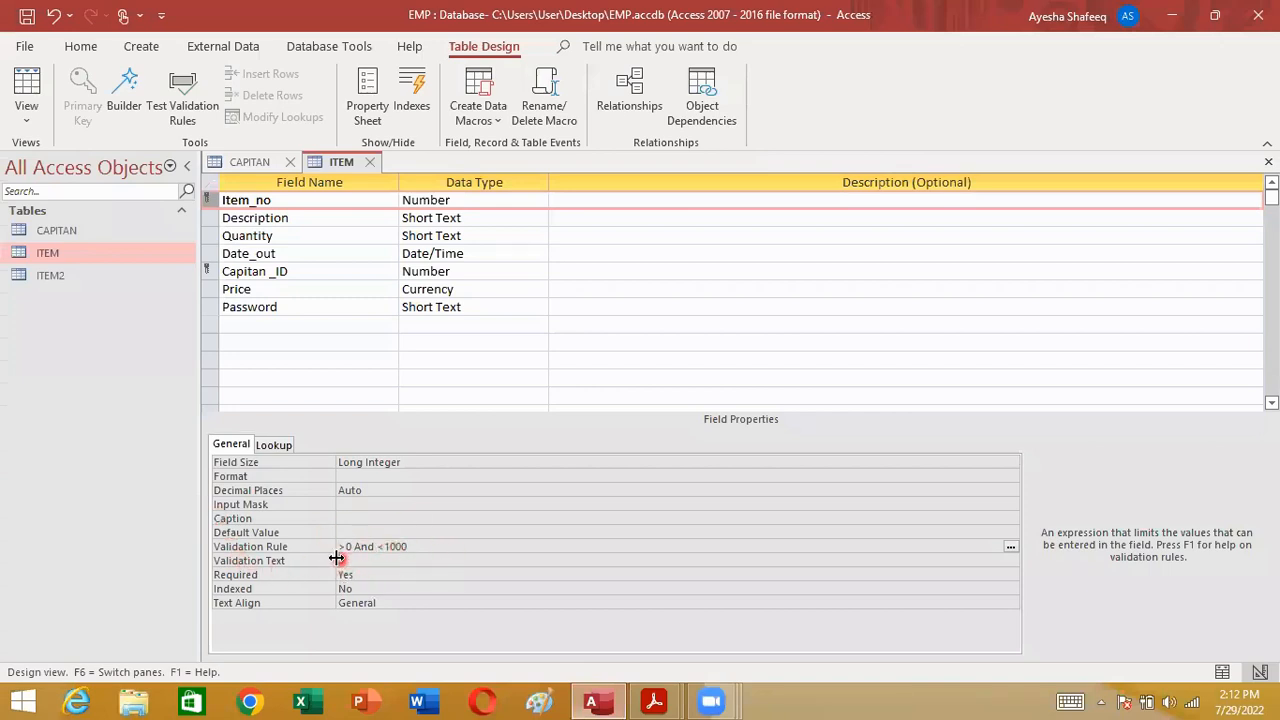
{"action": "left_click", "coordinate": [26, 15]}
{"action": "left_click", "coordinate": [569, 410]}
{"action": "left_click", "coordinate": [345, 560]}
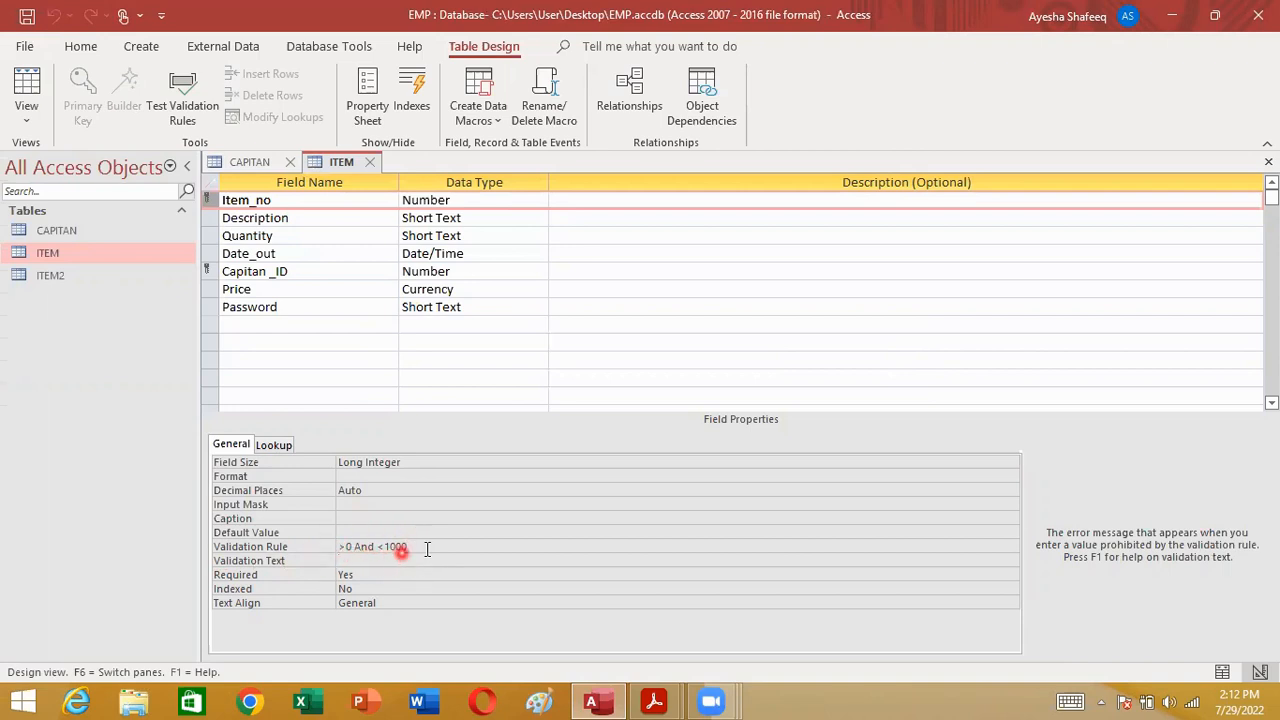
{"action": "left_click", "coordinate": [333, 557]}
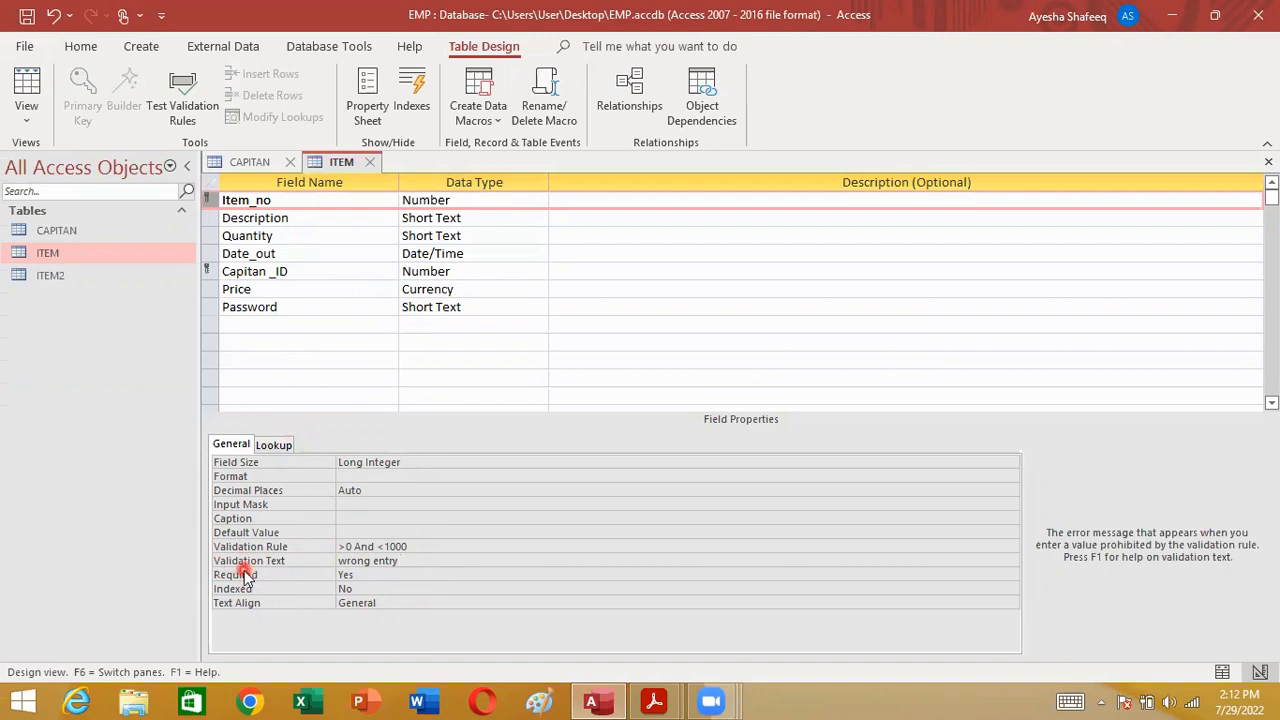
Step: Check the wrong item number message task in database practical 2.pdf, and save the ITEM table's design back in Access
{"action": "left_click", "coordinate": [654, 701]}
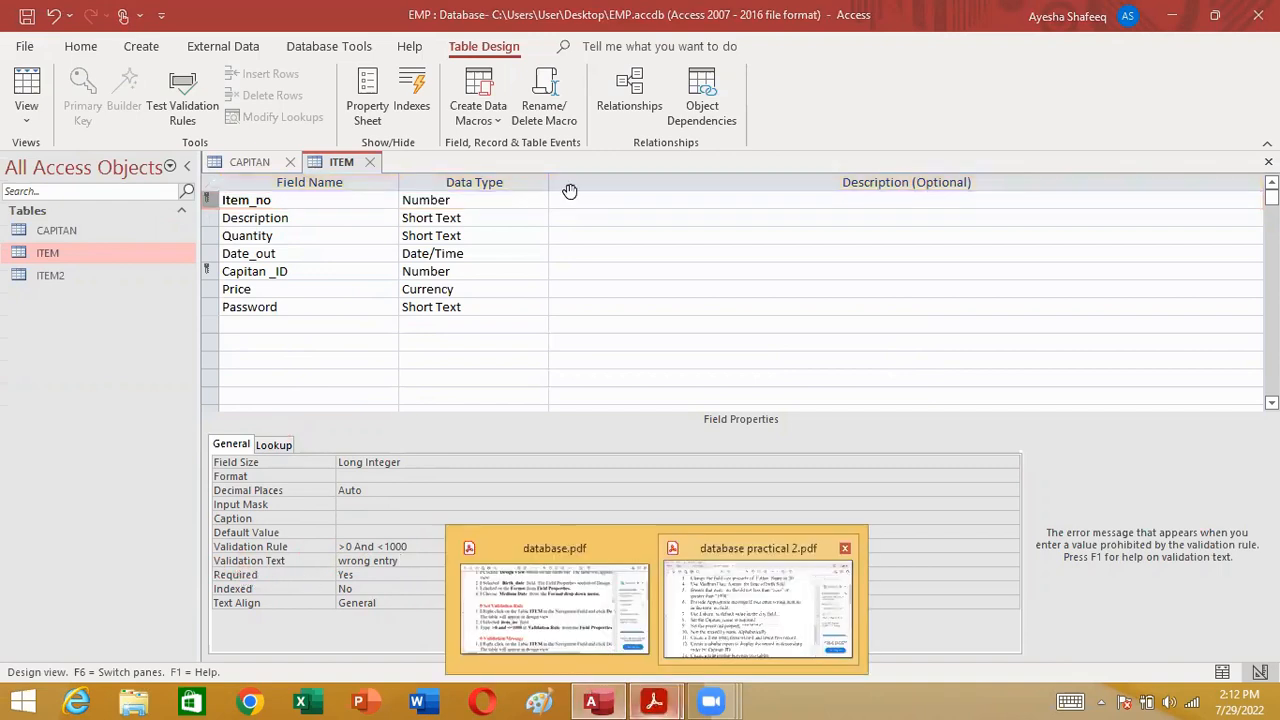
{"action": "left_click", "coordinate": [758, 605]}
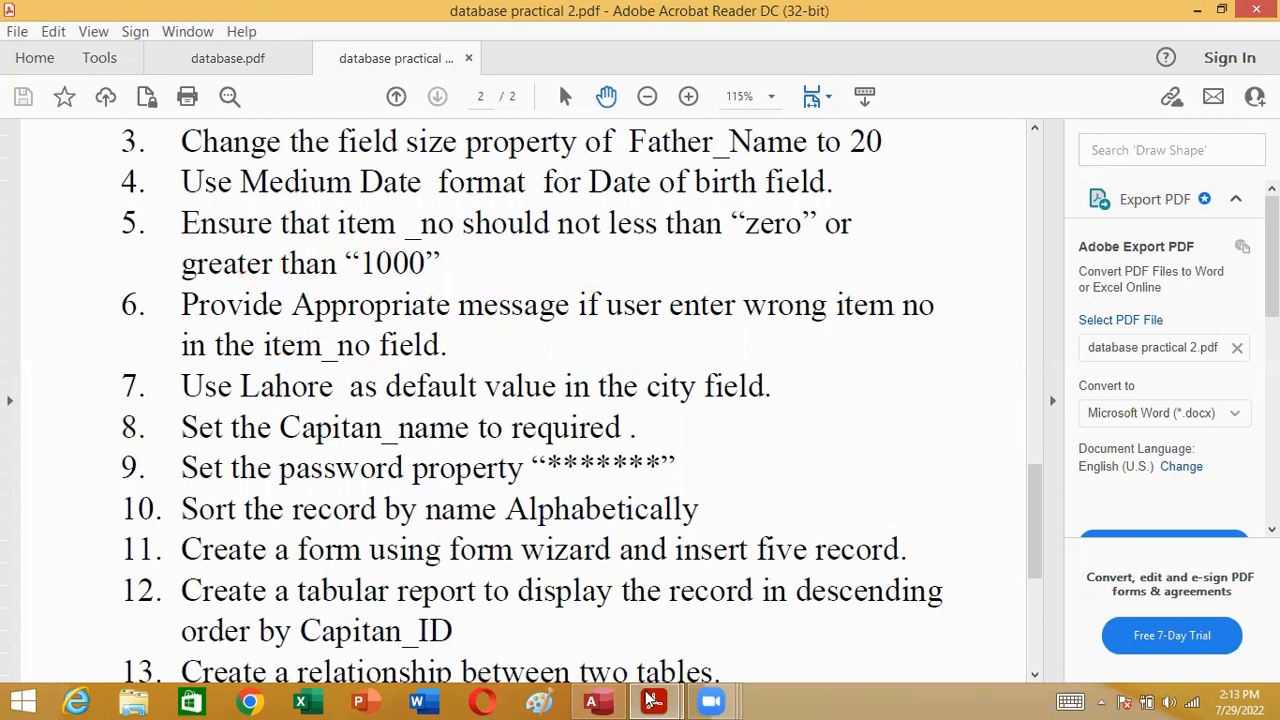
{"action": "left_click", "coordinate": [591, 701]}
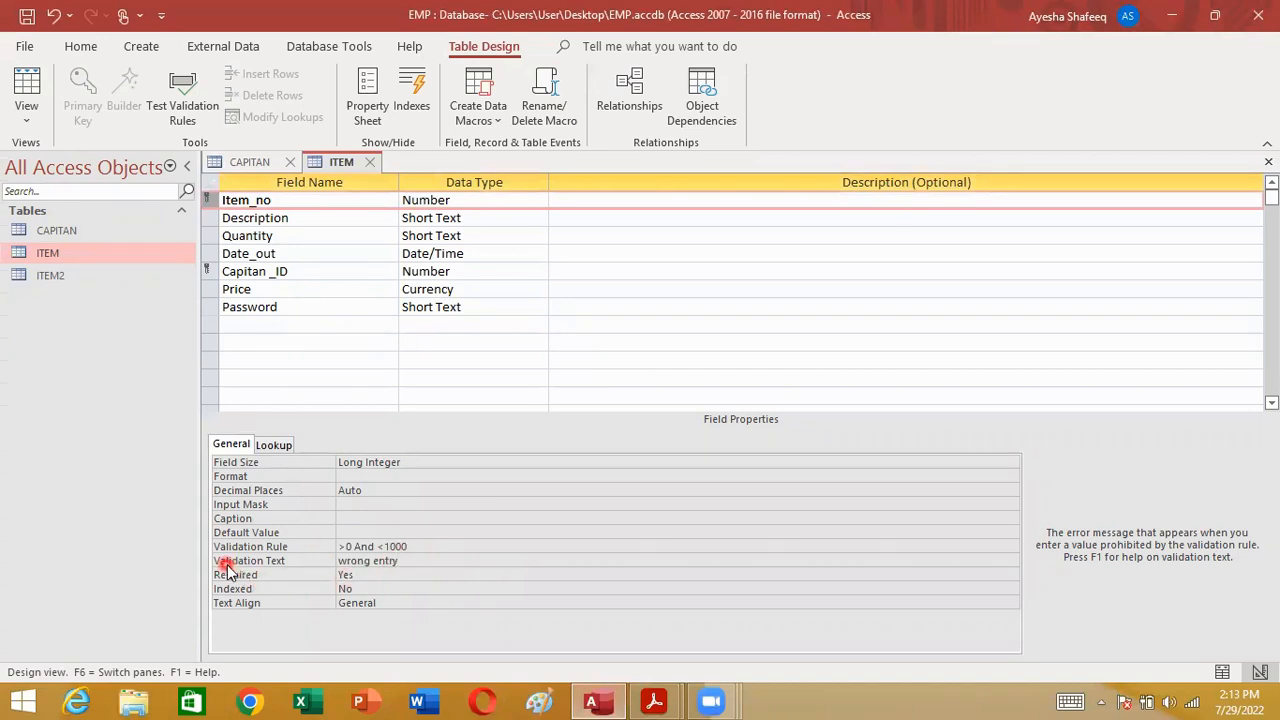
{"action": "left_click", "coordinate": [399, 561]}
{"action": "left_click", "coordinate": [27, 16]}
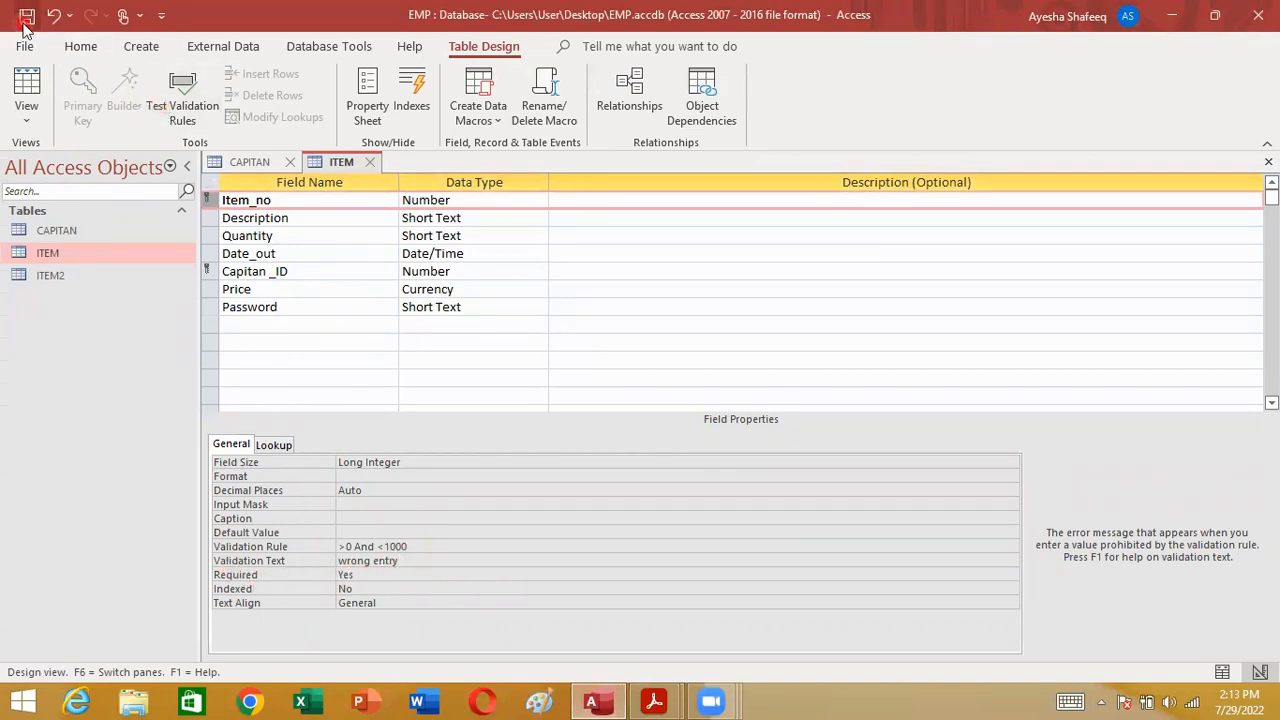
Step: Open the ITEM table's records and try changing the third record's Item_no to 2000 to test the validation message
{"action": "right_click", "coordinate": [71, 255]}
{"action": "left_click", "coordinate": [100, 268]}
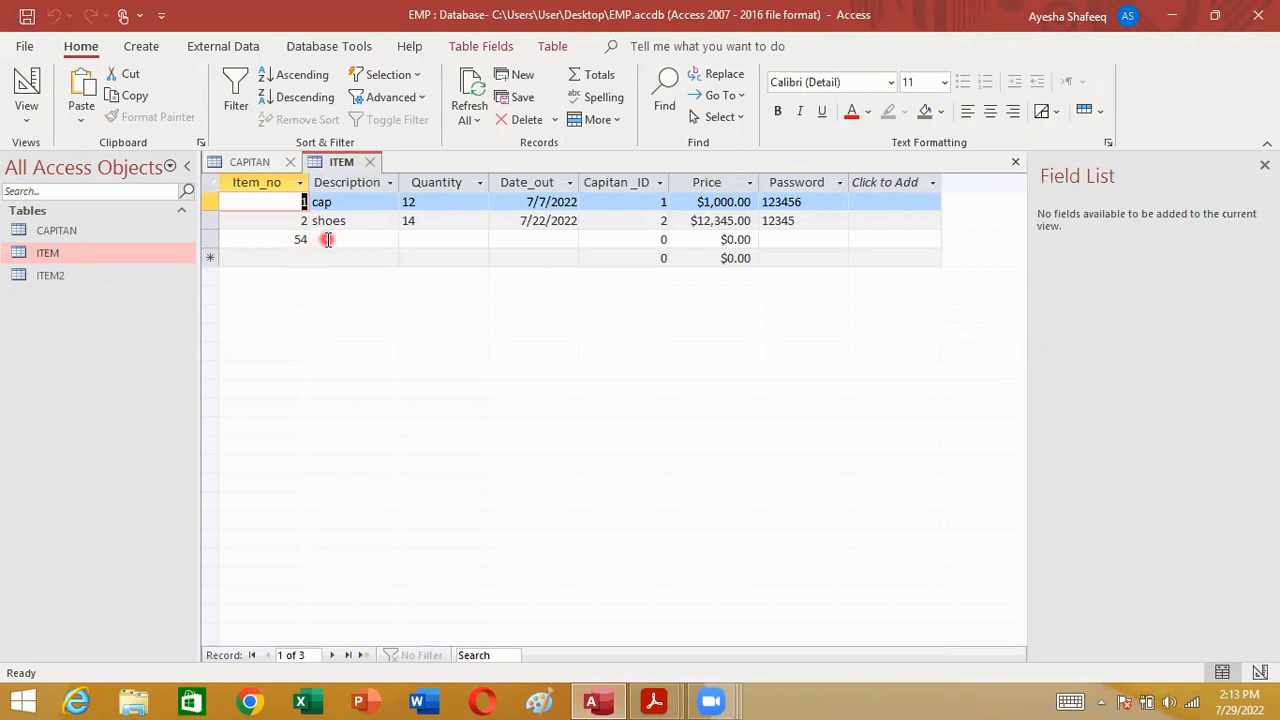
{"action": "left_click", "coordinate": [326, 240]}
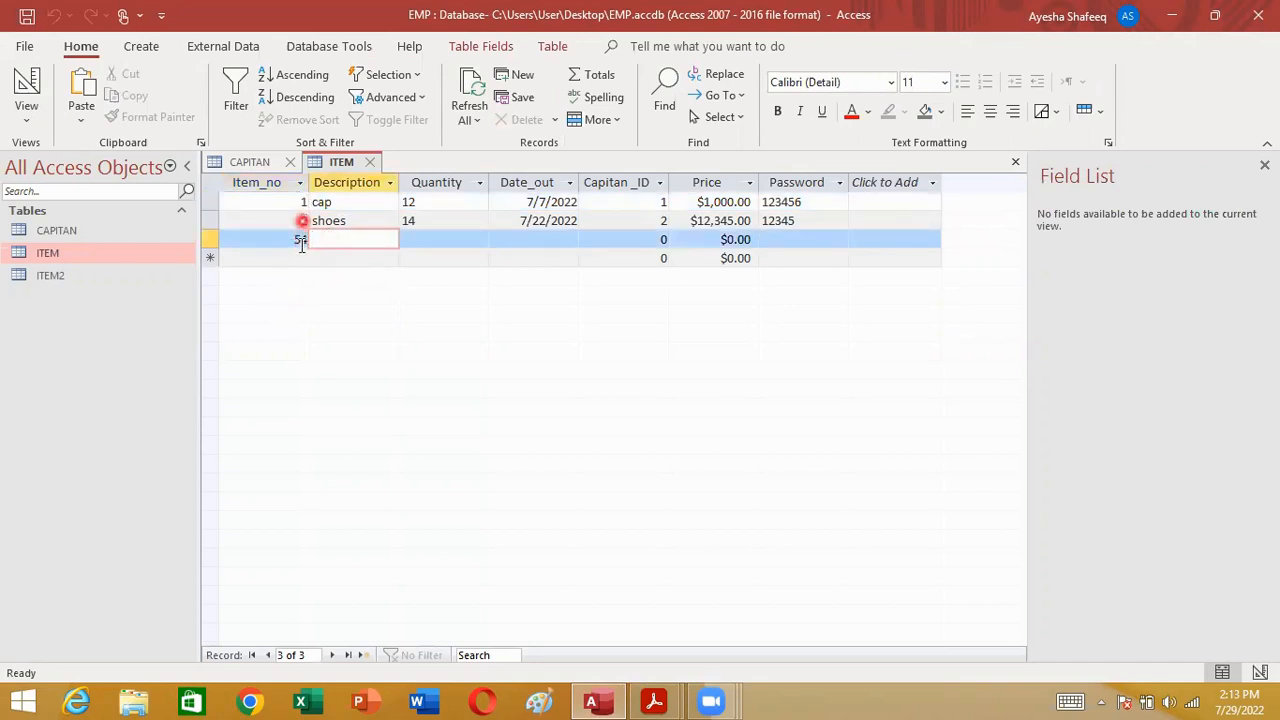
{"action": "left_click", "coordinate": [305, 240]}
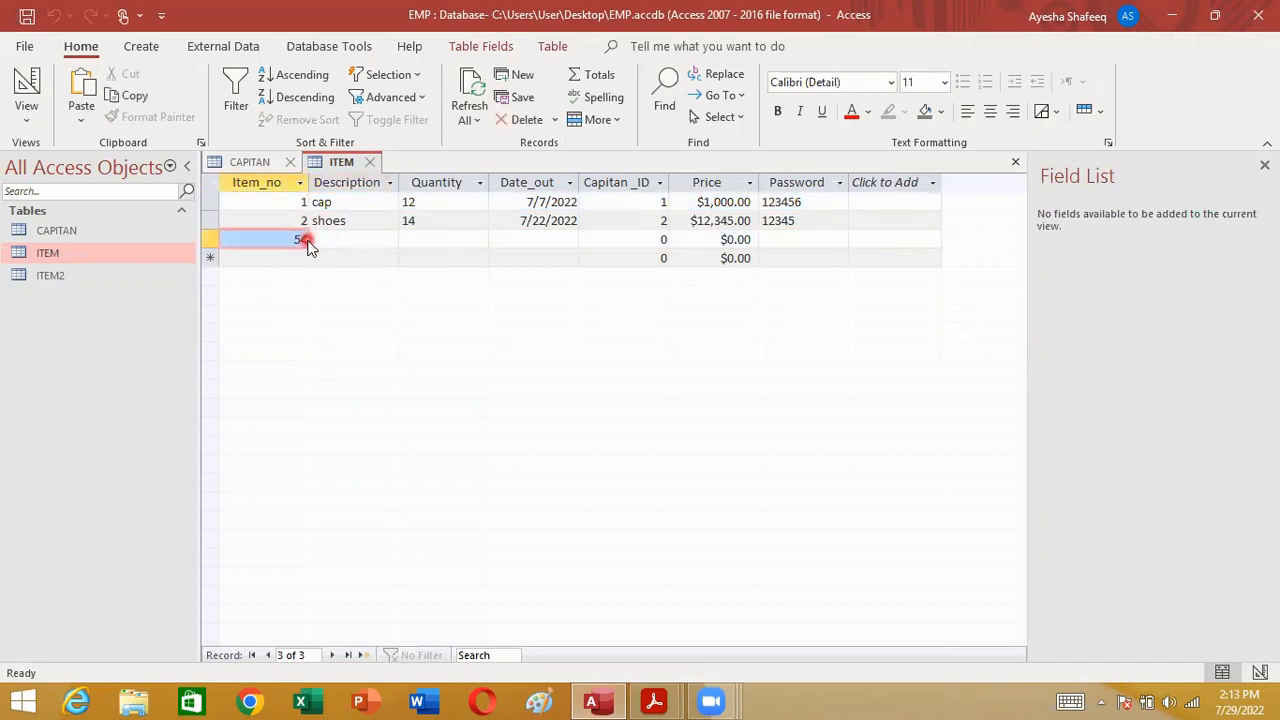
{"action": "key", "text": "BackSpace"}
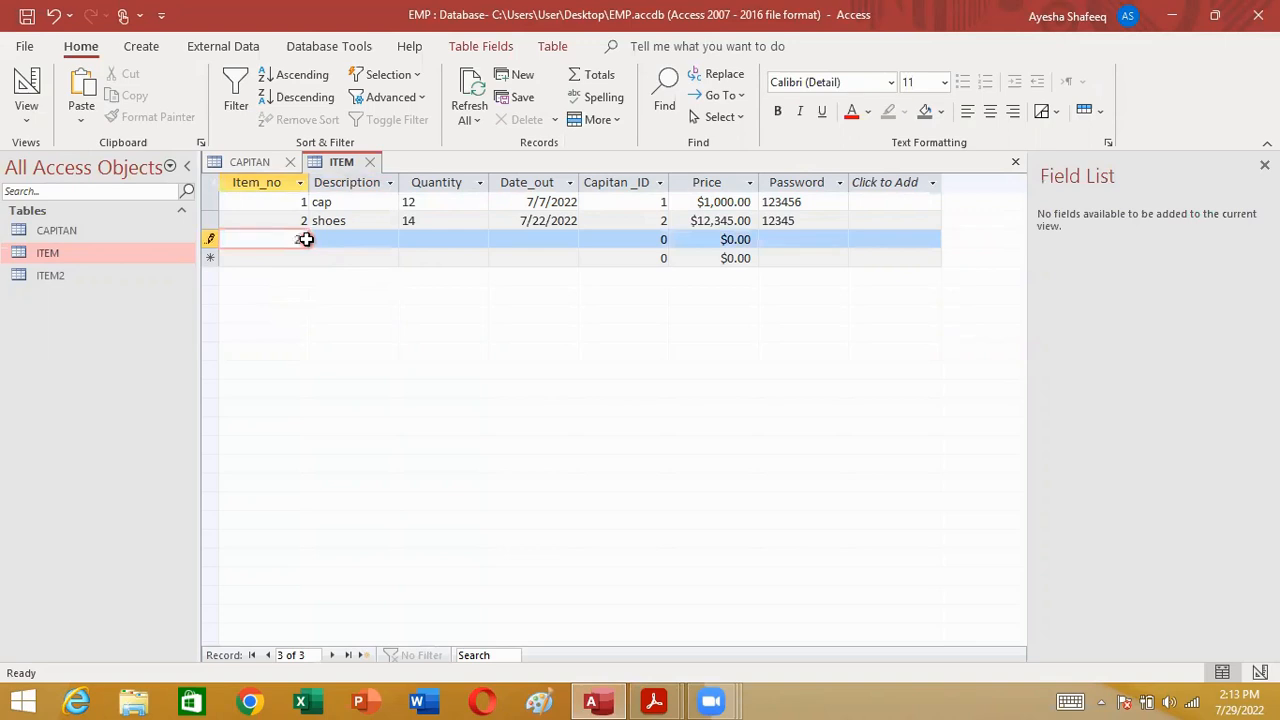
{"action": "left_click", "coordinate": [335, 250]}
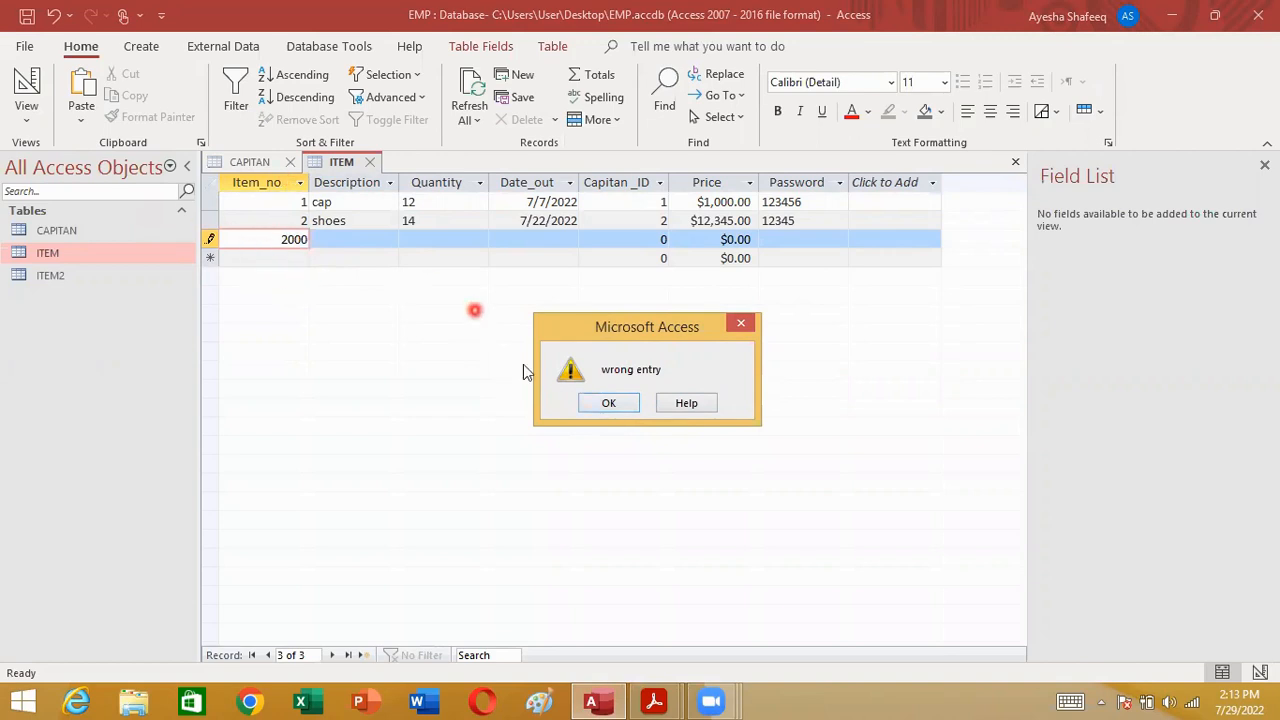
{"action": "left_click", "coordinate": [610, 404]}
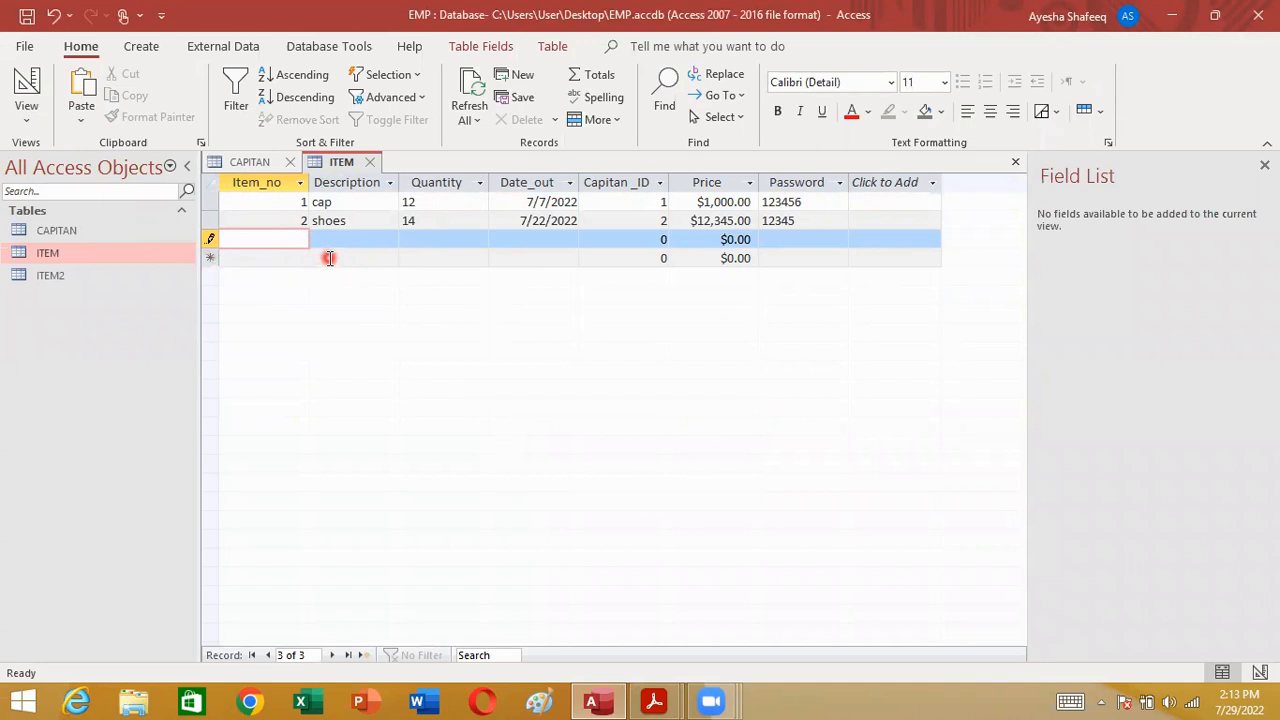
Step: Close the ITEM table and discard the third record's blank Item_no edit
{"action": "left_click", "coordinate": [371, 243]}
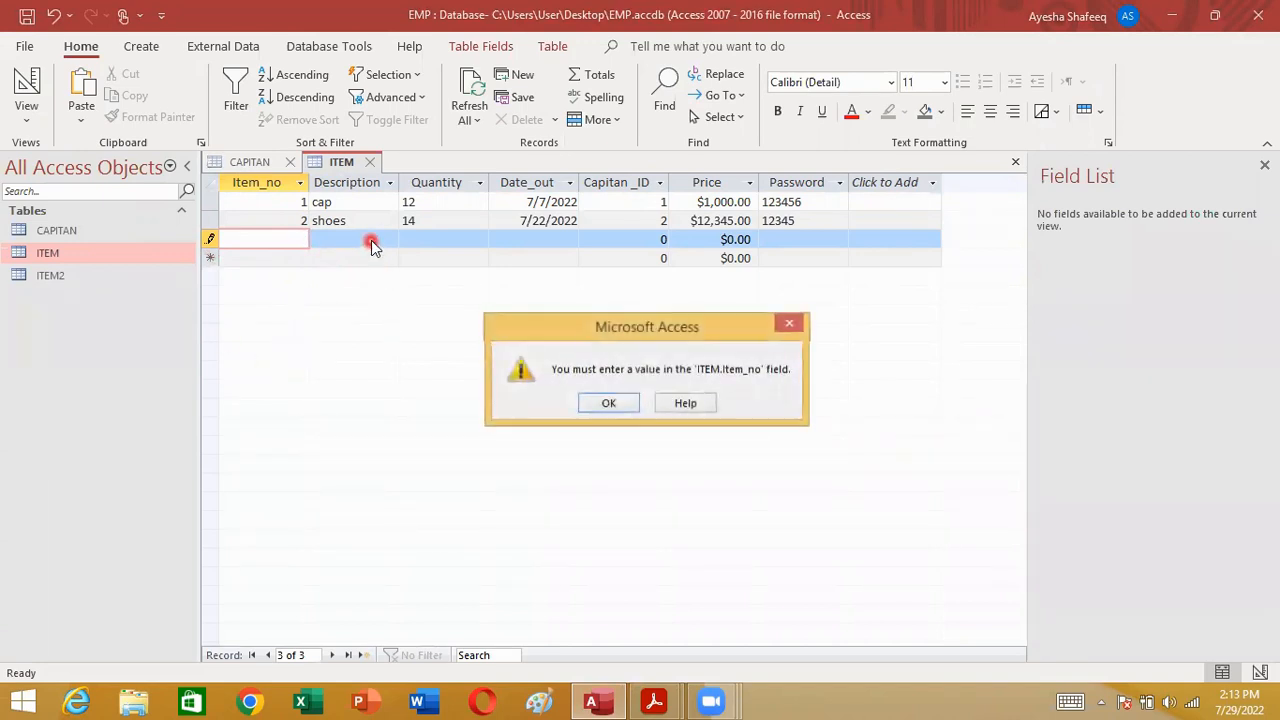
{"action": "left_click", "coordinate": [618, 403]}
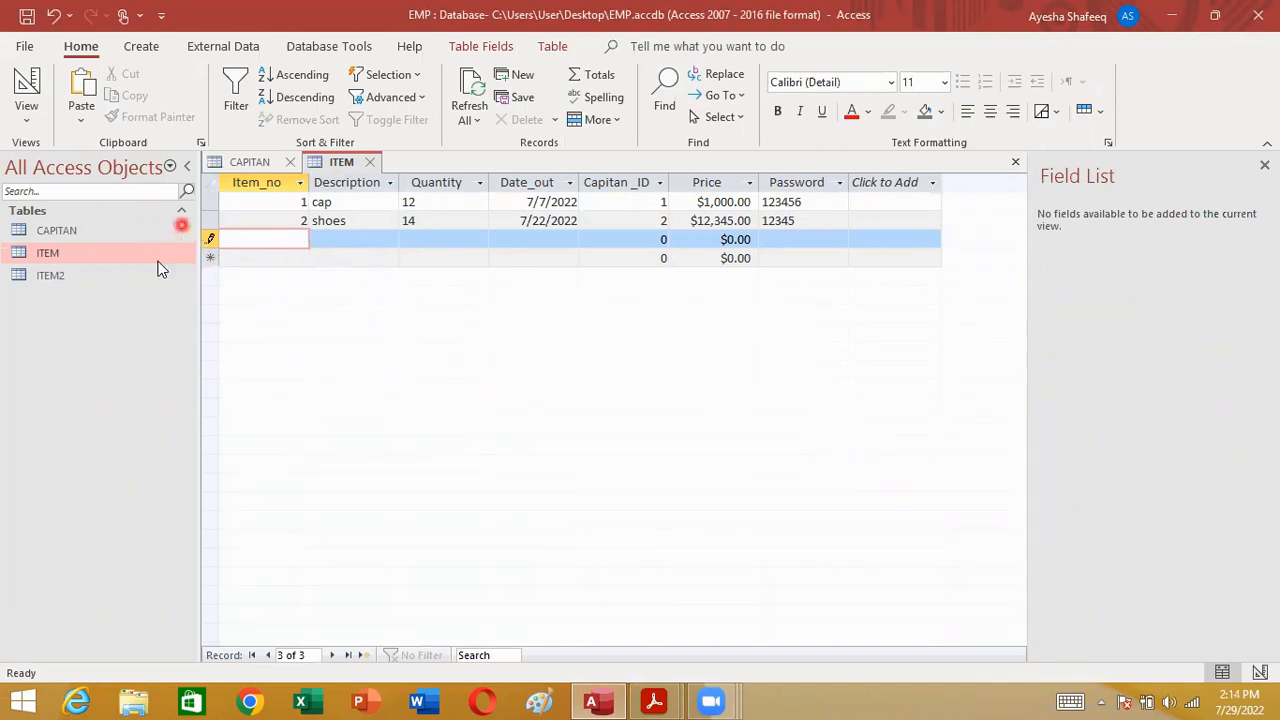
{"action": "left_click", "coordinate": [369, 162]}
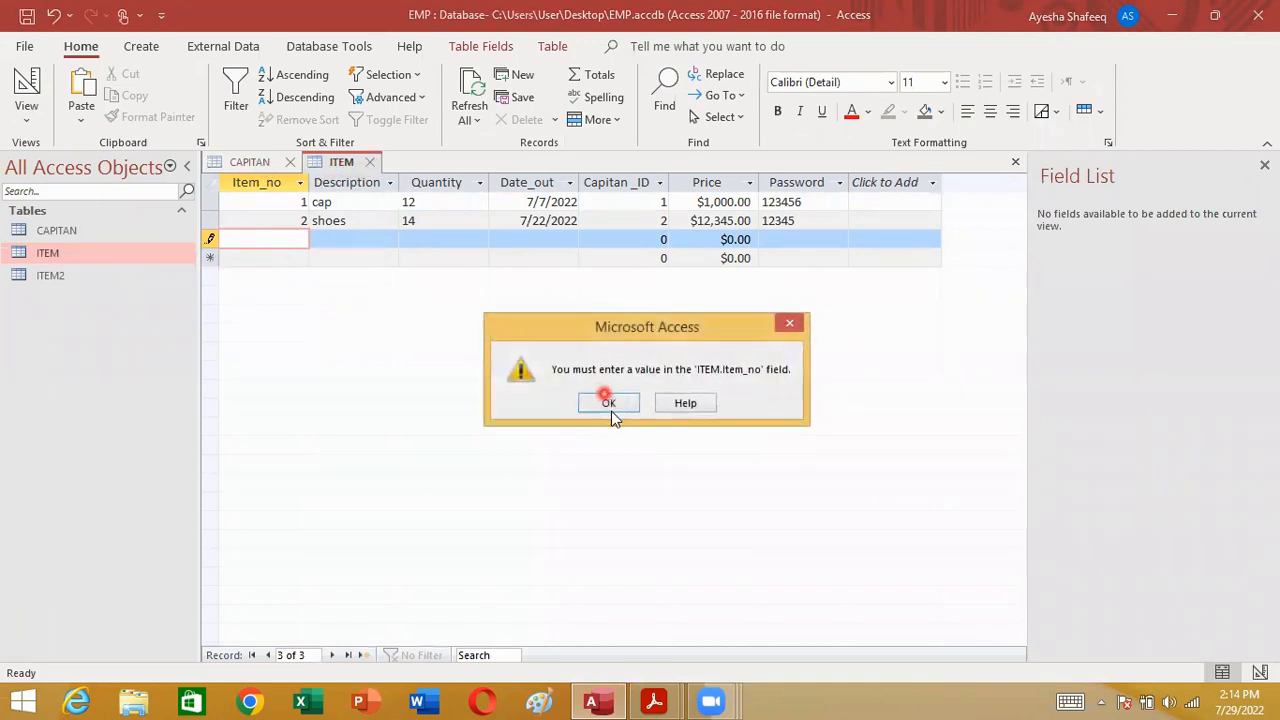
{"action": "left_click", "coordinate": [610, 403]}
{"action": "left_click", "coordinate": [608, 421]}
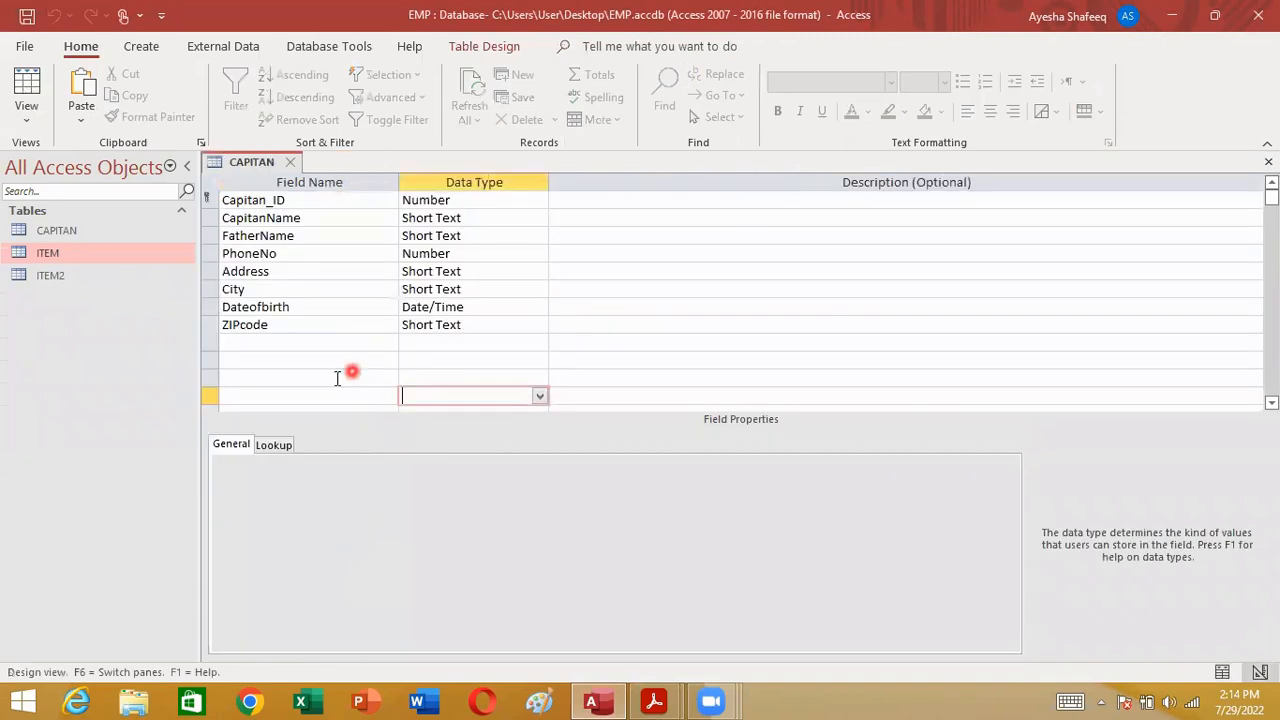
Step: Review the tasks in database practical 2.pdf and read the Set Validation Rule and Validation Message instructions in database.pdf
{"action": "left_click", "coordinate": [652, 700]}
{"action": "left_click", "coordinate": [700, 612]}
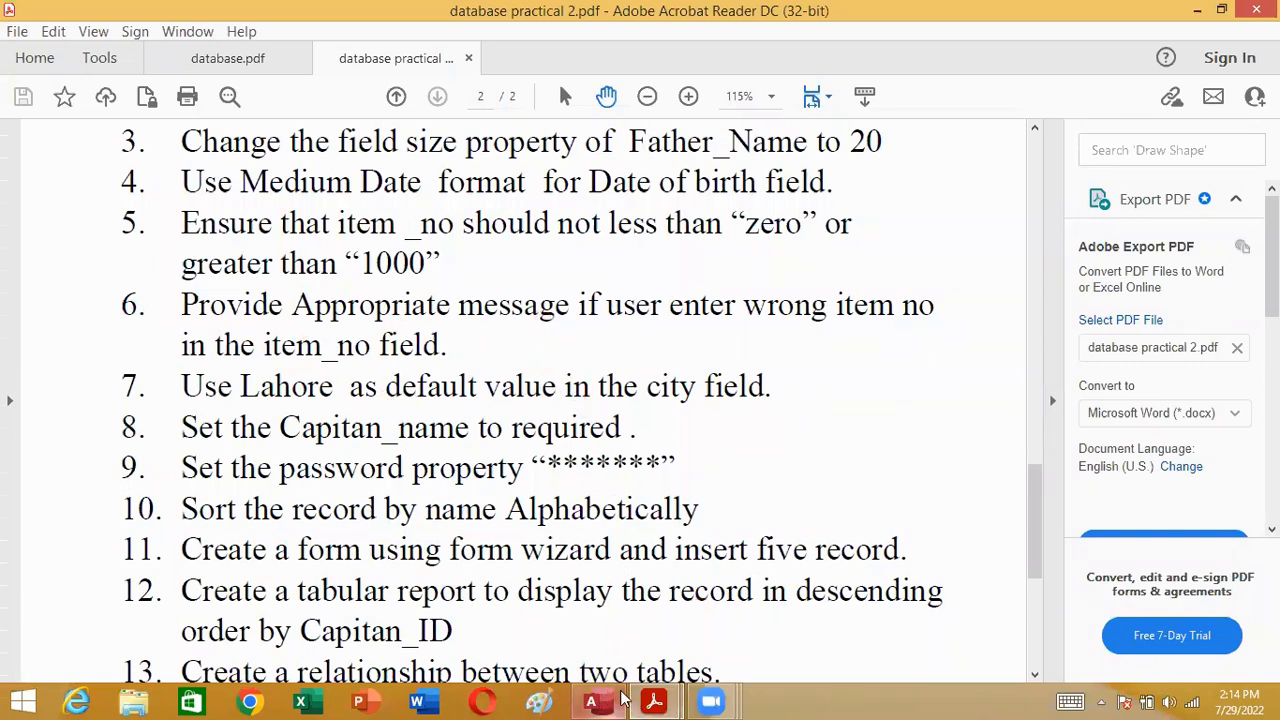
{"action": "mouse_move", "coordinate": [655, 700]}
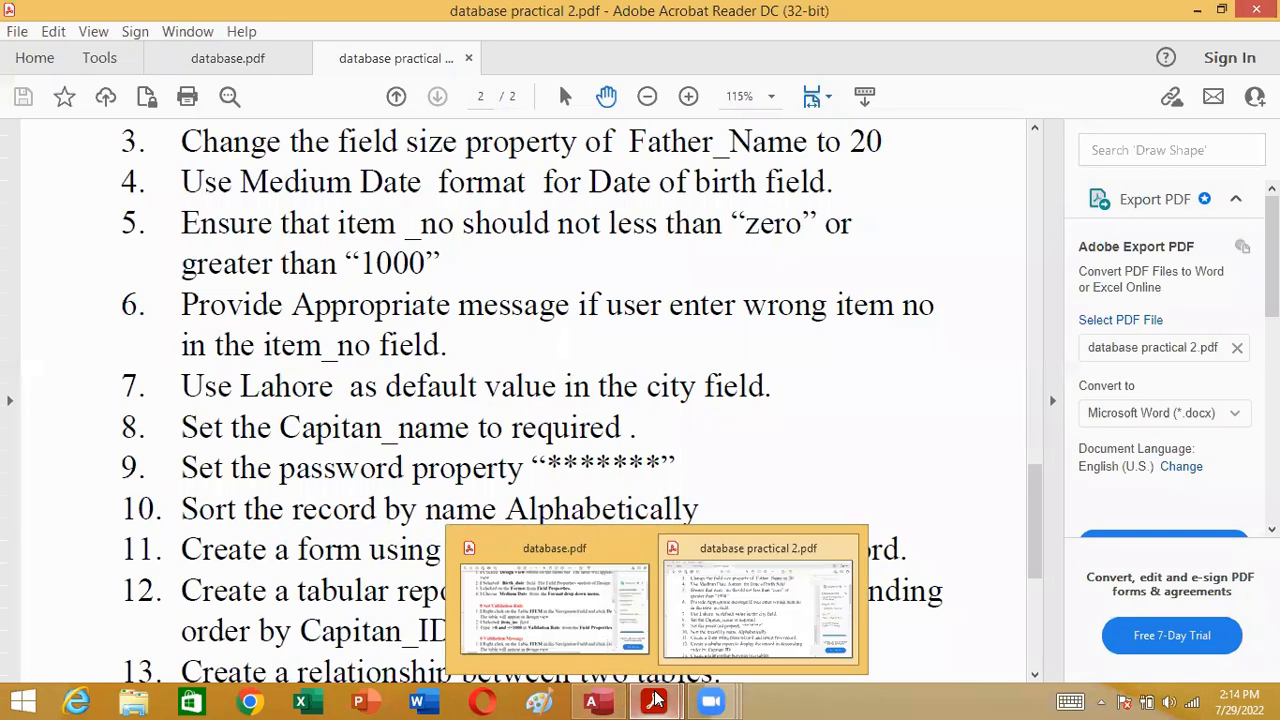
{"action": "left_click", "coordinate": [580, 609]}
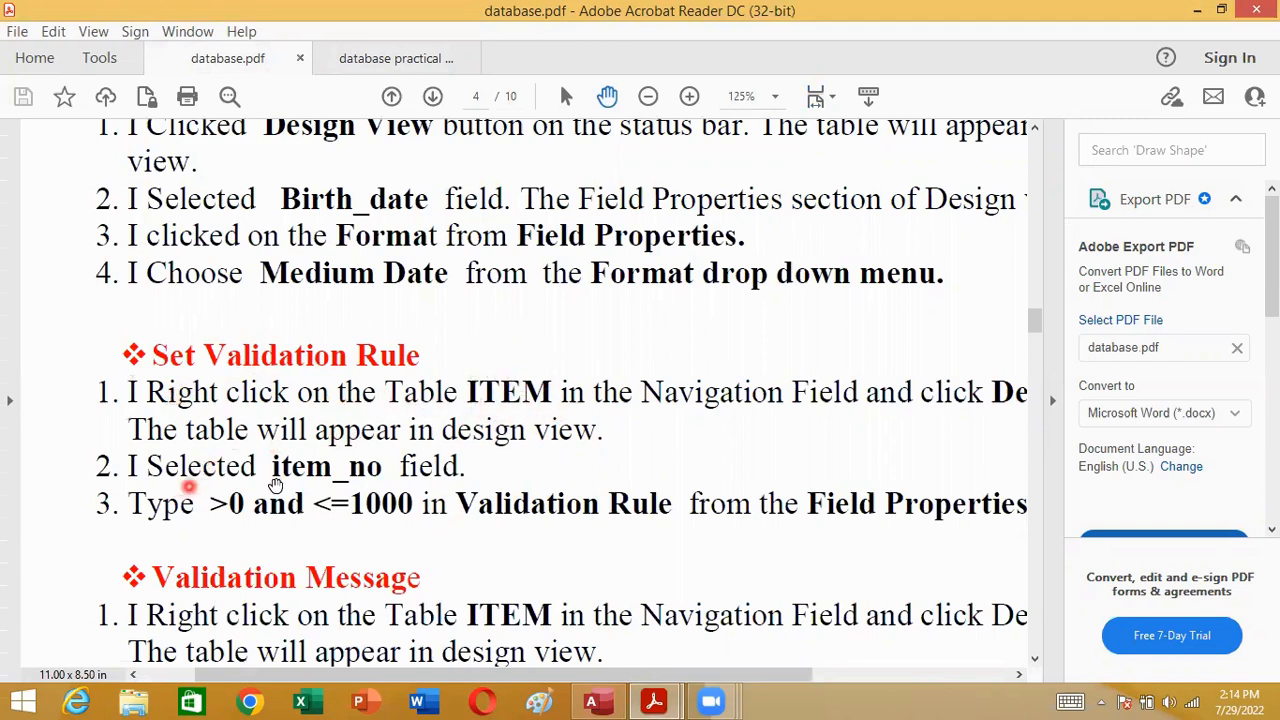
{"action": "left_click", "coordinate": [329, 483]}
{"action": "left_click", "coordinate": [440, 529]}
{"action": "left_click", "coordinate": [709, 537]}
{"action": "left_click", "coordinate": [1050, 398]}
{"action": "left_click", "coordinate": [1034, 659]}
{"action": "left_click_drag", "start_coordinate": [1035, 661], "coordinate": [1035, 661]}
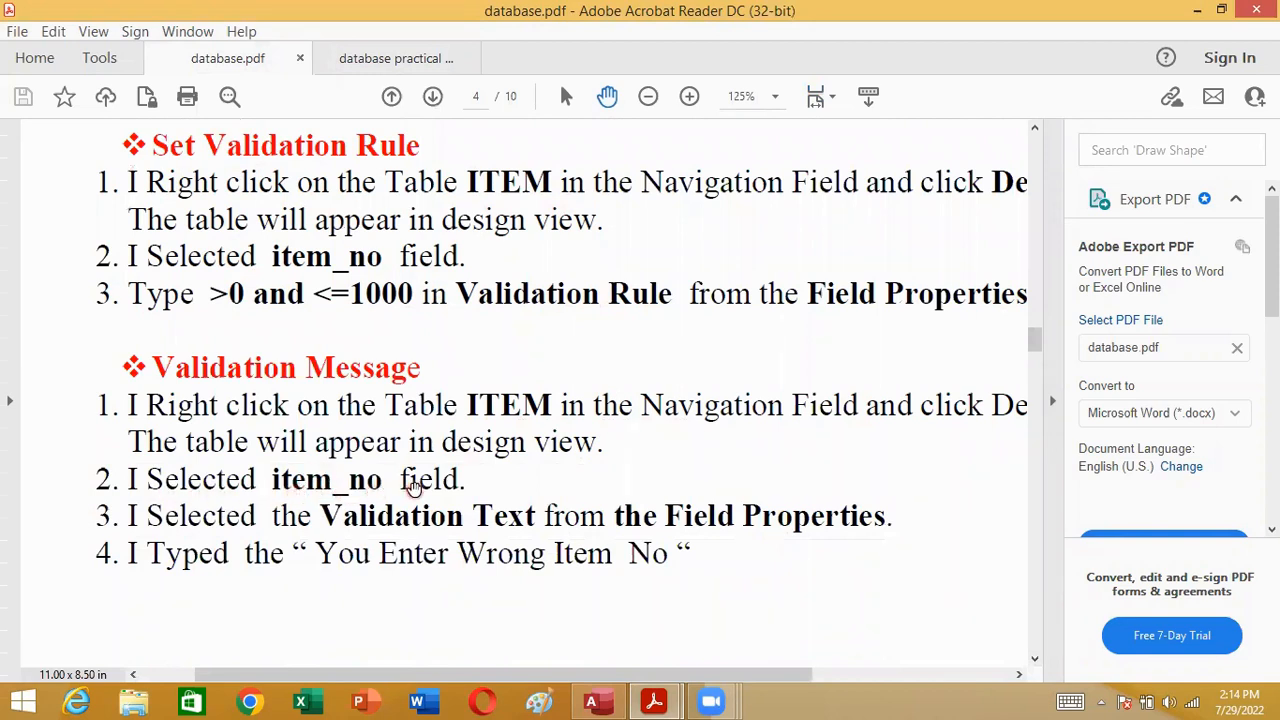
{"action": "left_click", "coordinate": [342, 545]}
{"action": "left_click", "coordinate": [1035, 658]}
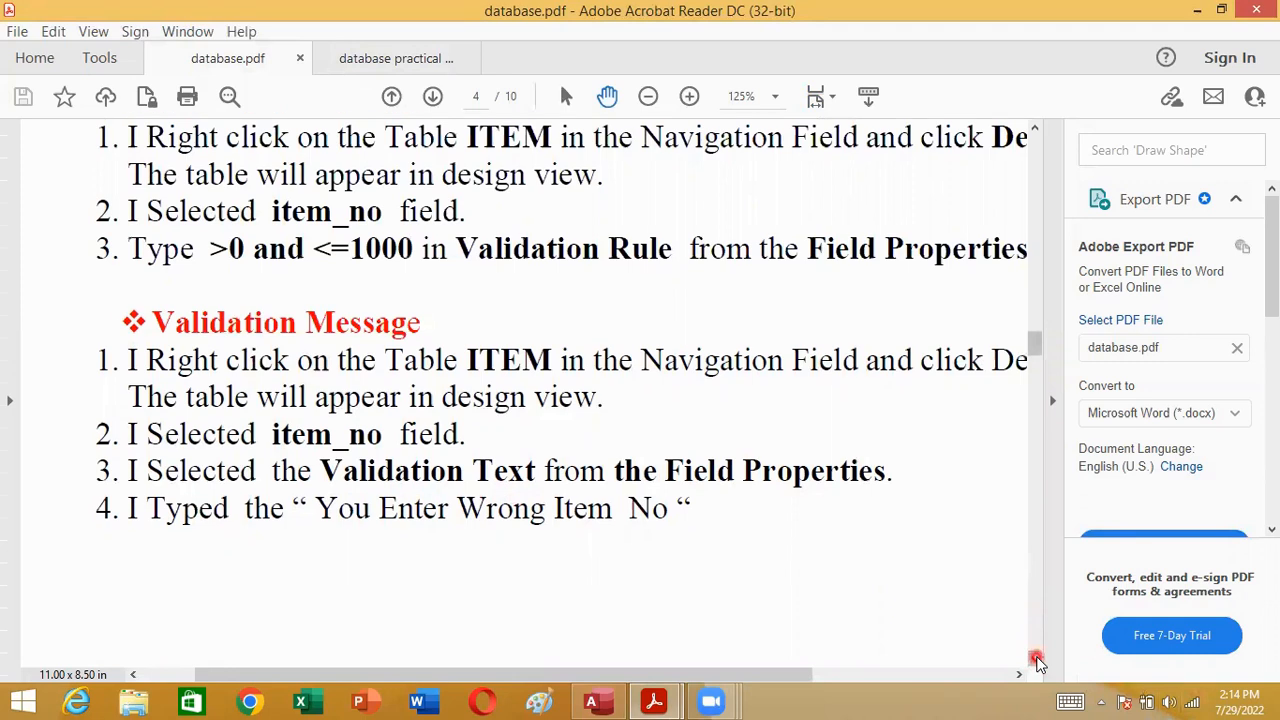
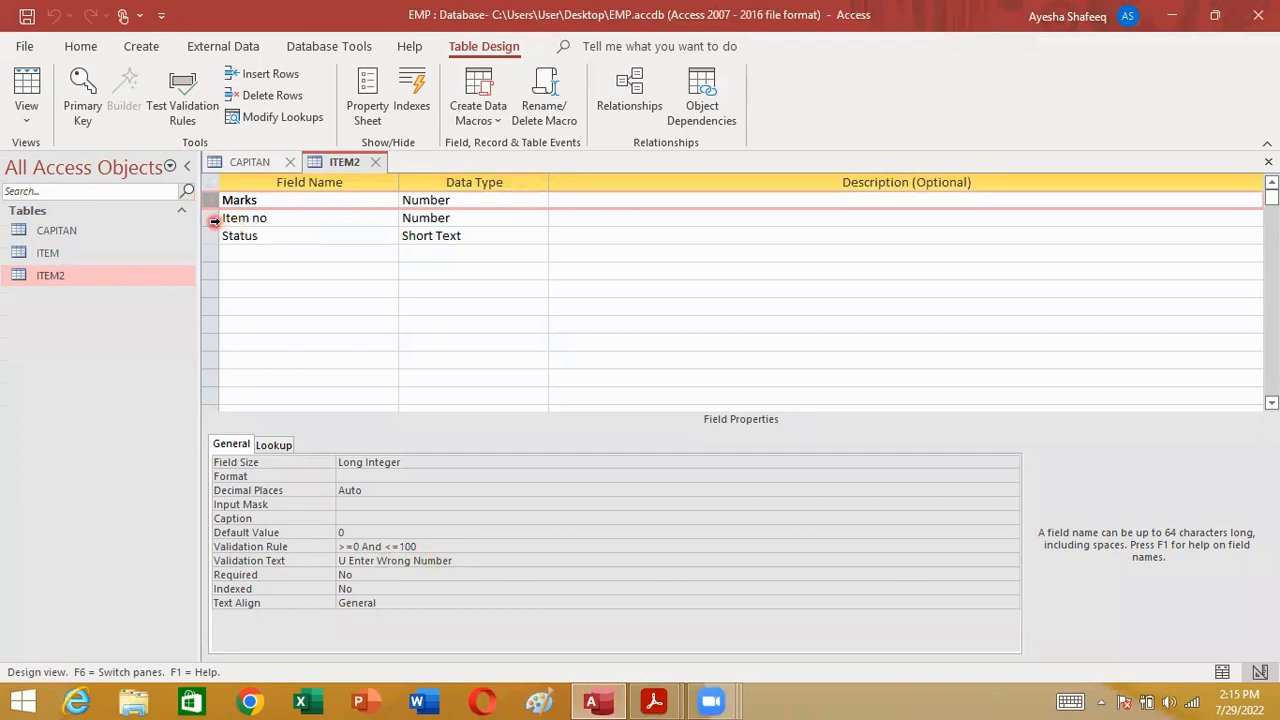
Step: Check the Item no field's validation in ITEM2's Design View, and set the Status field's Validation Text to "enter p and A"
{"action": "left_click", "coordinate": [209, 218]}
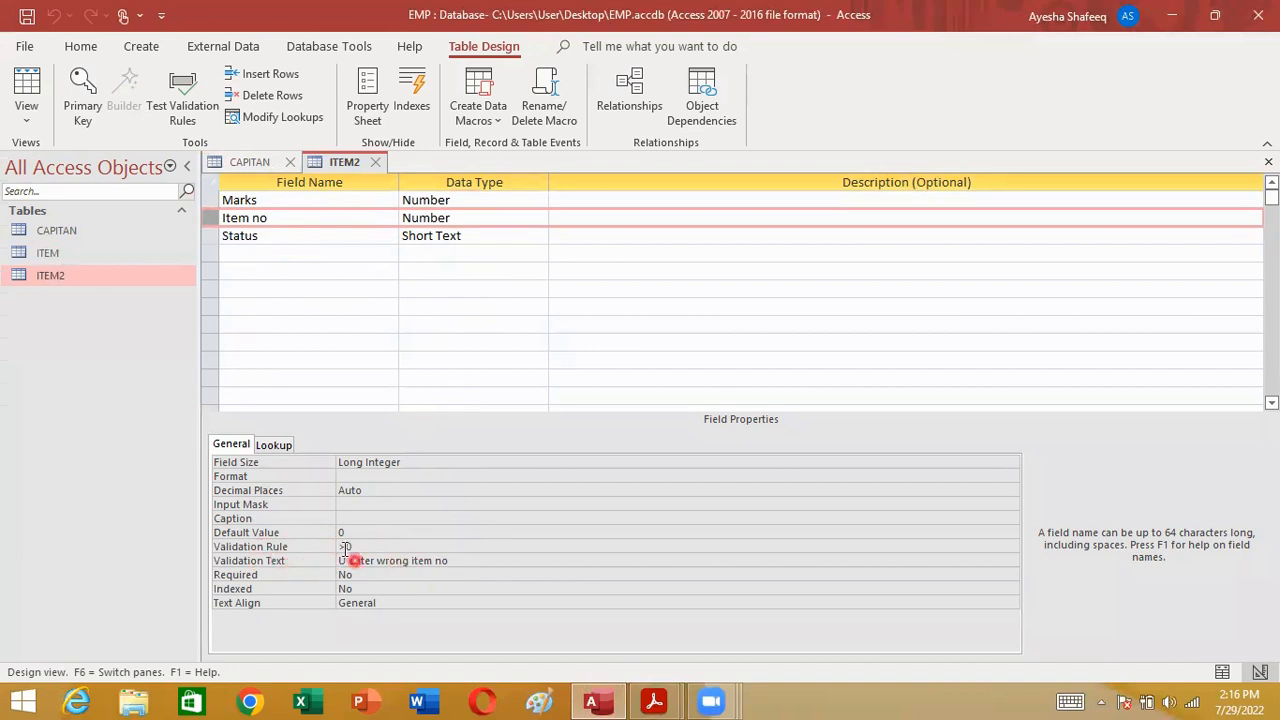
{"action": "left_click", "coordinate": [213, 238]}
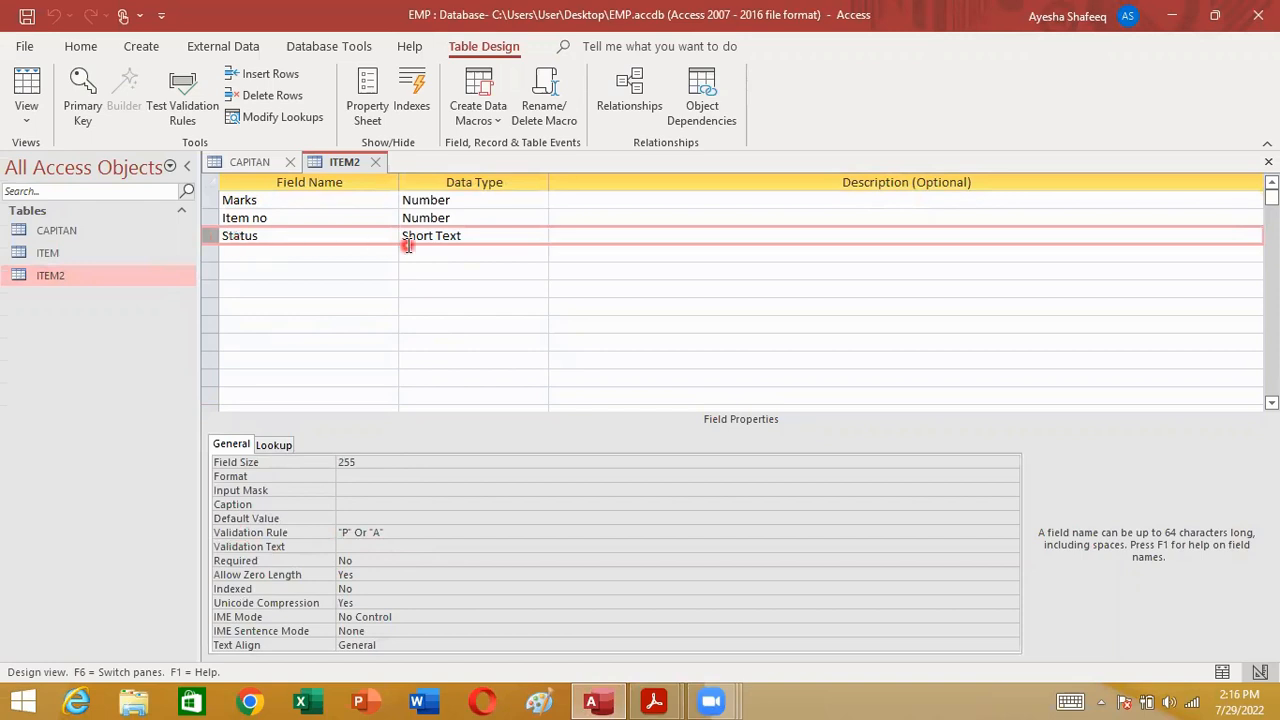
{"action": "left_click", "coordinate": [363, 549]}
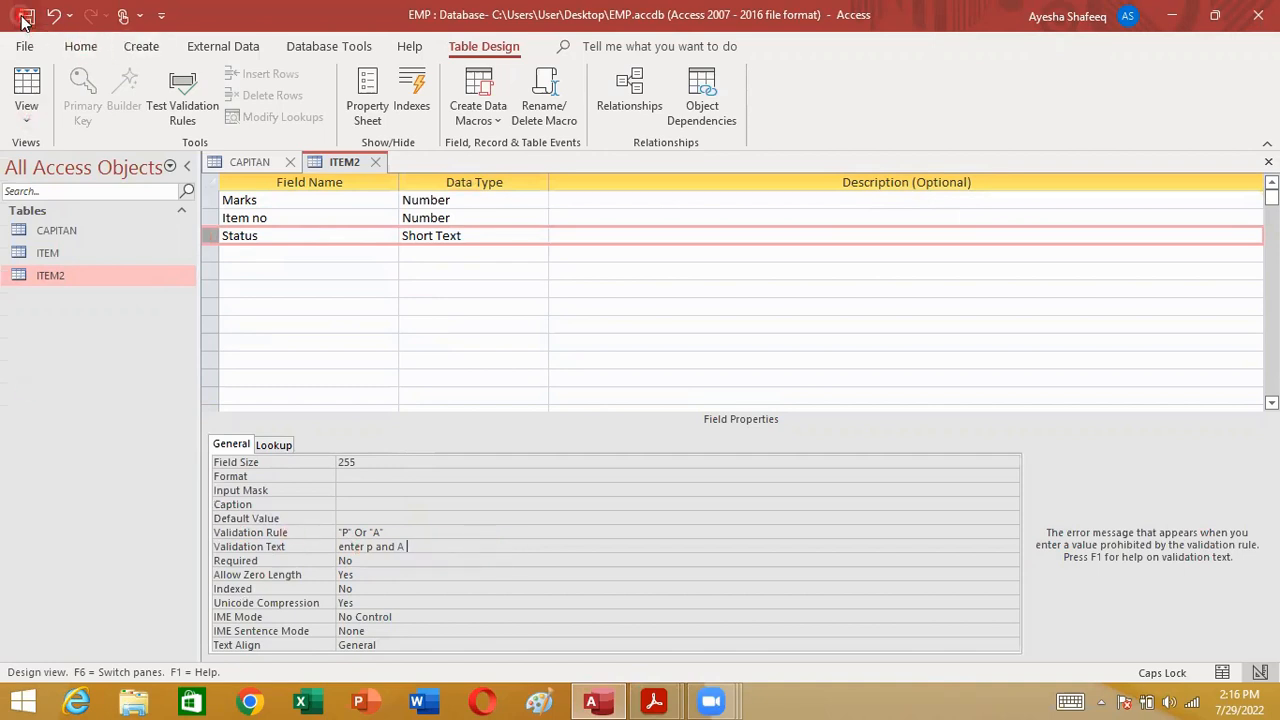
Step: Open the ITEM2 table's records, test 101 as Marks in a new record, and enter 31 as its Marks instead
{"action": "left_click", "coordinate": [69, 280]}
{"action": "right_click", "coordinate": [69, 280]}
{"action": "left_click", "coordinate": [106, 288]}
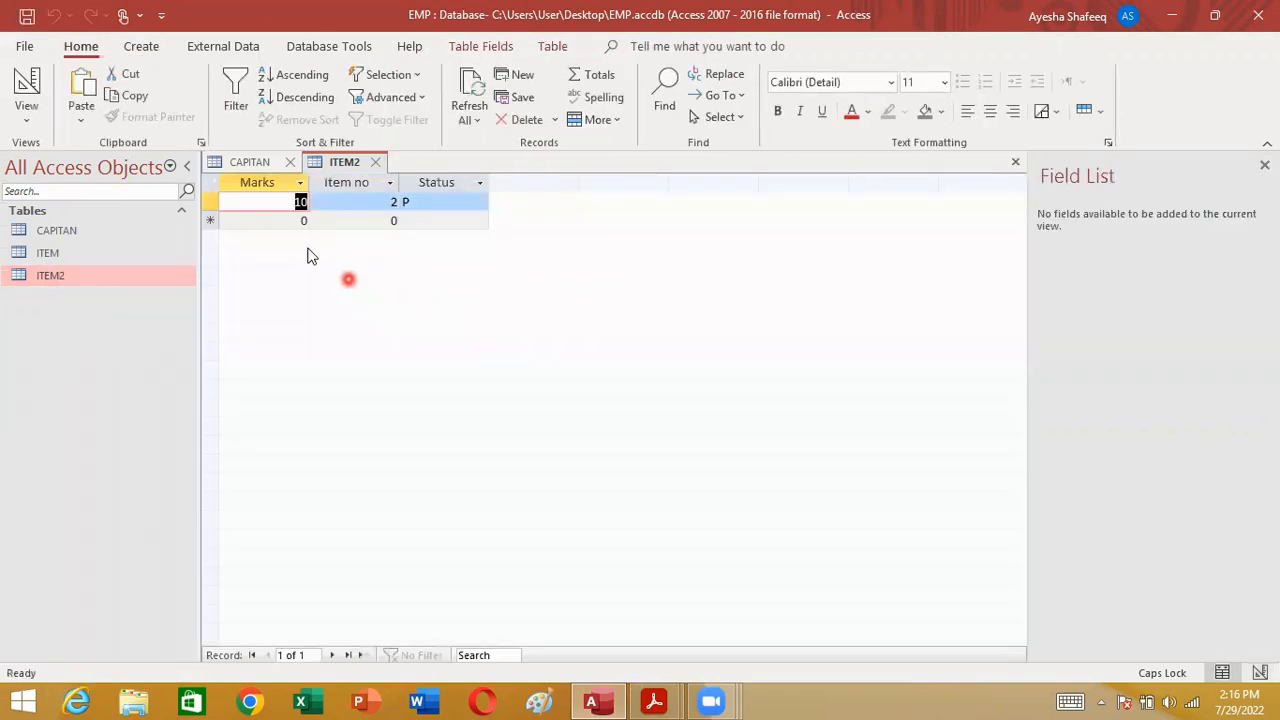
{"action": "left_click", "coordinate": [304, 221]}
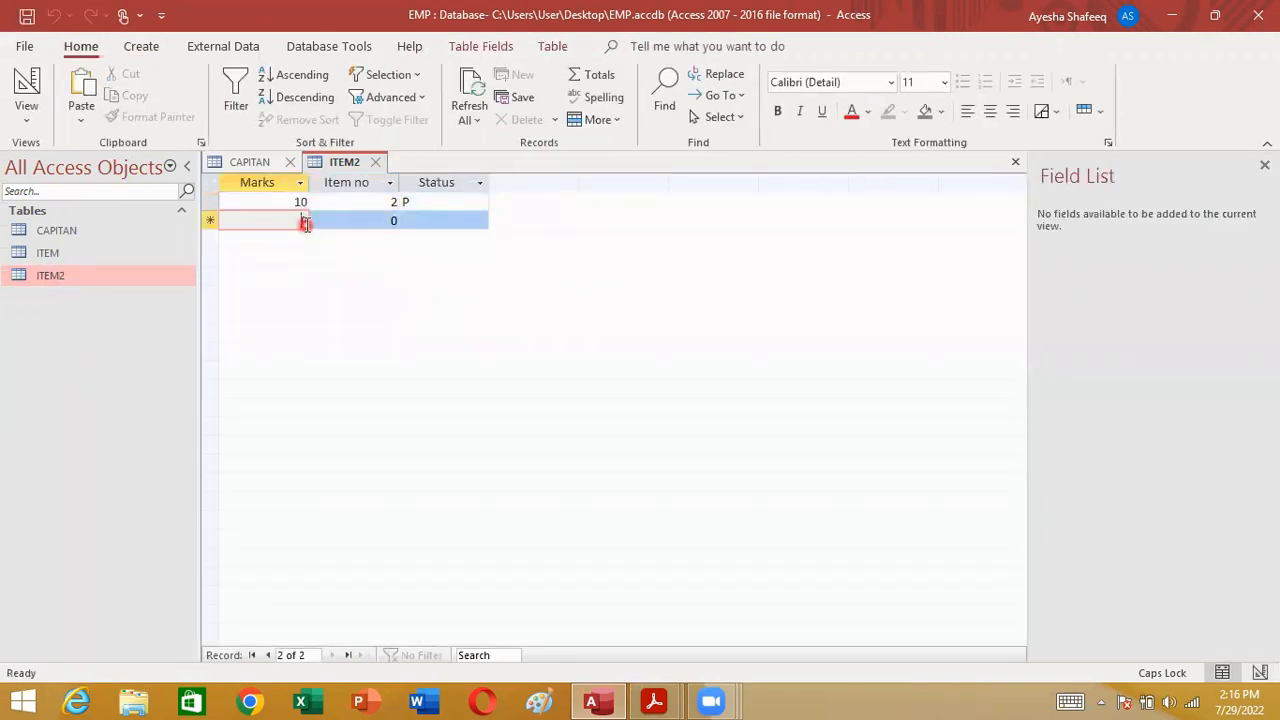
{"action": "type", "text": "1"}
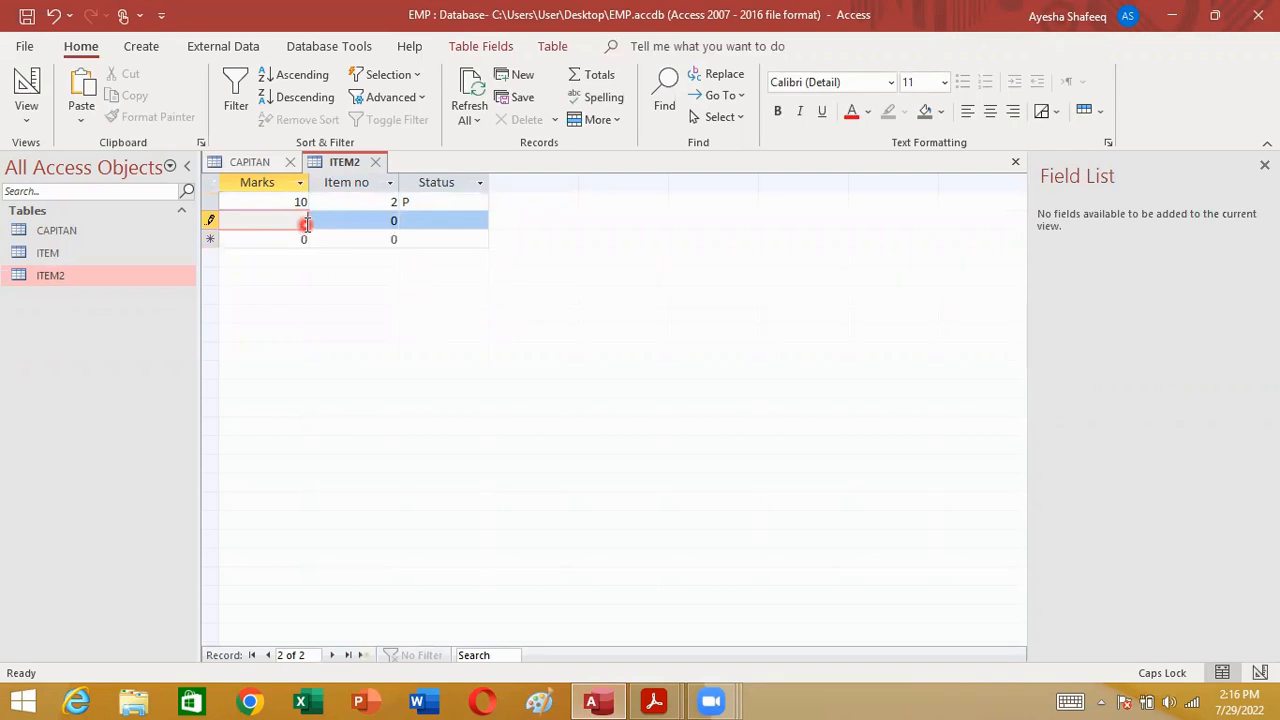
{"action": "type", "text": "01"}
{"action": "left_click", "coordinate": [611, 404]}
{"action": "type", "text": "1"}
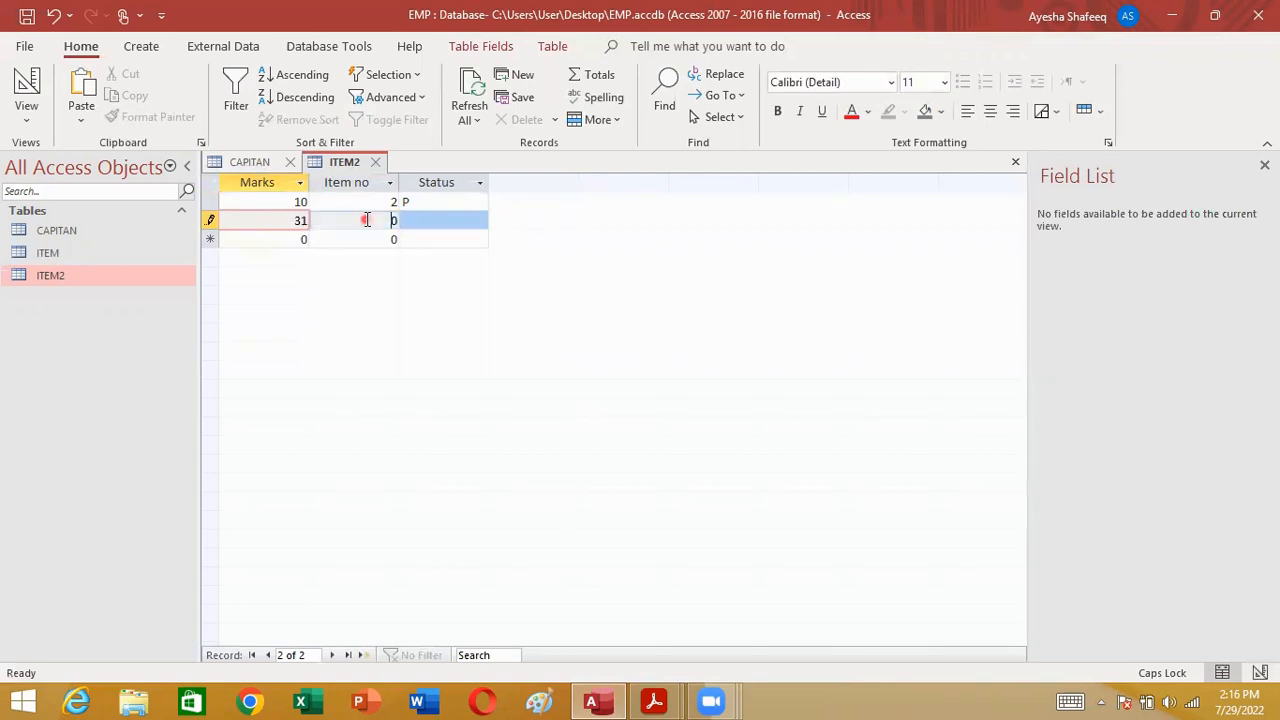
Step: Test -1 as the Item no of ITEM2's second record, and enter 5 as its Item no instead
{"action": "left_click", "coordinate": [367, 220]}
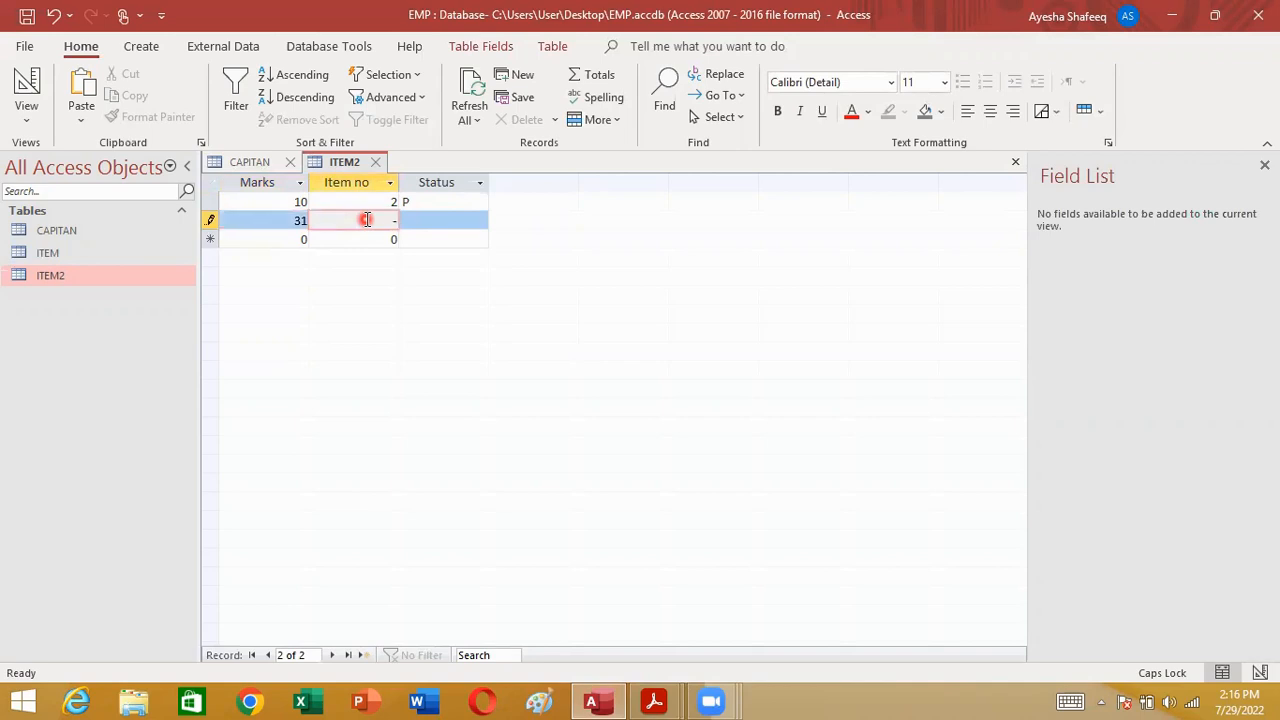
{"action": "left_click", "coordinate": [415, 221]}
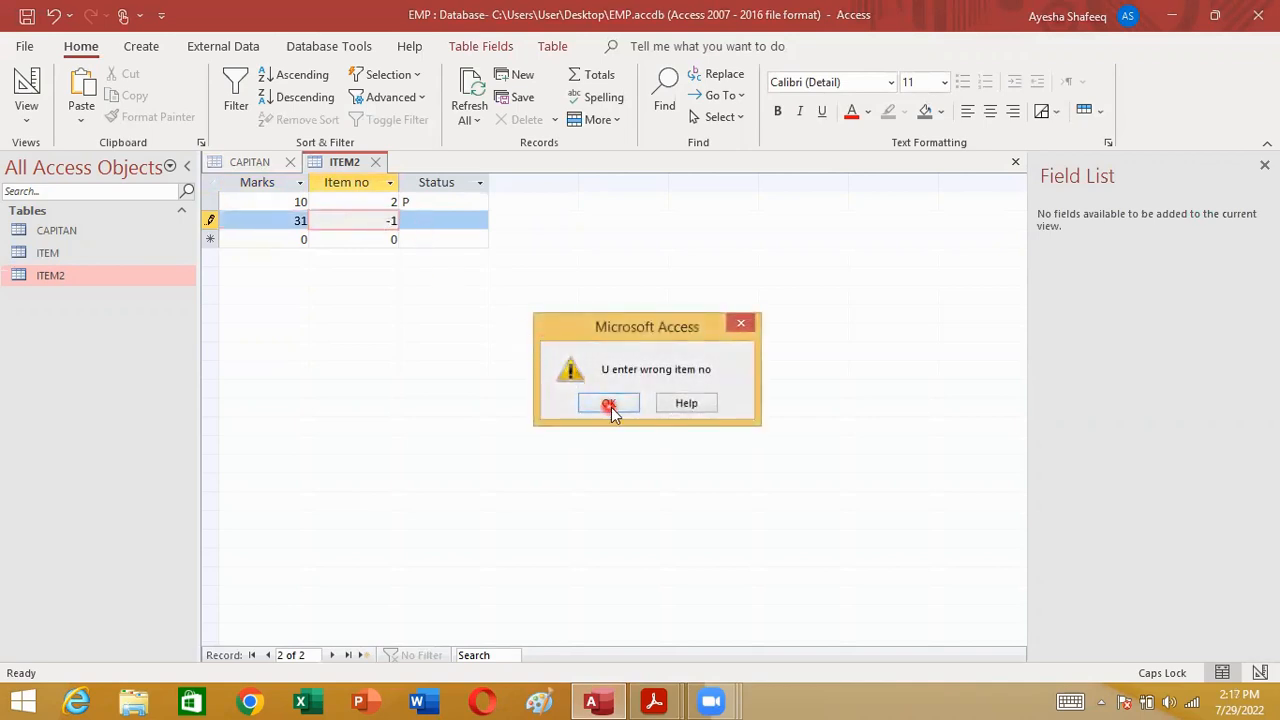
{"action": "left_click", "coordinate": [609, 403]}
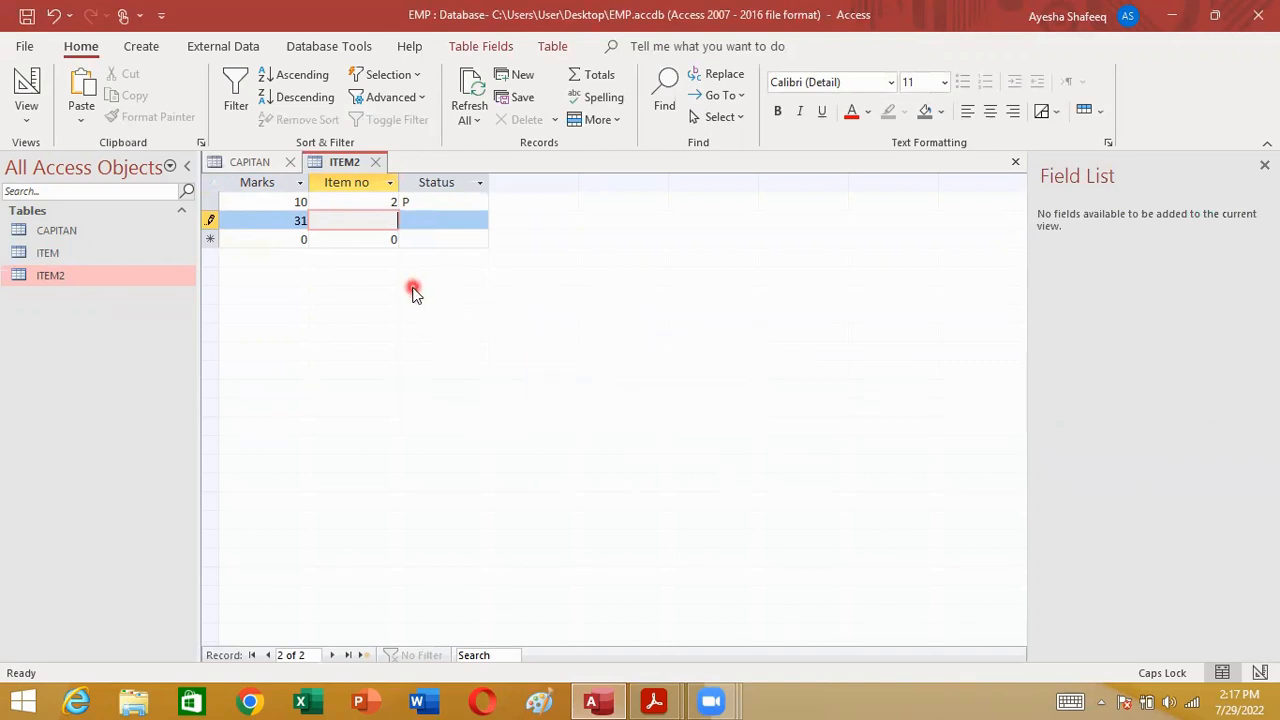
{"action": "left_click", "coordinate": [423, 221]}
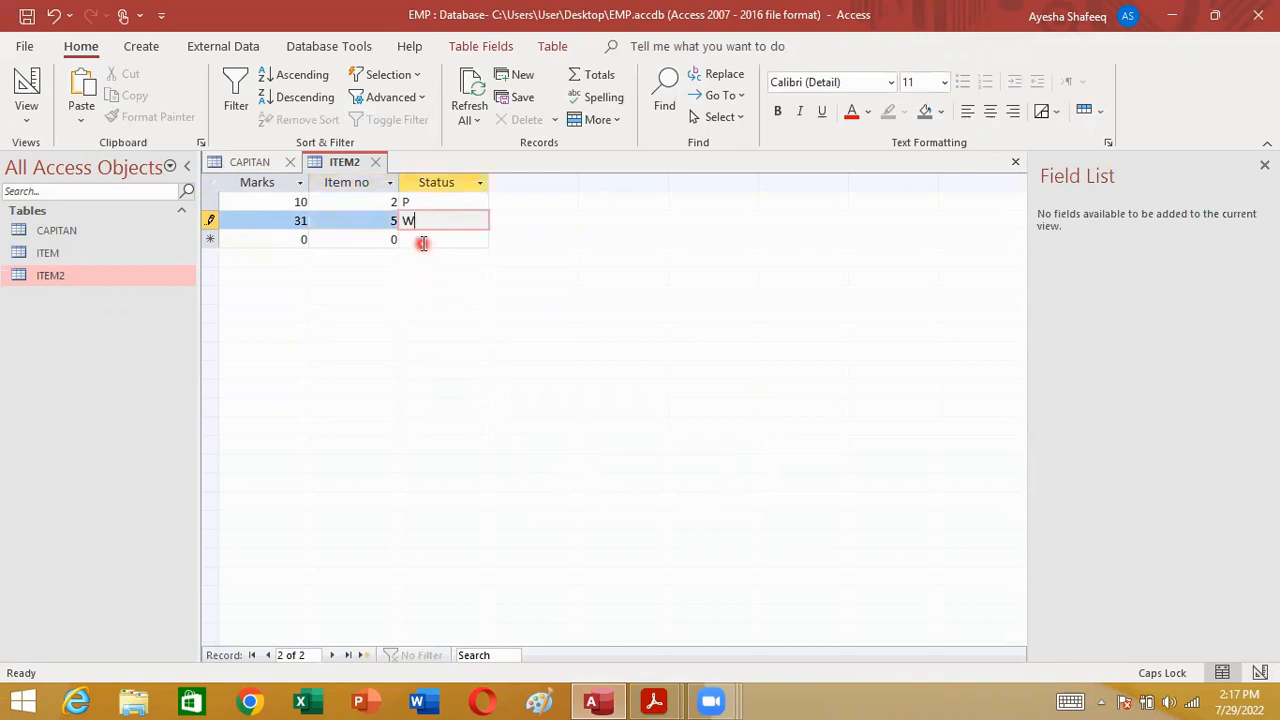
Step: Test W as the Status of ITEM2's second record, enter A as its Status instead, and commit the record
{"action": "left_click", "coordinate": [423, 240]}
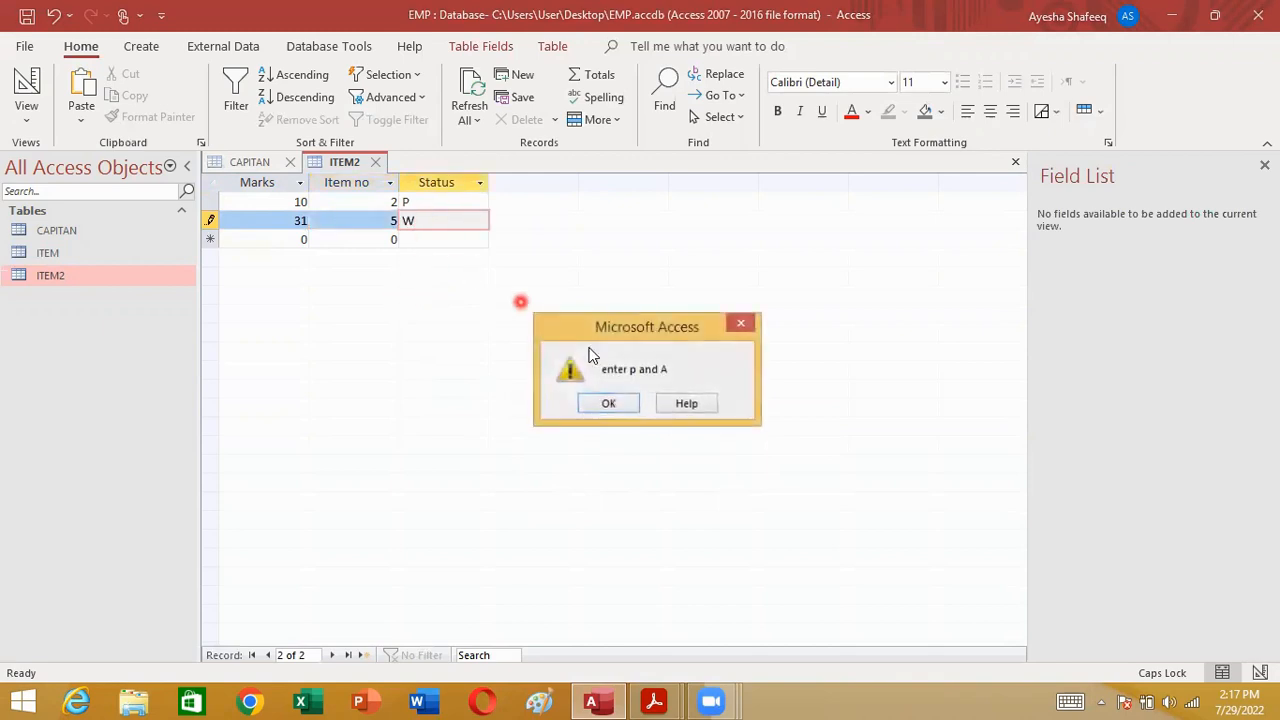
{"action": "left_click", "coordinate": [611, 404]}
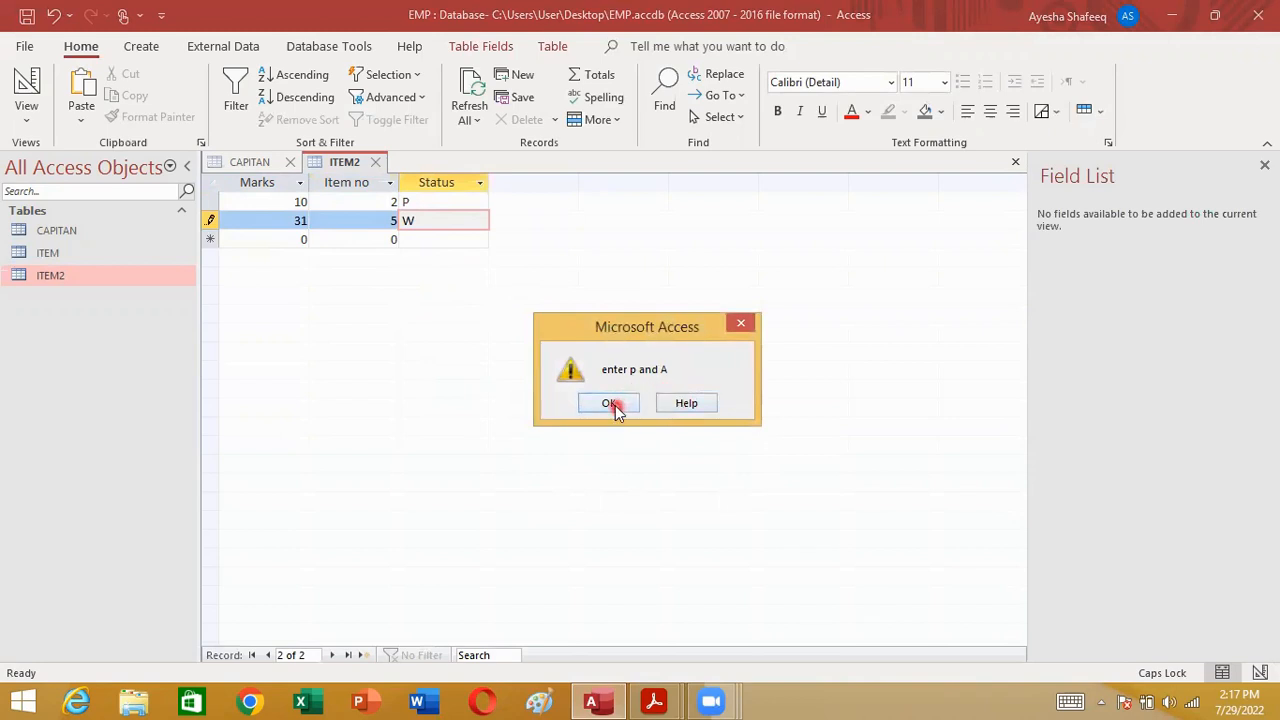
{"action": "left_click", "coordinate": [449, 240]}
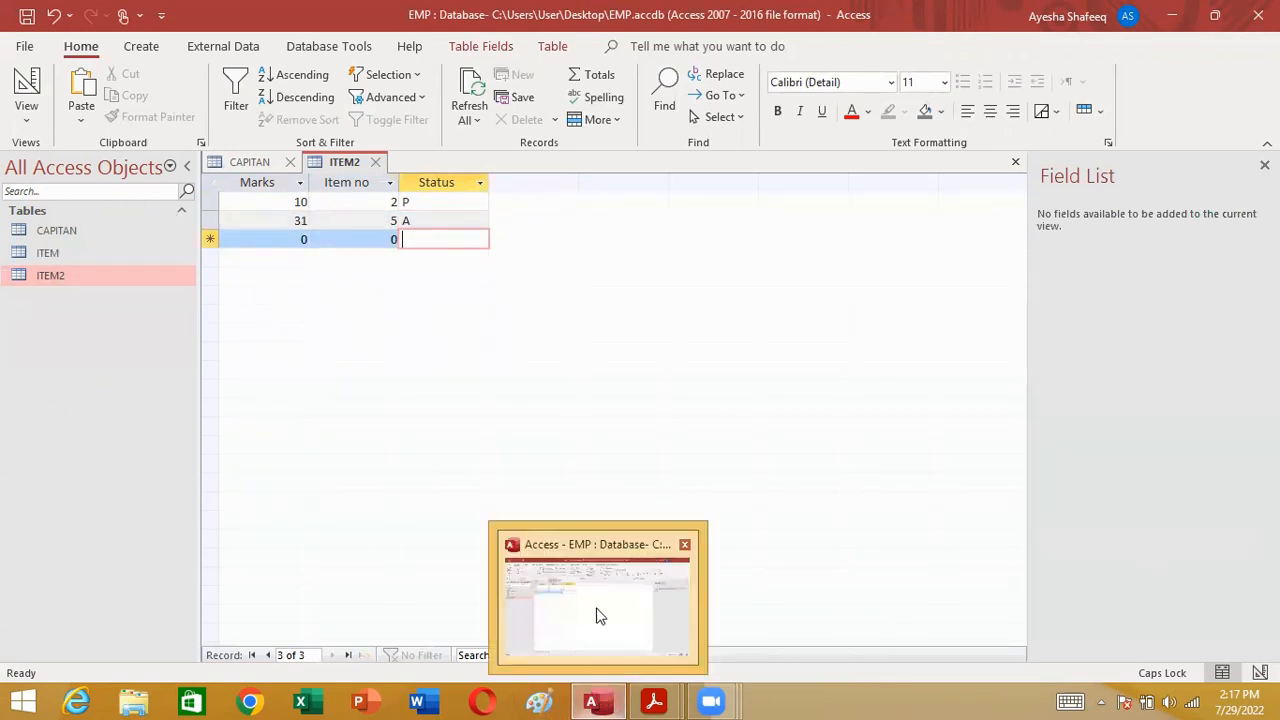
Step: Switch to Acrobat Reader to review the City default value task in database practical 2.pdf, and return to Access
{"action": "mouse_move", "coordinate": [654, 700]}
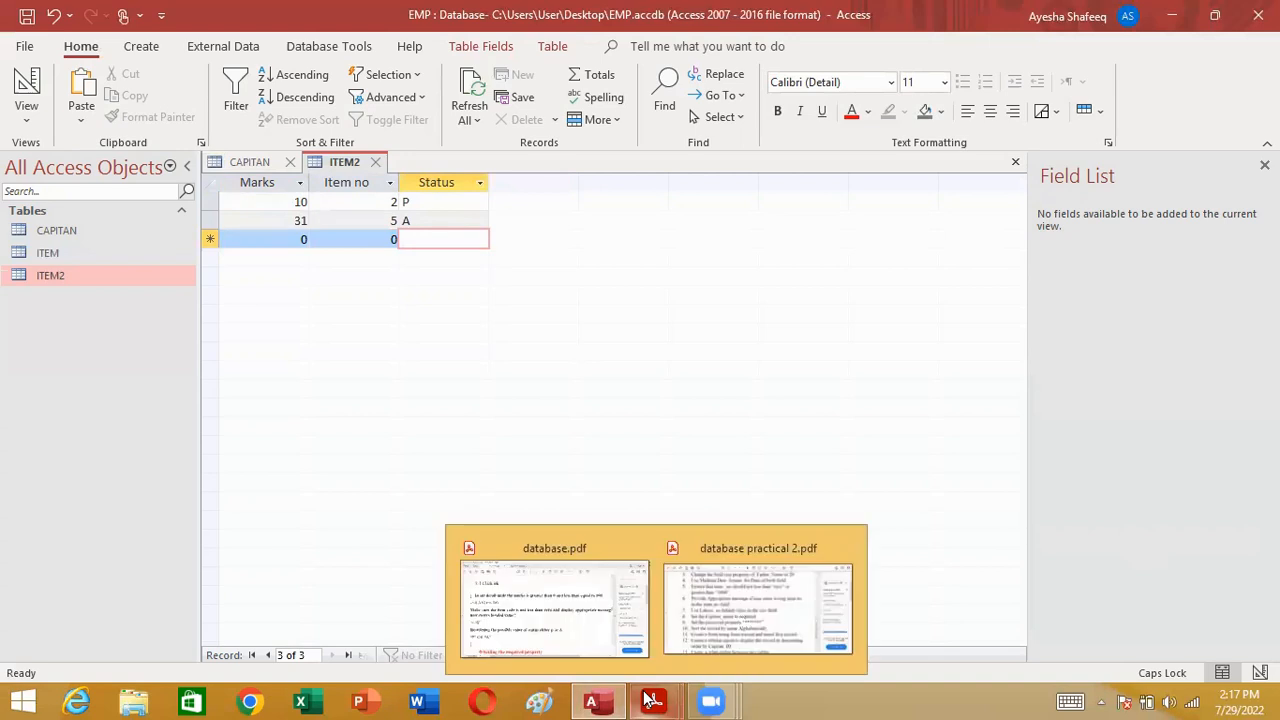
{"action": "left_click", "coordinate": [590, 636]}
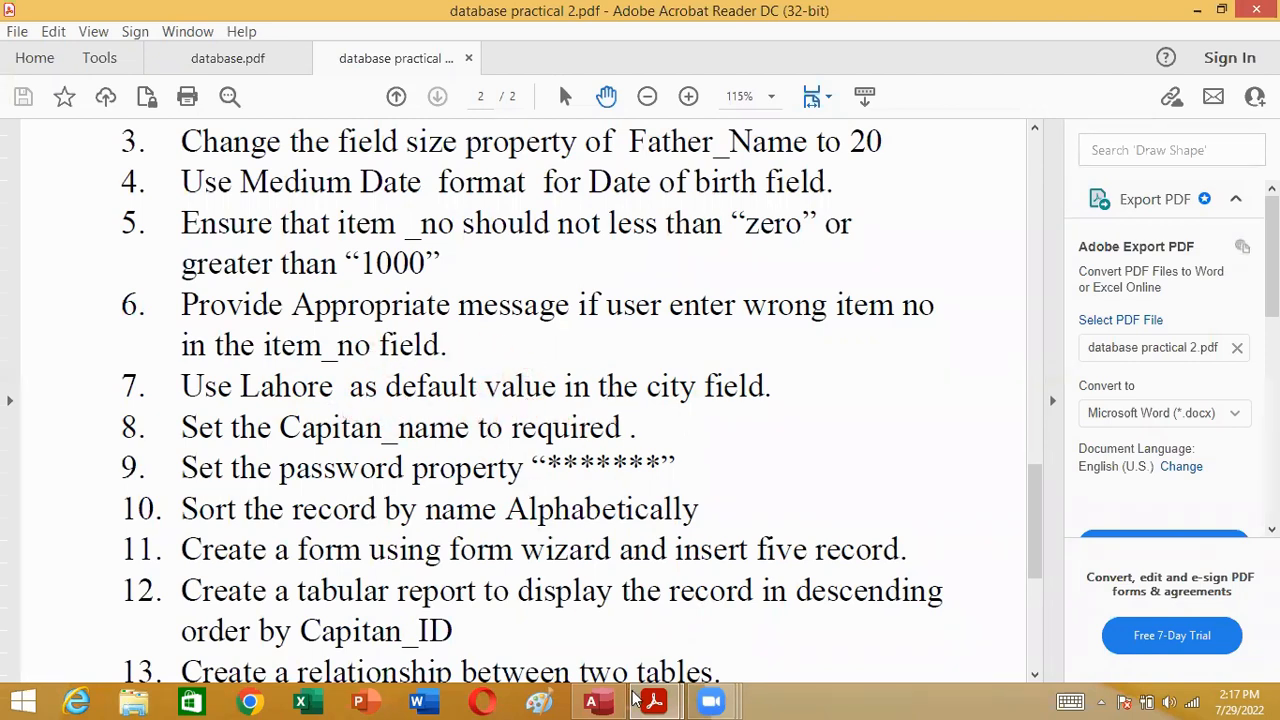
{"action": "left_click", "coordinate": [591, 701]}
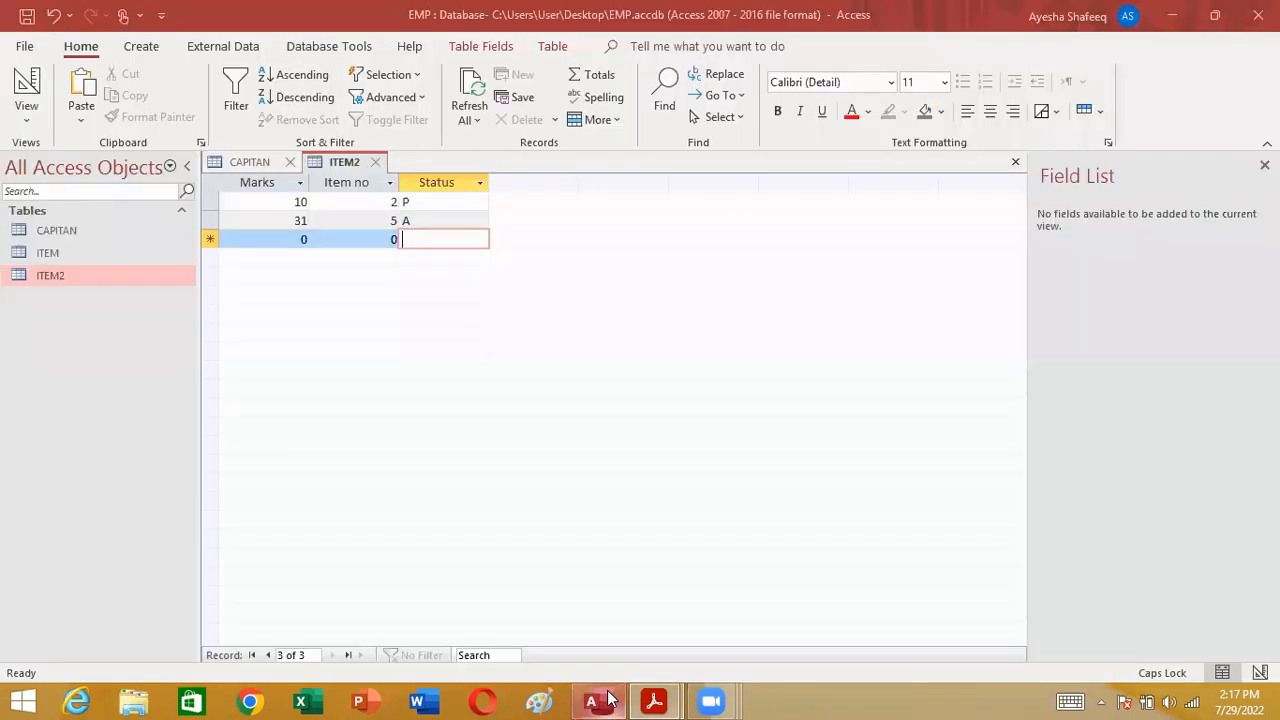
Step: Open the CAPITAN table in Design View and close the ITEM2 table
{"action": "left_click", "coordinate": [58, 232]}
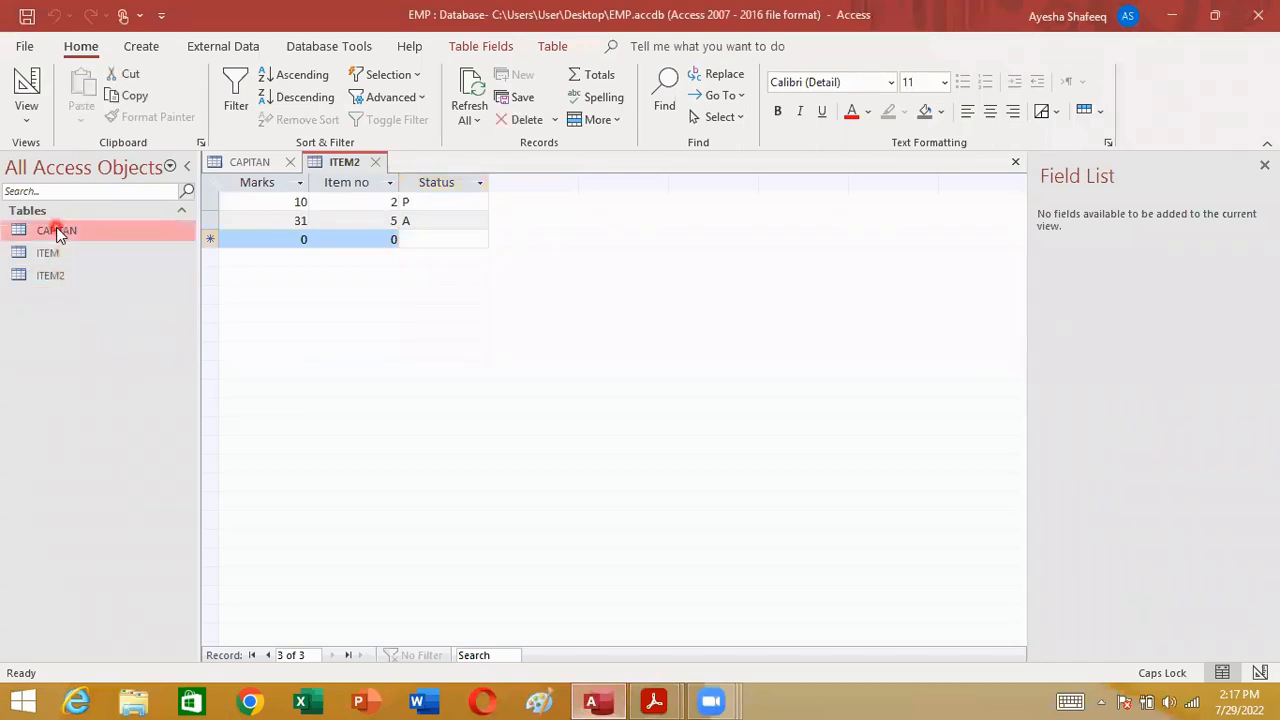
{"action": "right_click", "coordinate": [56, 228]}
{"action": "left_click", "coordinate": [137, 269]}
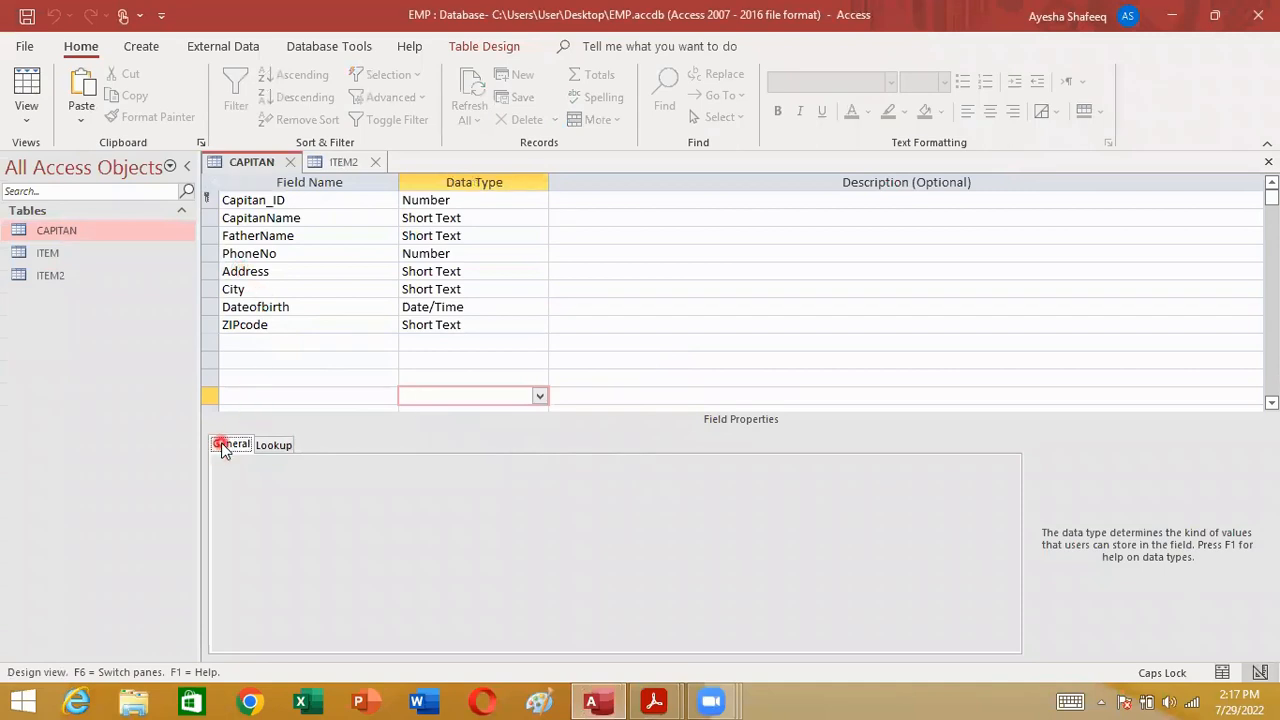
{"action": "left_click", "coordinate": [222, 446]}
{"action": "left_click", "coordinate": [350, 162]}
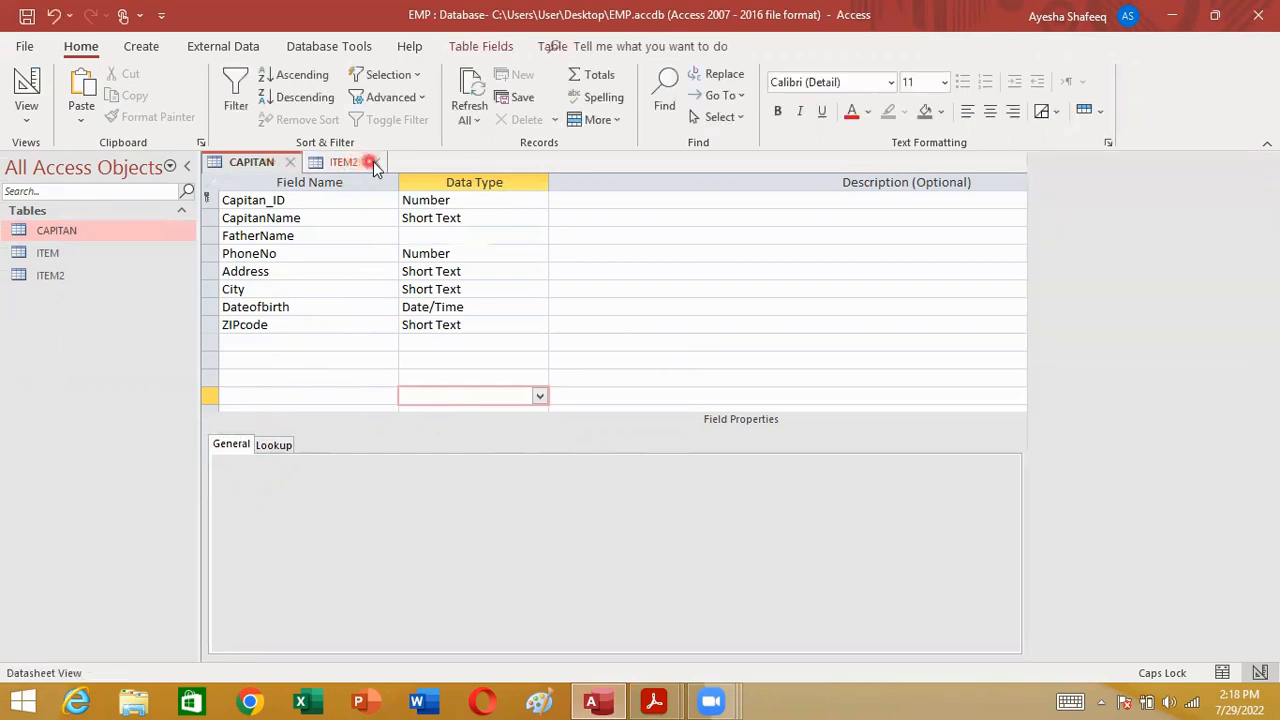
{"action": "left_click", "coordinate": [376, 163]}
Step: Set the City field's Default Value to FSD in CAPITAN, and save the table design
{"action": "left_click", "coordinate": [240, 290]}
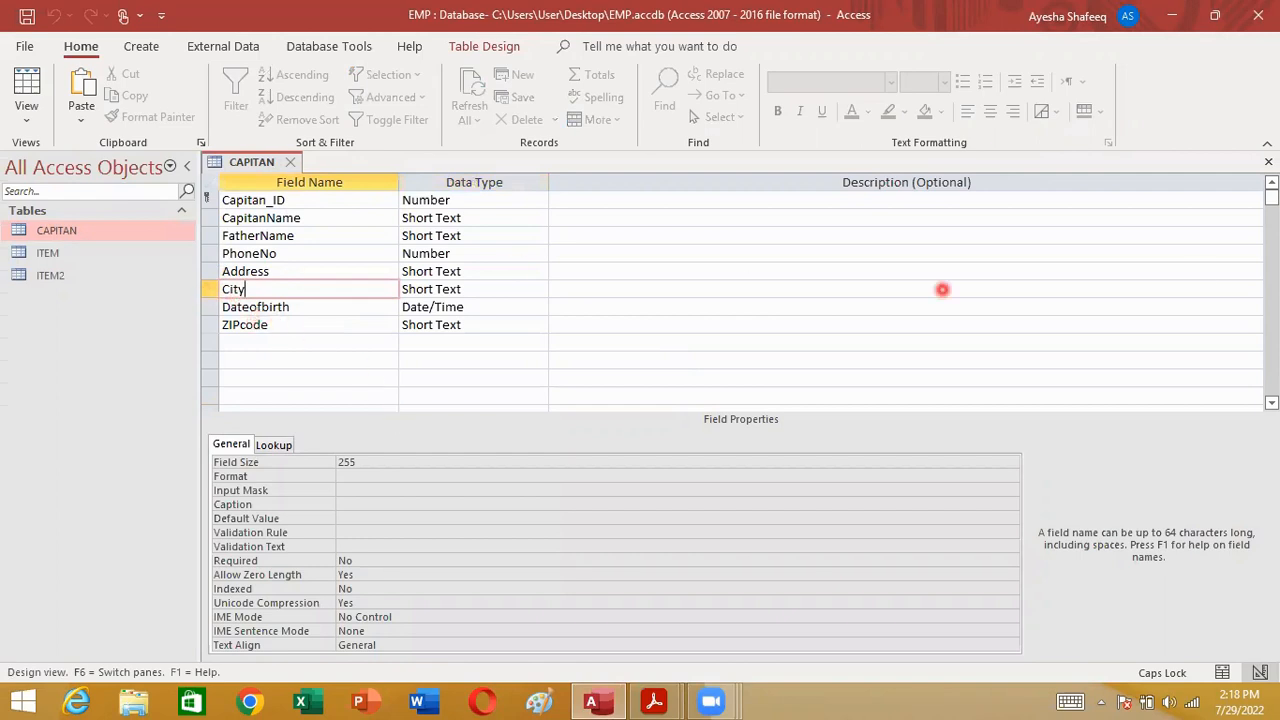
{"action": "left_click", "coordinate": [1274, 280]}
{"action": "left_click", "coordinate": [234, 230]}
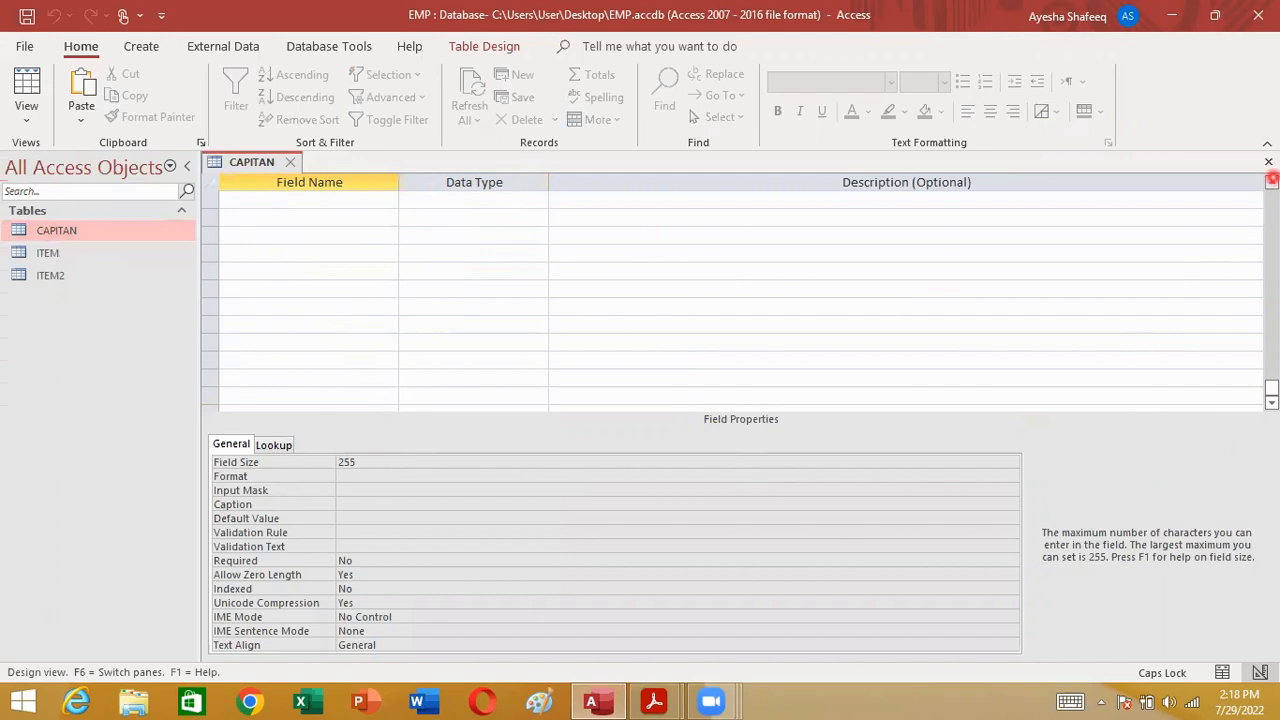
{"action": "left_click", "coordinate": [1271, 181]}
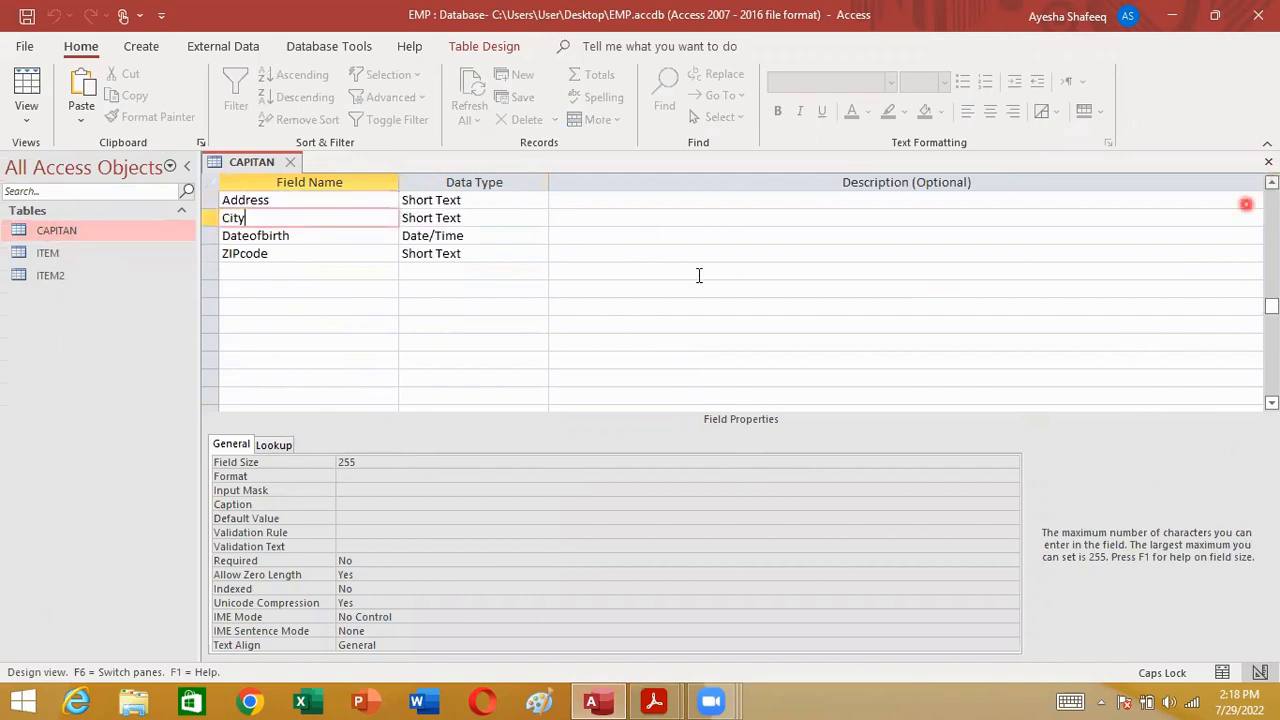
{"action": "left_click", "coordinate": [210, 218]}
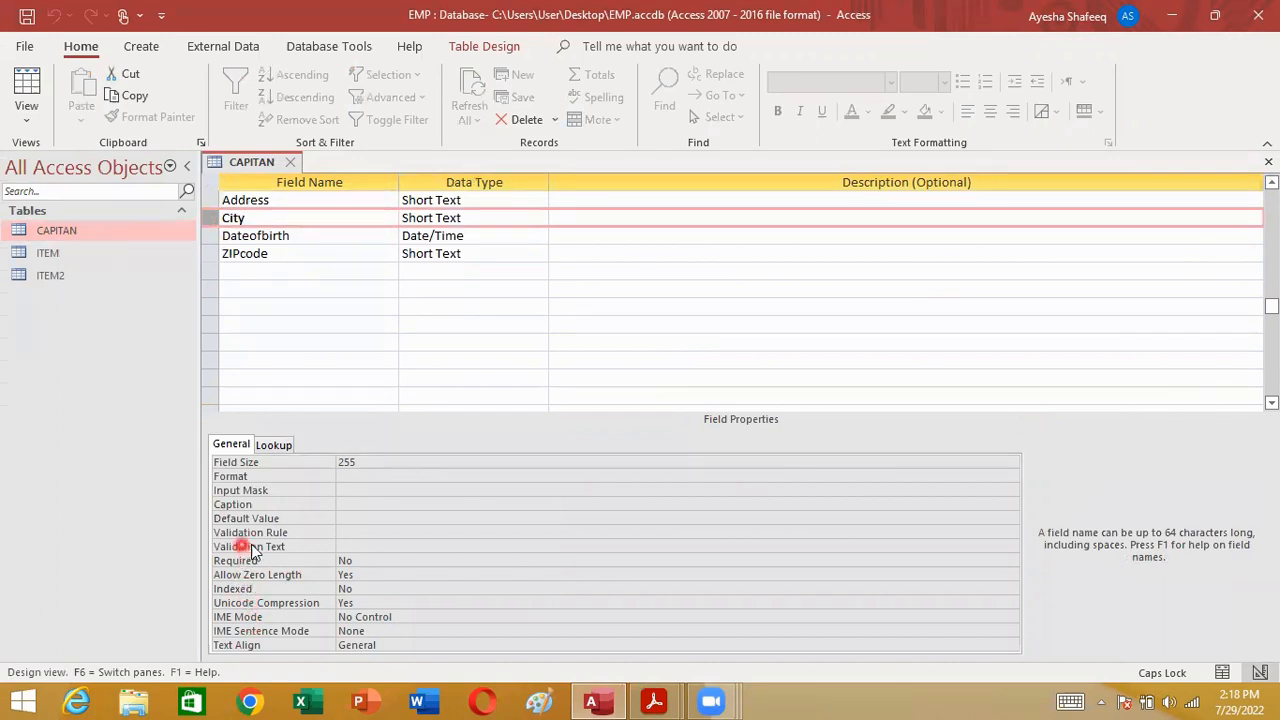
{"action": "left_click", "coordinate": [268, 518]}
{"action": "left_click", "coordinate": [373, 517]}
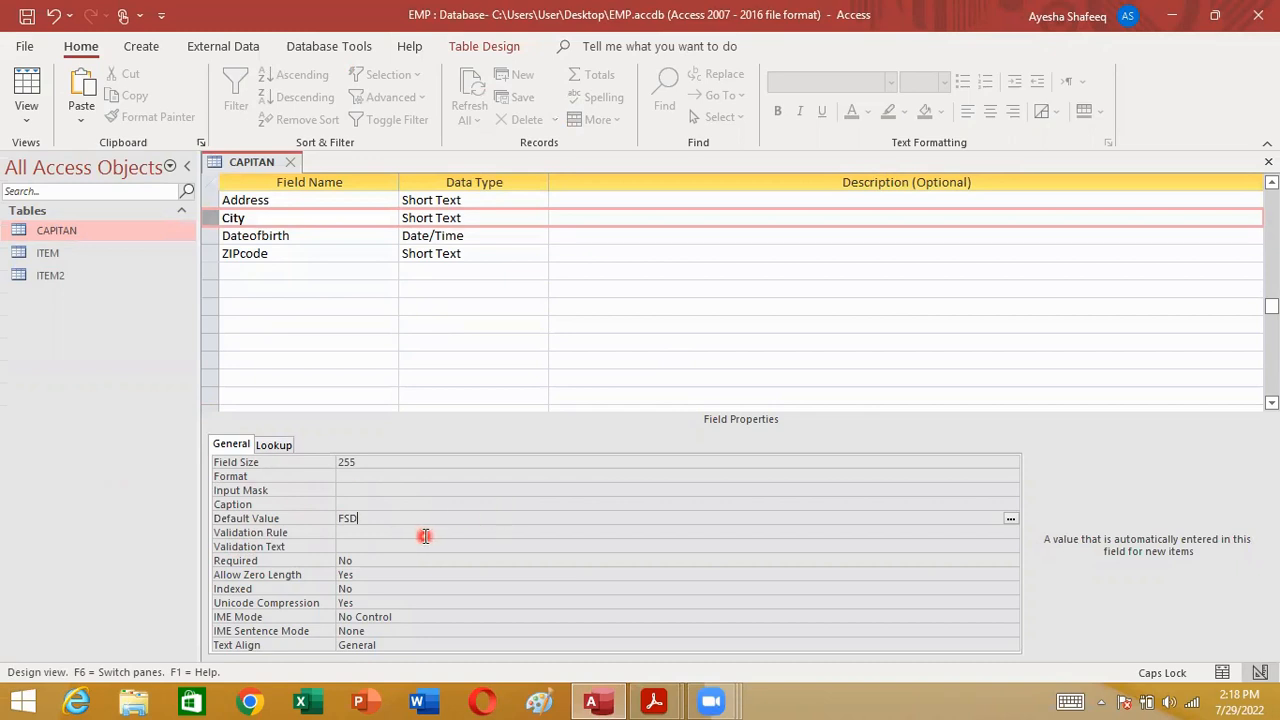
{"action": "left_click", "coordinate": [28, 18]}
Step: Open CAPITAN's records to check the City default in the new record, and return to Design View
{"action": "left_click", "coordinate": [63, 229]}
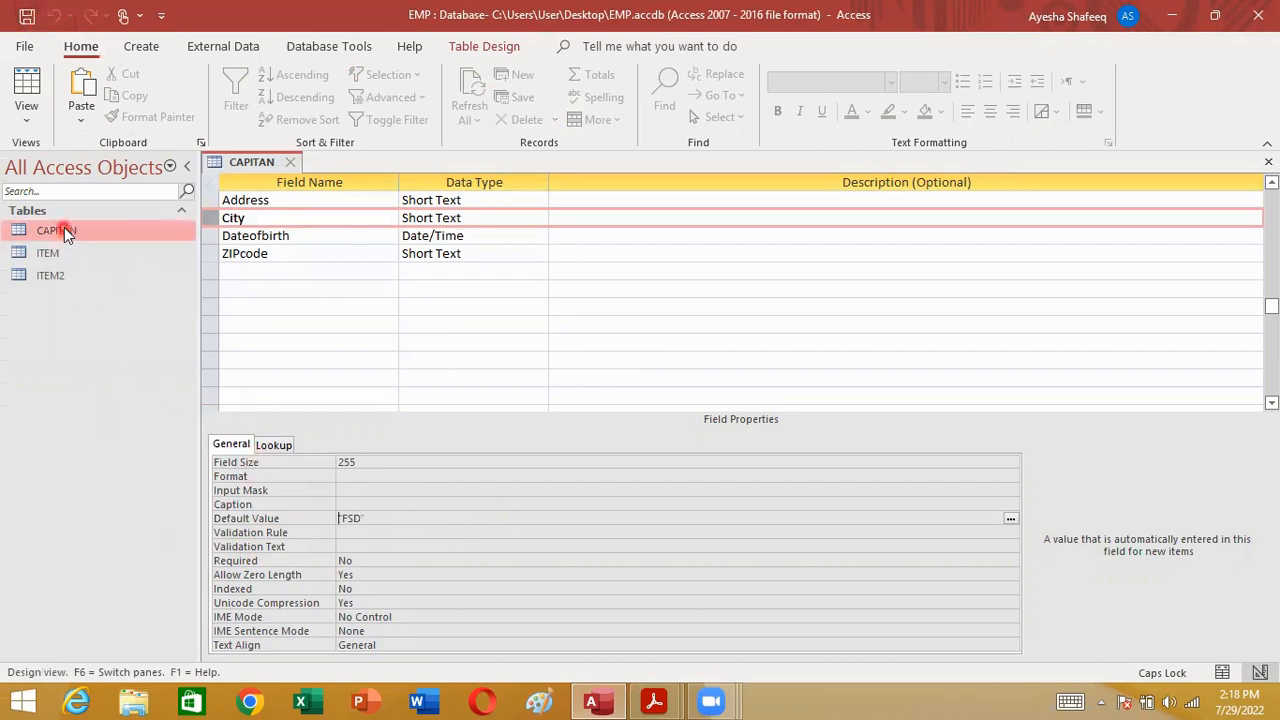
{"action": "right_click", "coordinate": [62, 227]}
{"action": "left_click", "coordinate": [103, 238]}
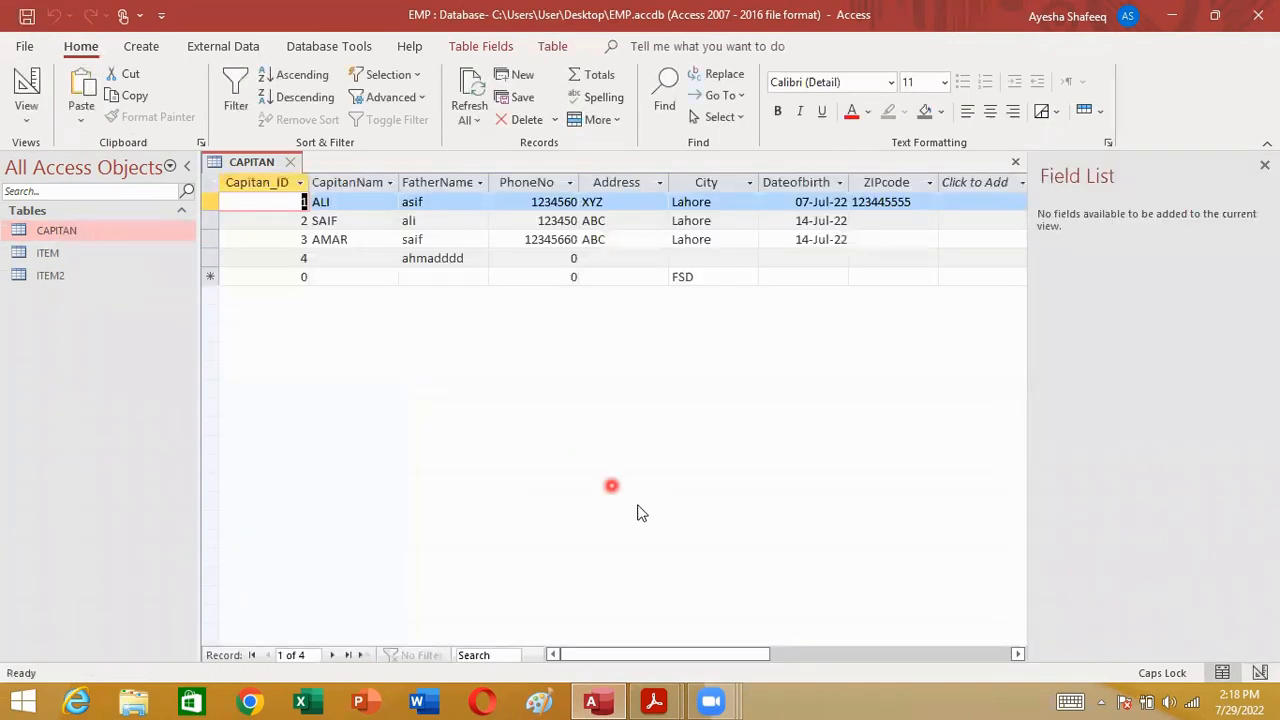
{"action": "left_click", "coordinate": [713, 276]}
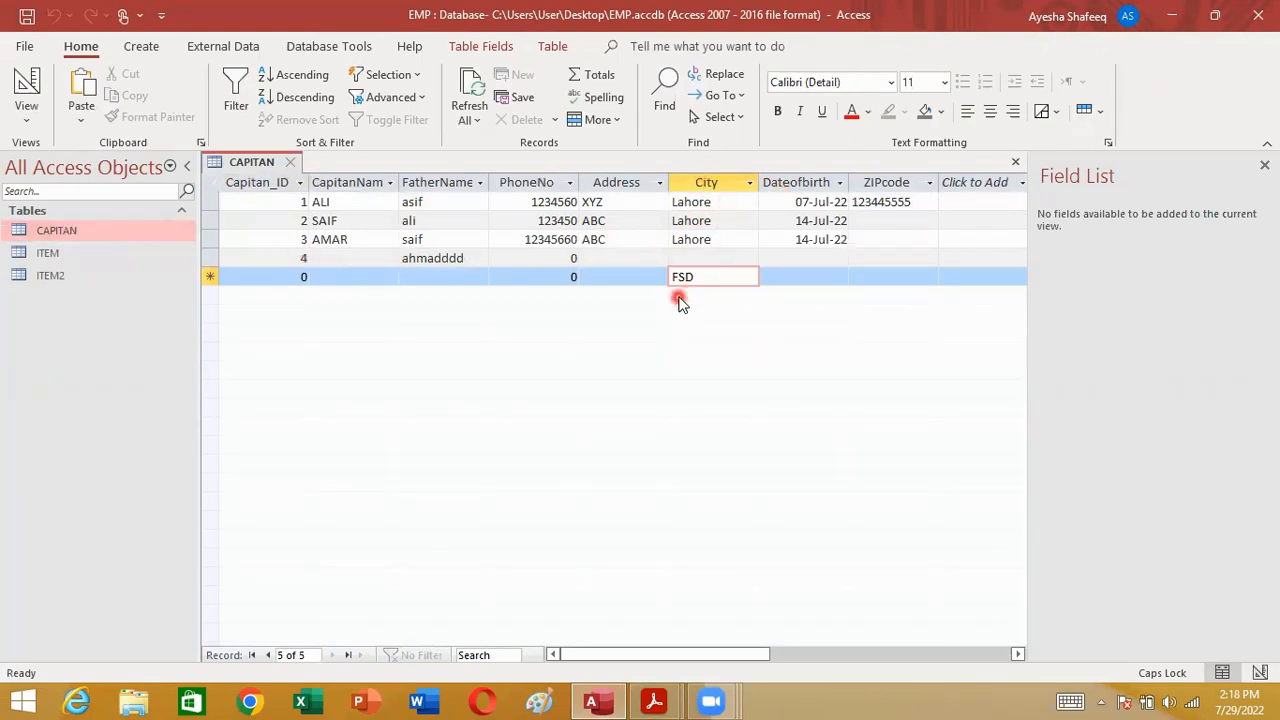
{"action": "right_click", "coordinate": [85, 232]}
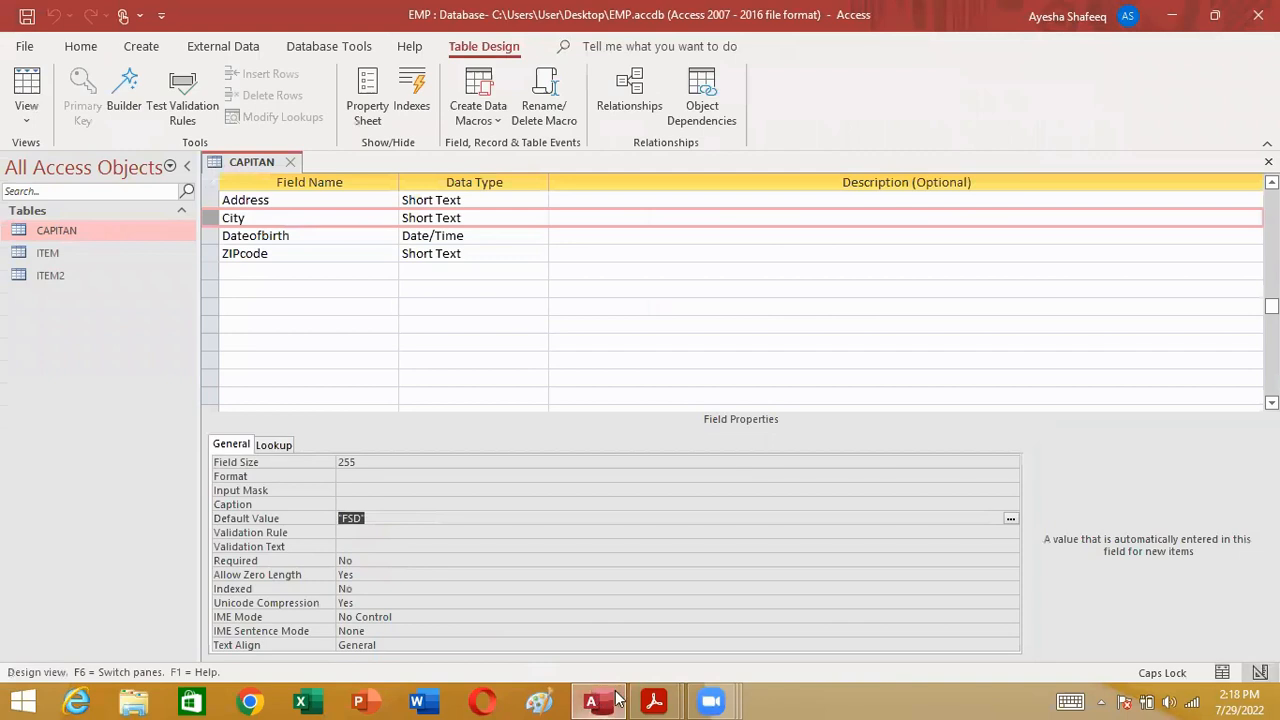
Step: Switch to Acrobat Reader to read the instructions for setting the required property in database.pdf, and return to Access
{"action": "left_click", "coordinate": [652, 700]}
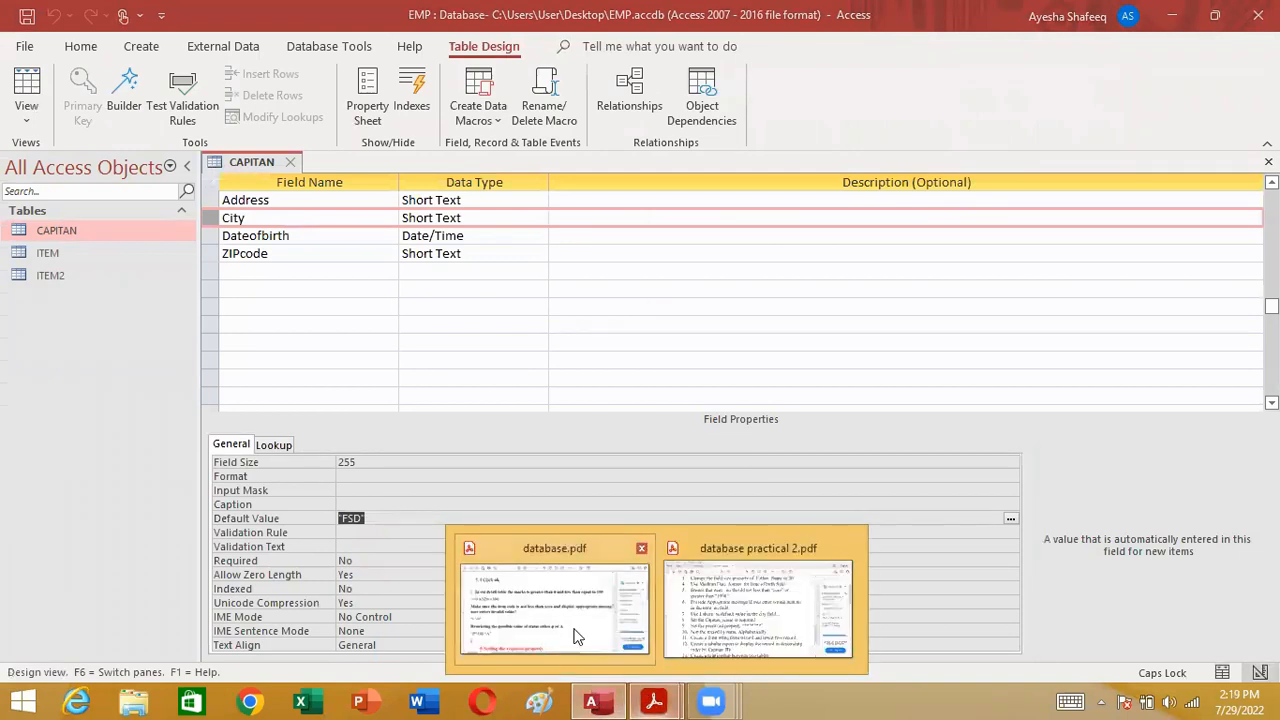
{"action": "left_click", "coordinate": [586, 634]}
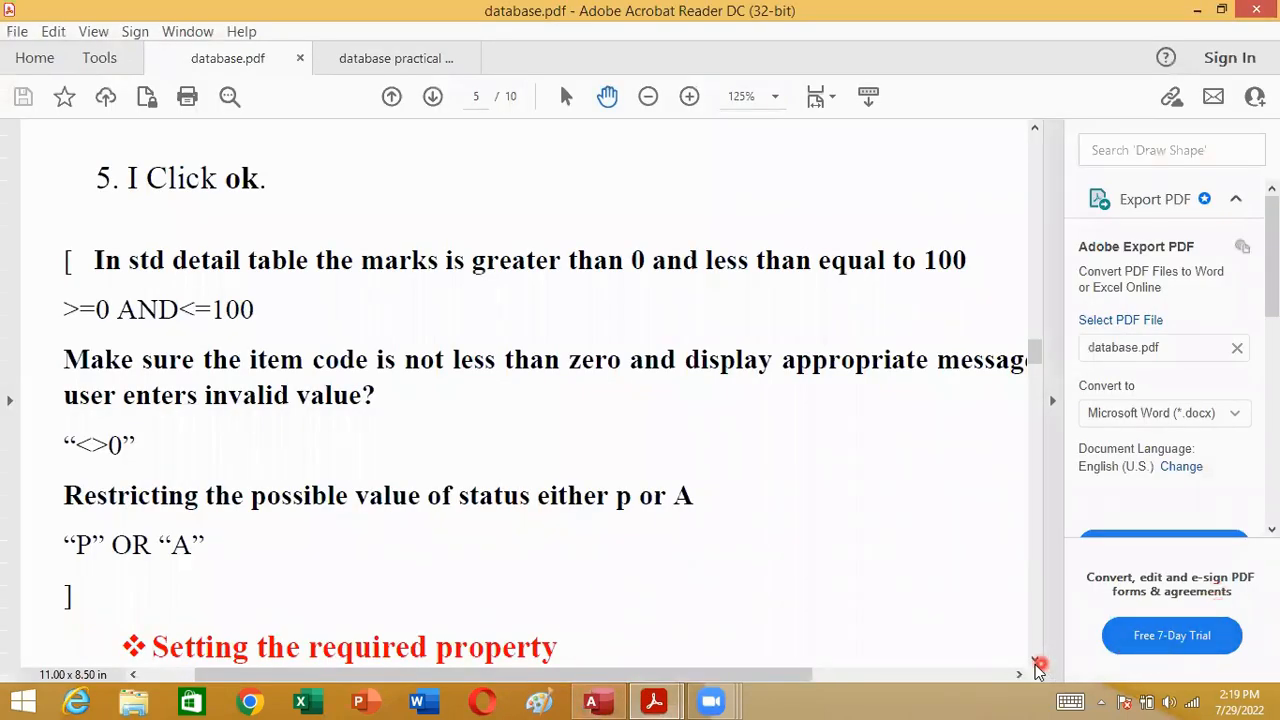
{"action": "scroll", "coordinate": [1035, 665], "scroll_direction": "down", "scroll_amount": 3}
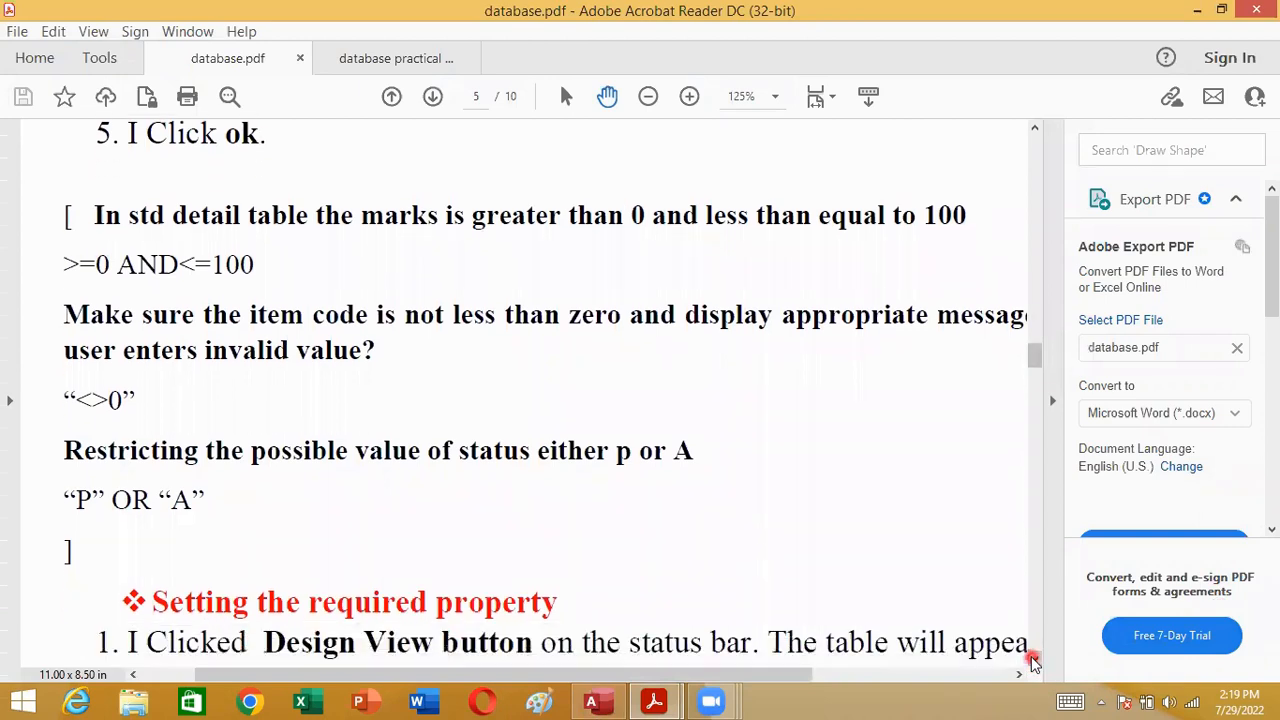
{"action": "scroll", "coordinate": [1035, 662], "scroll_direction": "down", "scroll_amount": 5}
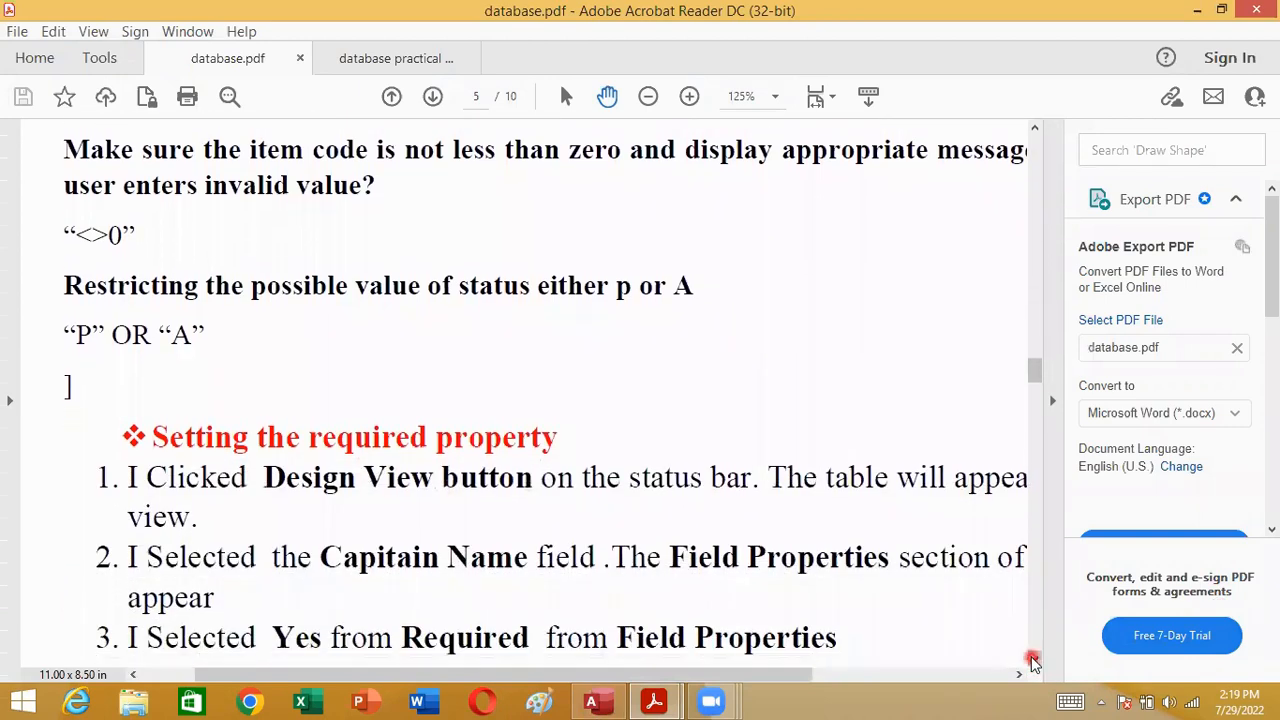
{"action": "scroll", "coordinate": [1035, 662], "scroll_direction": "down", "scroll_amount": 10}
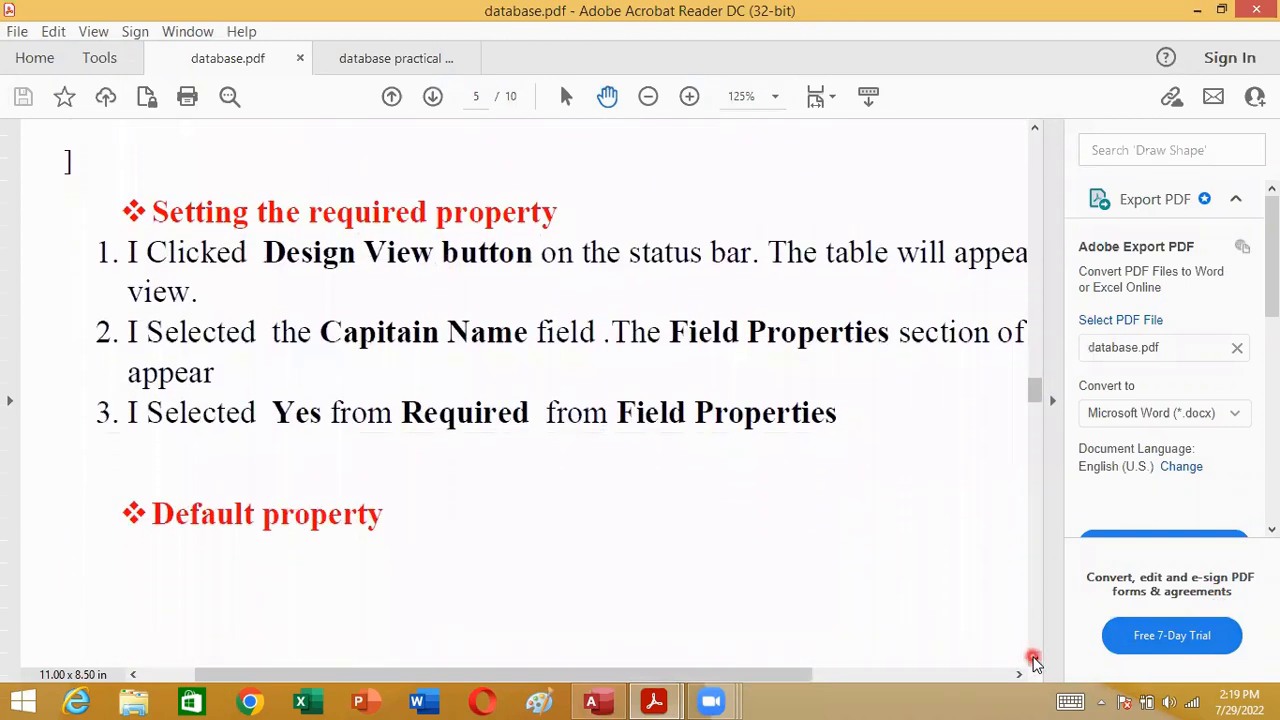
{"action": "scroll", "coordinate": [1035, 662], "scroll_direction": "down", "scroll_amount": 1}
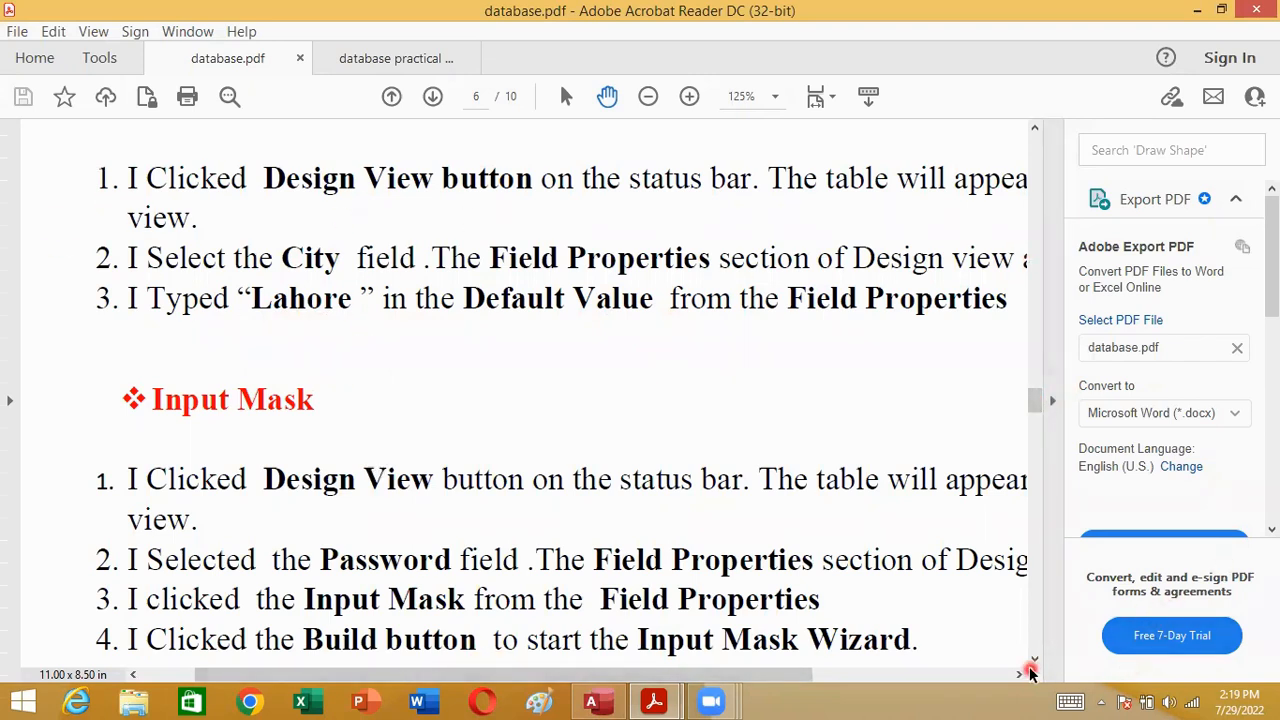
{"action": "left_click_drag", "start_coordinate": [1034, 403], "coordinate": [1032, 378]}
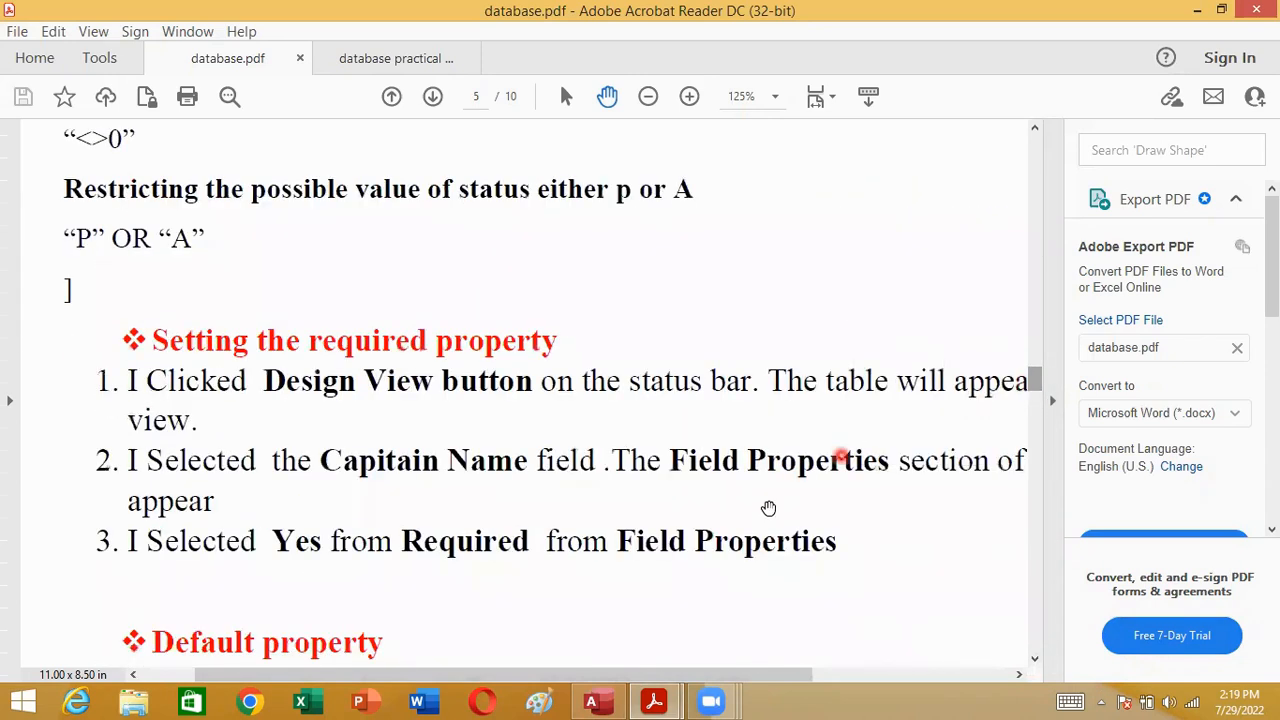
{"action": "left_click", "coordinate": [751, 586]}
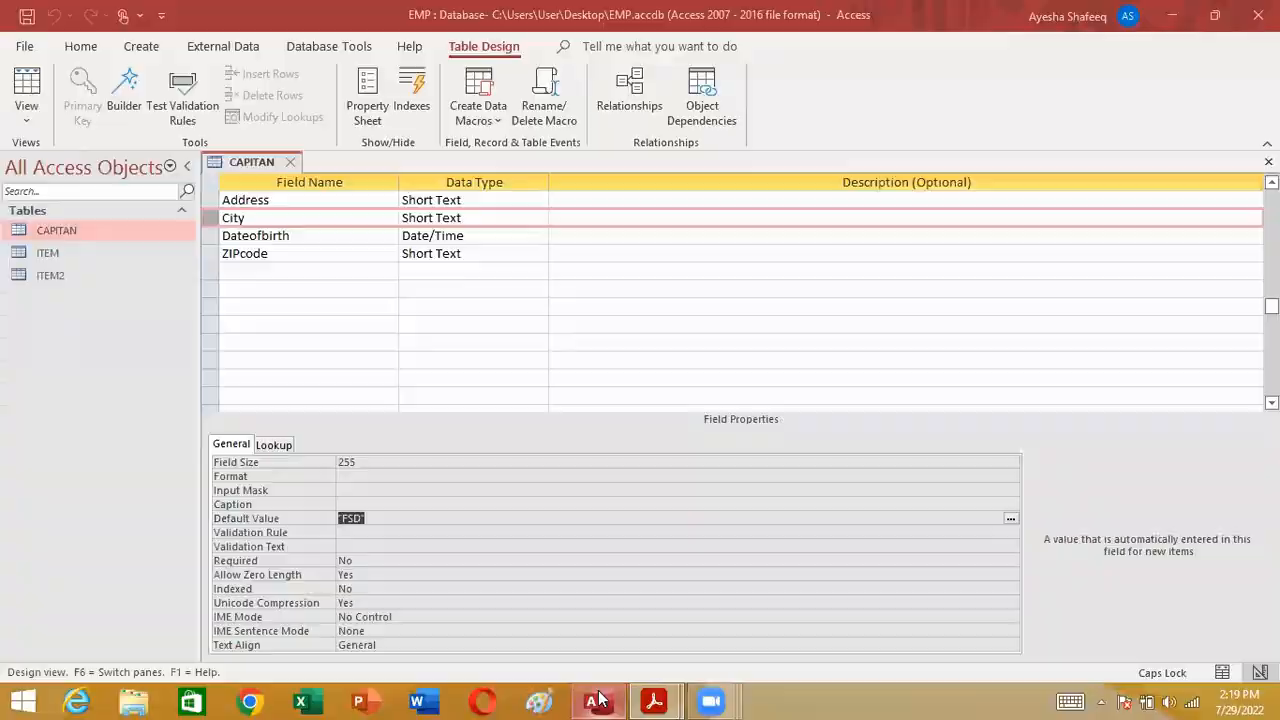
{"action": "left_click", "coordinate": [591, 701]}
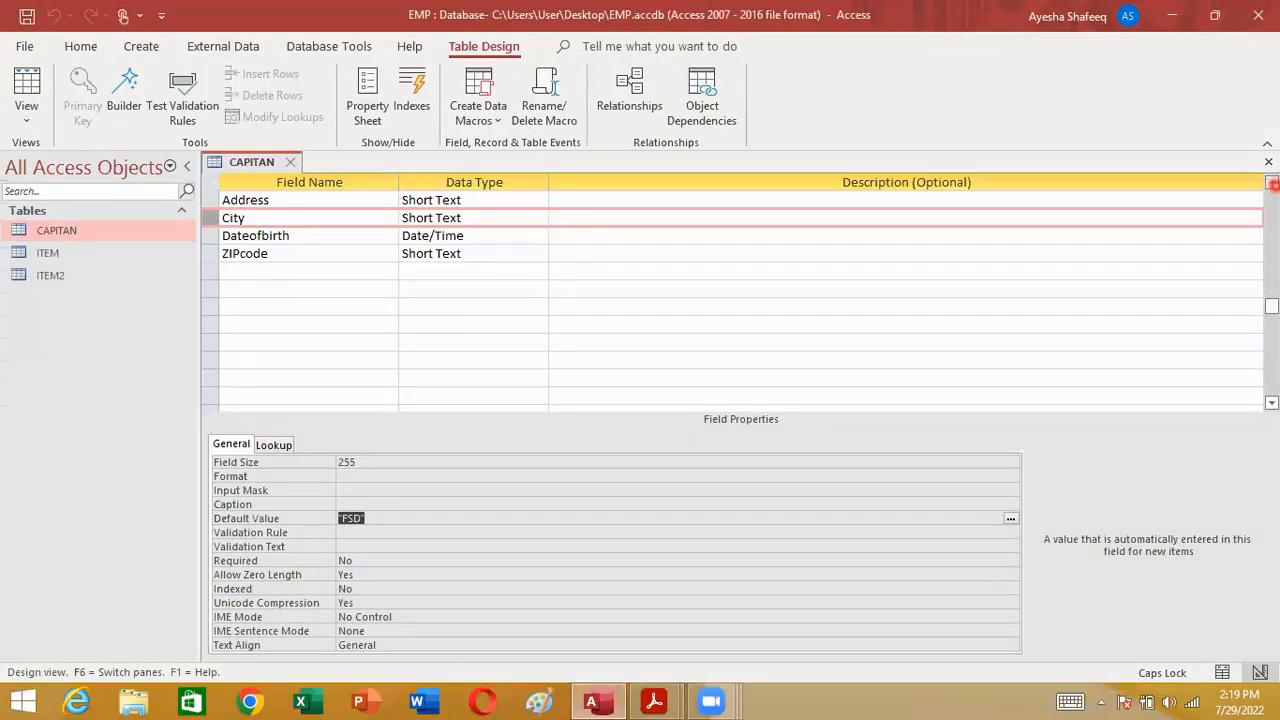
Step: Set the CapitanName field's Required property to Yes in the CAPITAN table
{"action": "left_click", "coordinate": [1272, 184]}
{"action": "left_click", "coordinate": [1272, 184]}
{"action": "left_click", "coordinate": [1272, 184]}
{"action": "left_click", "coordinate": [1272, 184]}
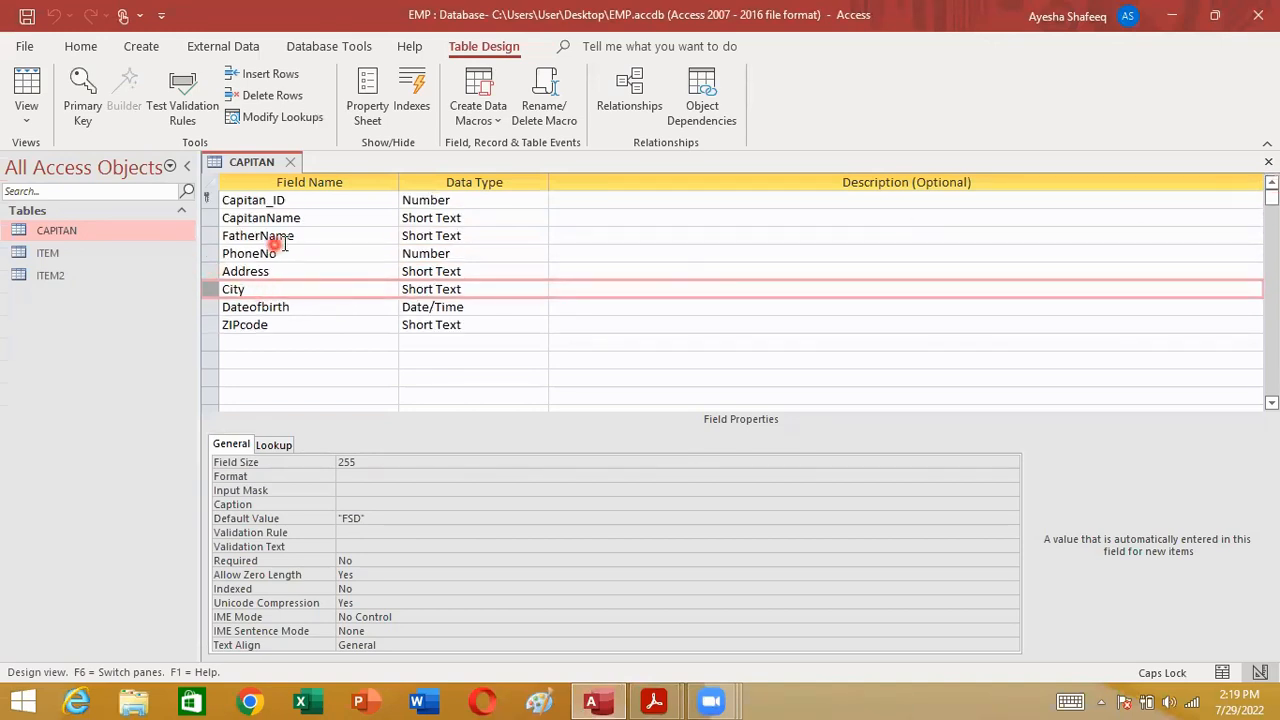
{"action": "left_click", "coordinate": [213, 218]}
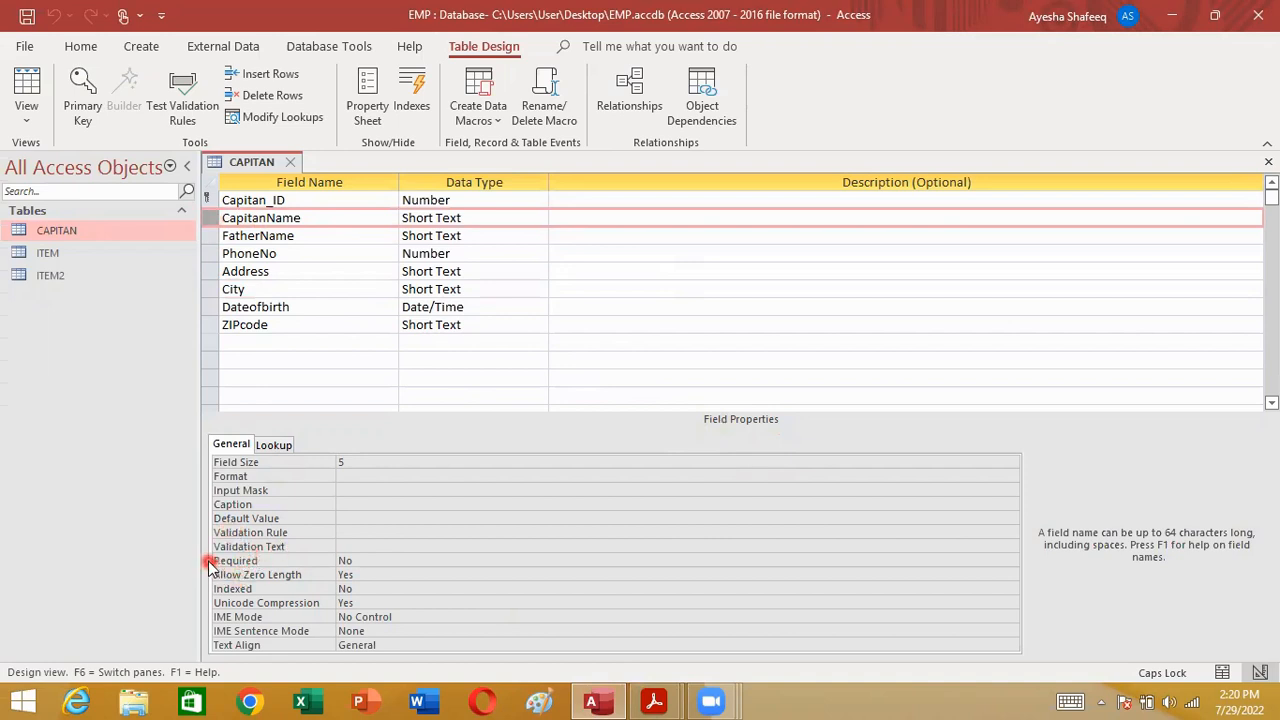
{"action": "left_click", "coordinate": [368, 560]}
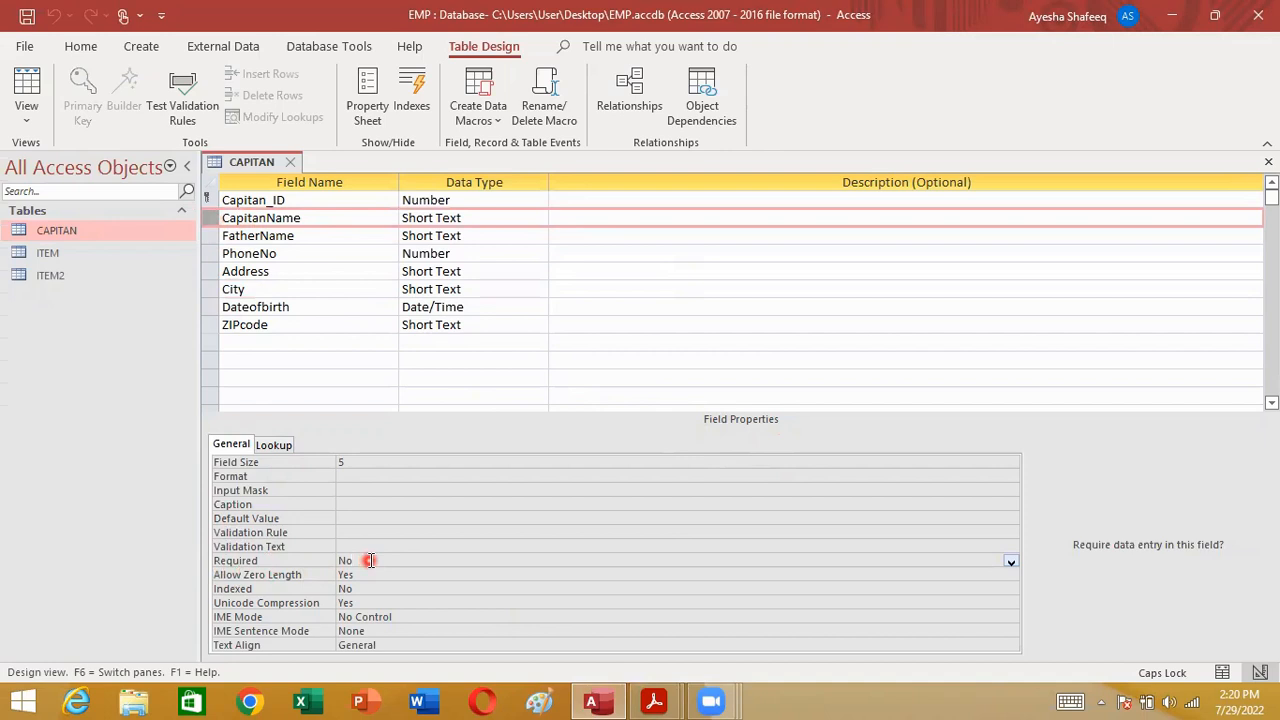
{"action": "left_click", "coordinate": [1013, 564]}
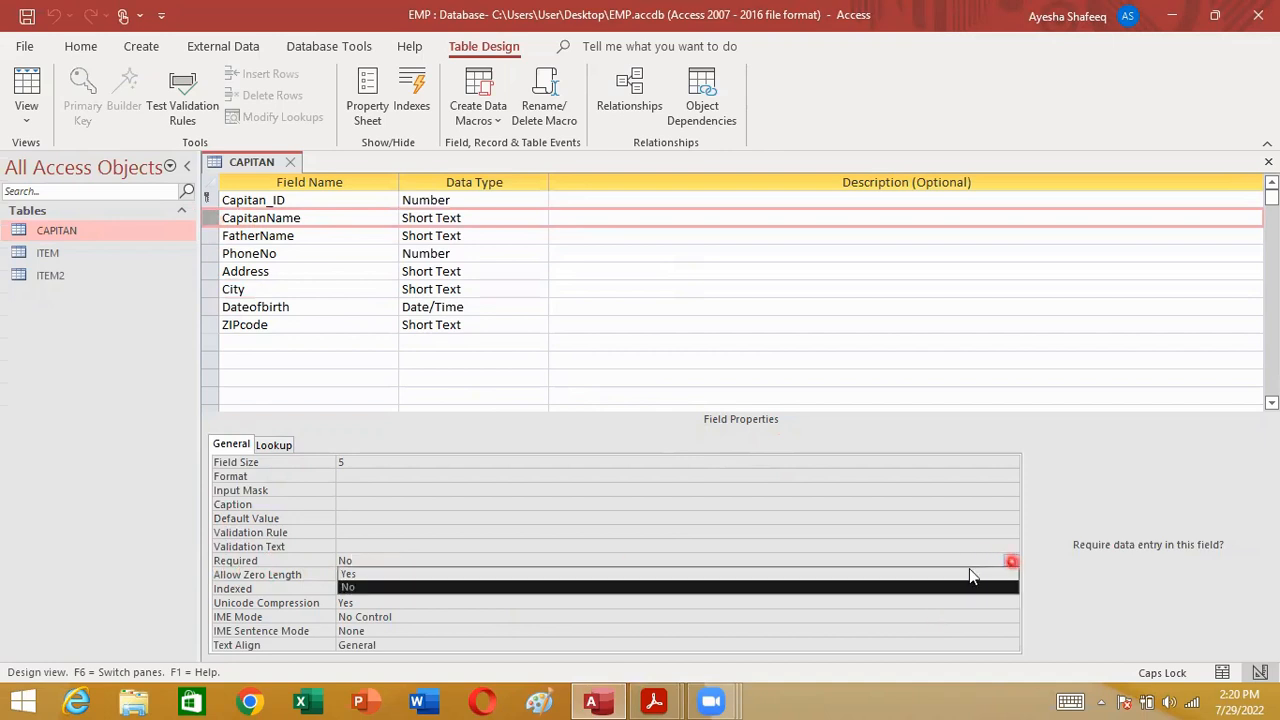
{"action": "left_click", "coordinate": [651, 575]}
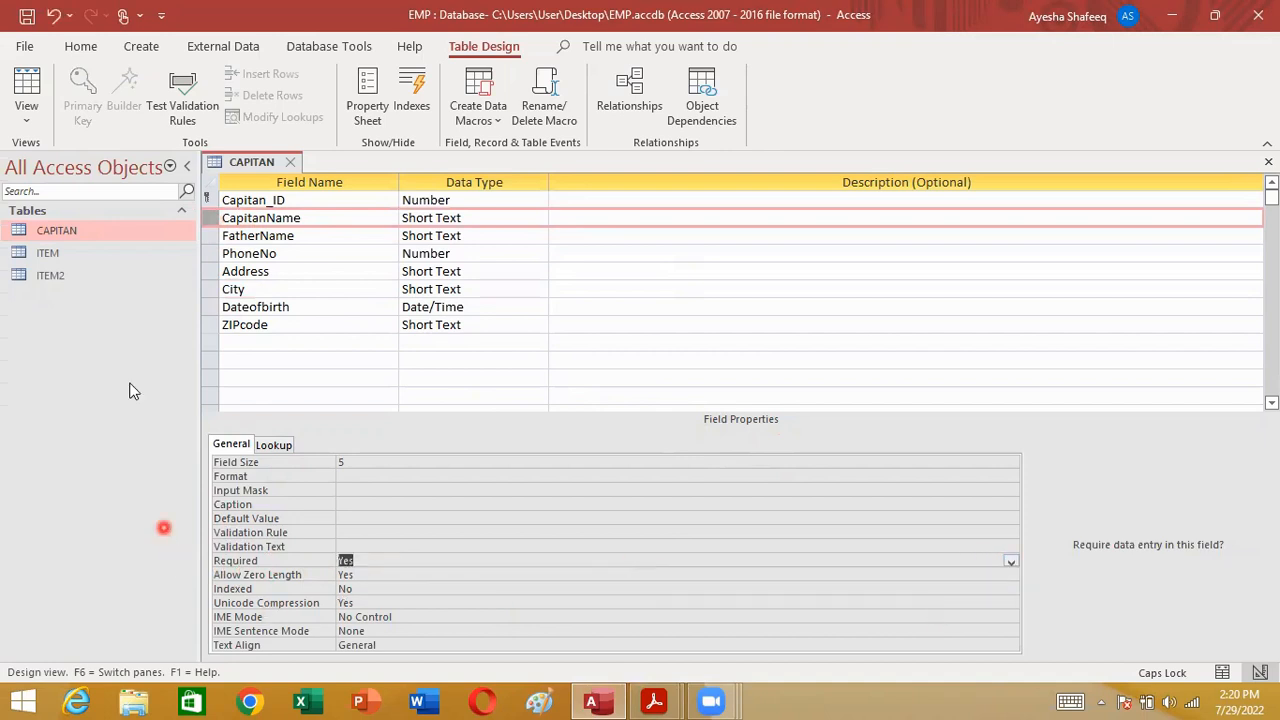
Step: Save the CAPITAN design, testing the existing data against the new rules and keeping the new Required setting
{"action": "left_click", "coordinate": [27, 17]}
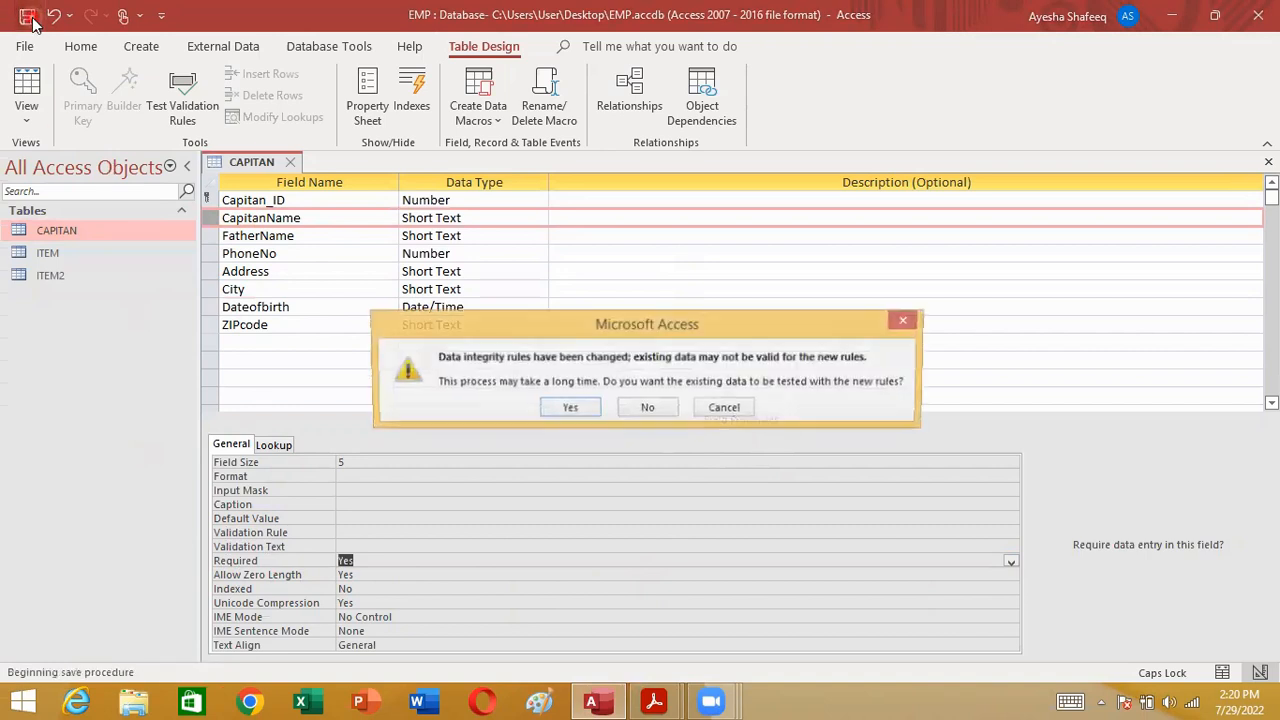
{"action": "left_click", "coordinate": [568, 408]}
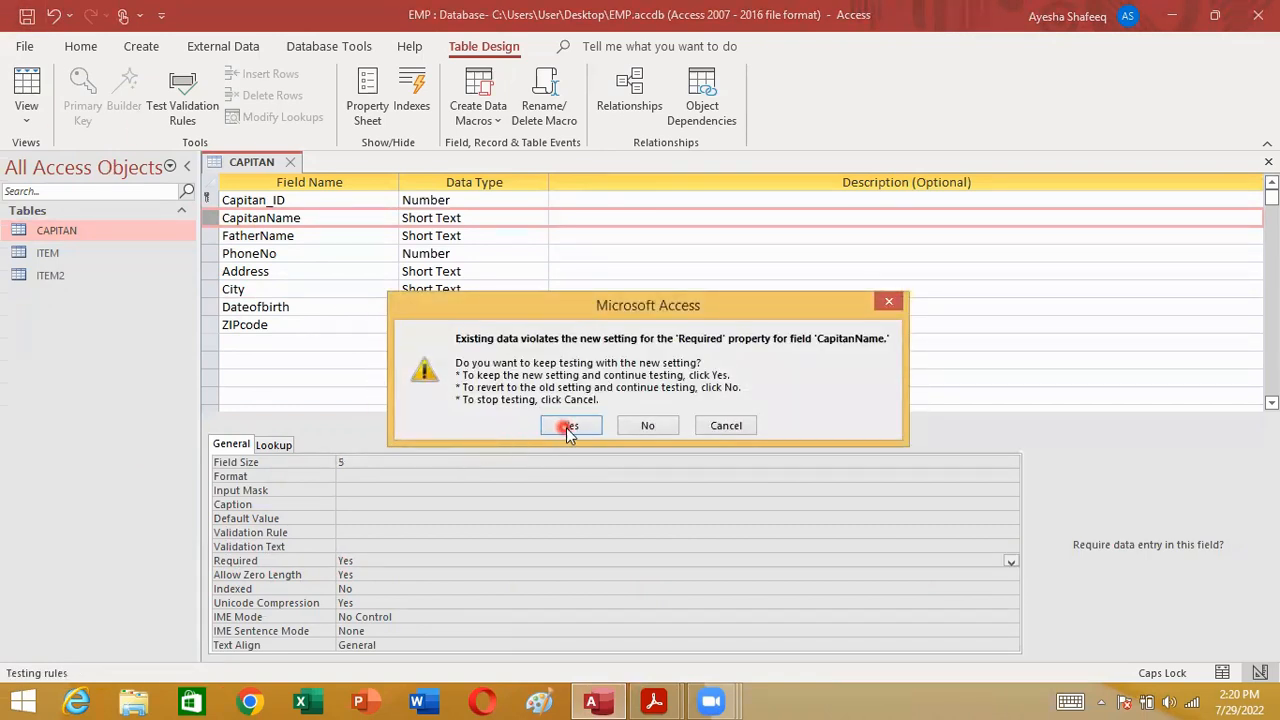
{"action": "left_click", "coordinate": [567, 428]}
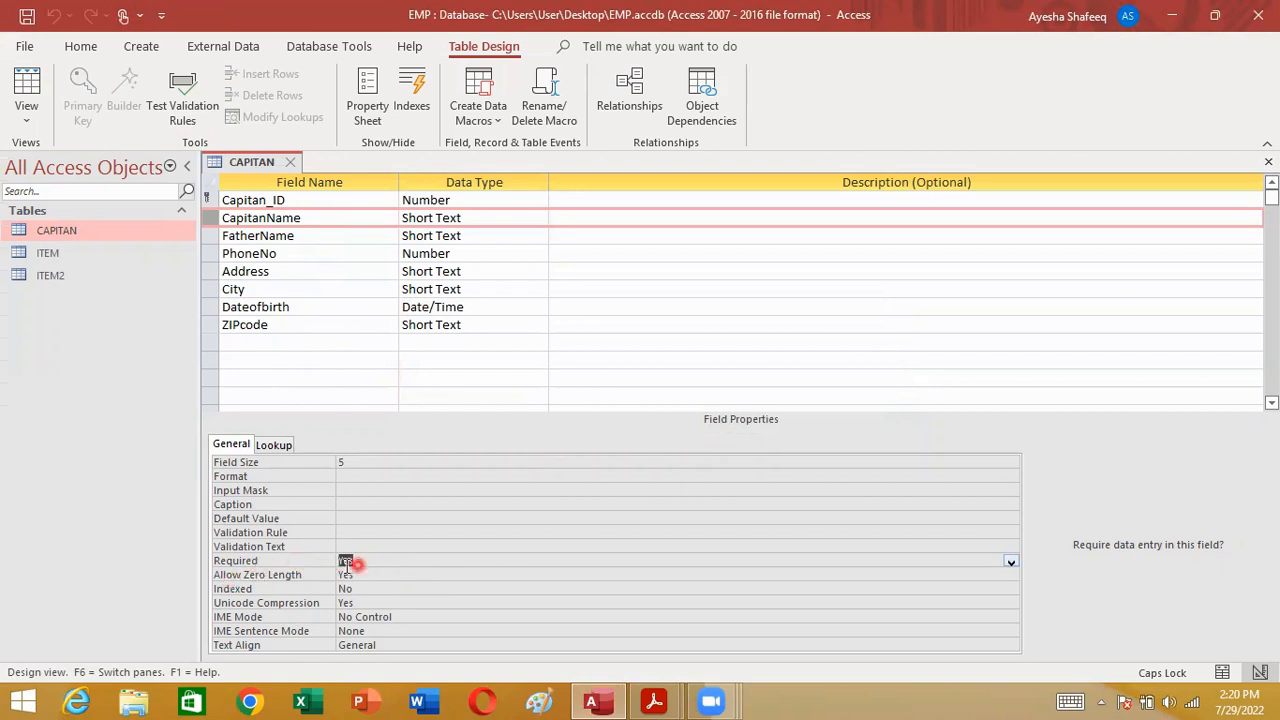
Step: Switch to Acrobat Reader to read the required property instructions in database.pdf and the tasks in database practical 2.pdf, and return to Access
{"action": "mouse_move", "coordinate": [654, 700]}
{"action": "left_click", "coordinate": [592, 605]}
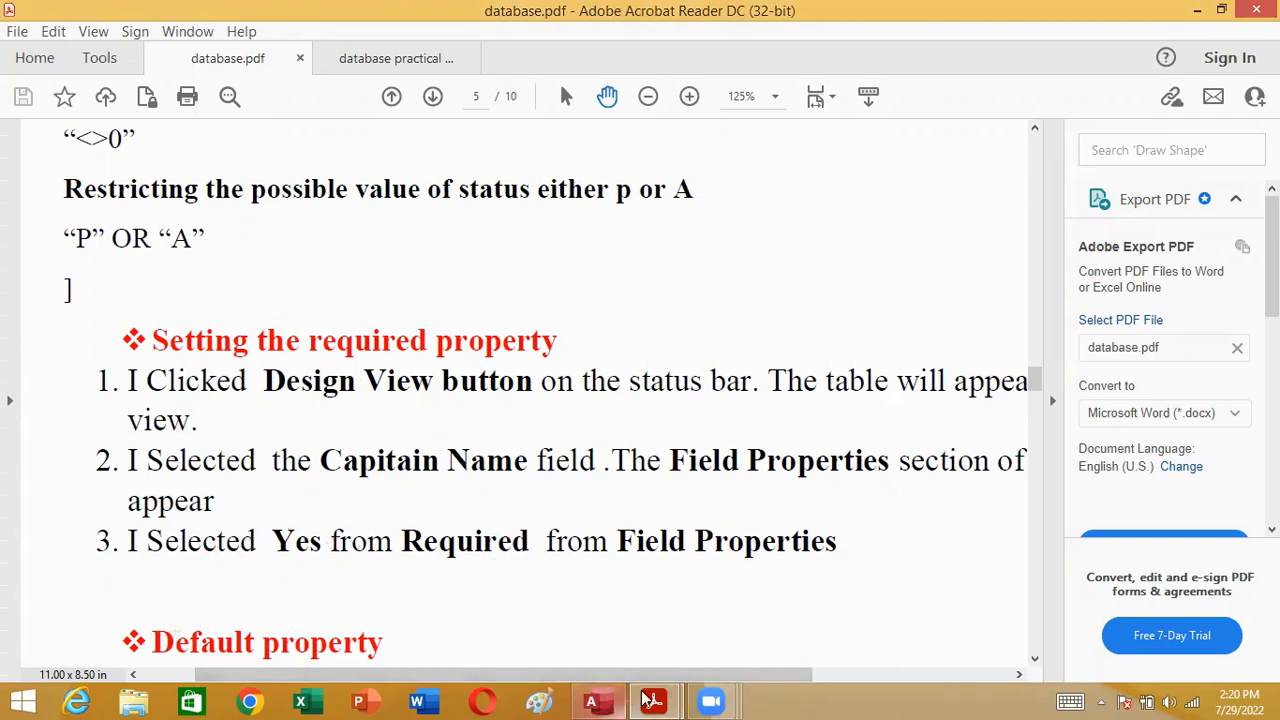
{"action": "mouse_move", "coordinate": [654, 702]}
{"action": "left_click", "coordinate": [760, 605]}
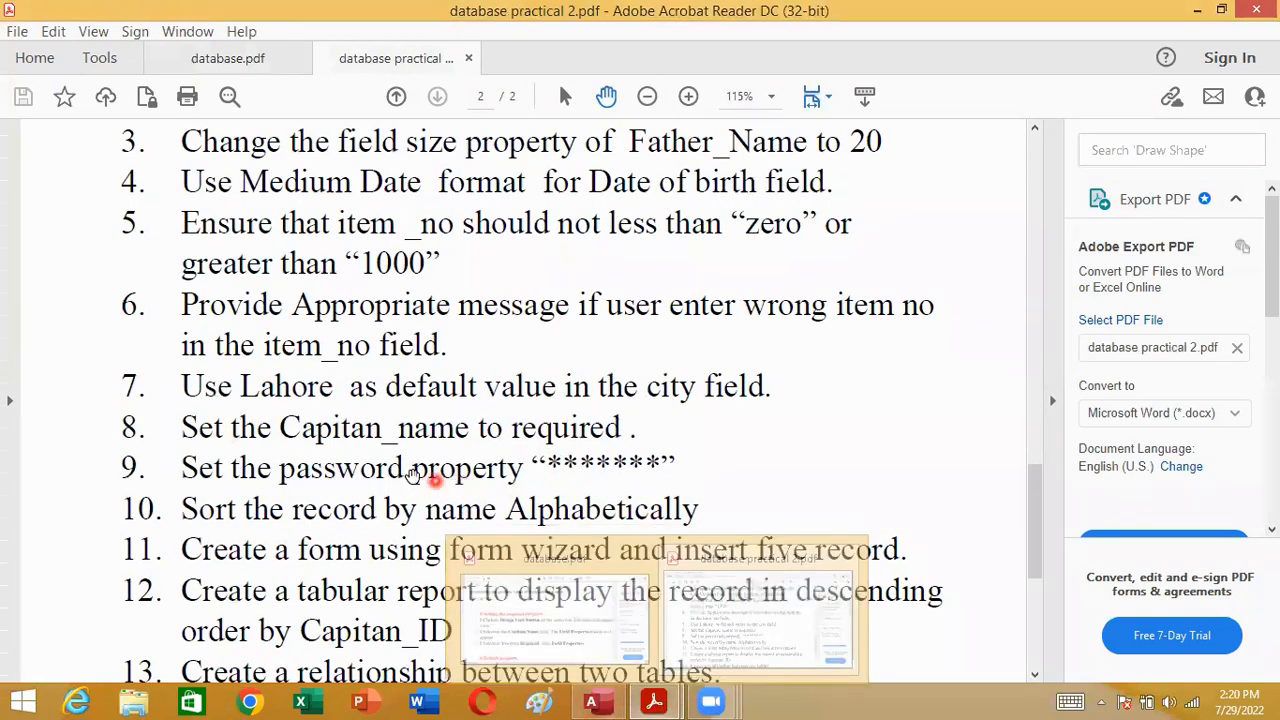
{"action": "left_click", "coordinate": [655, 700]}
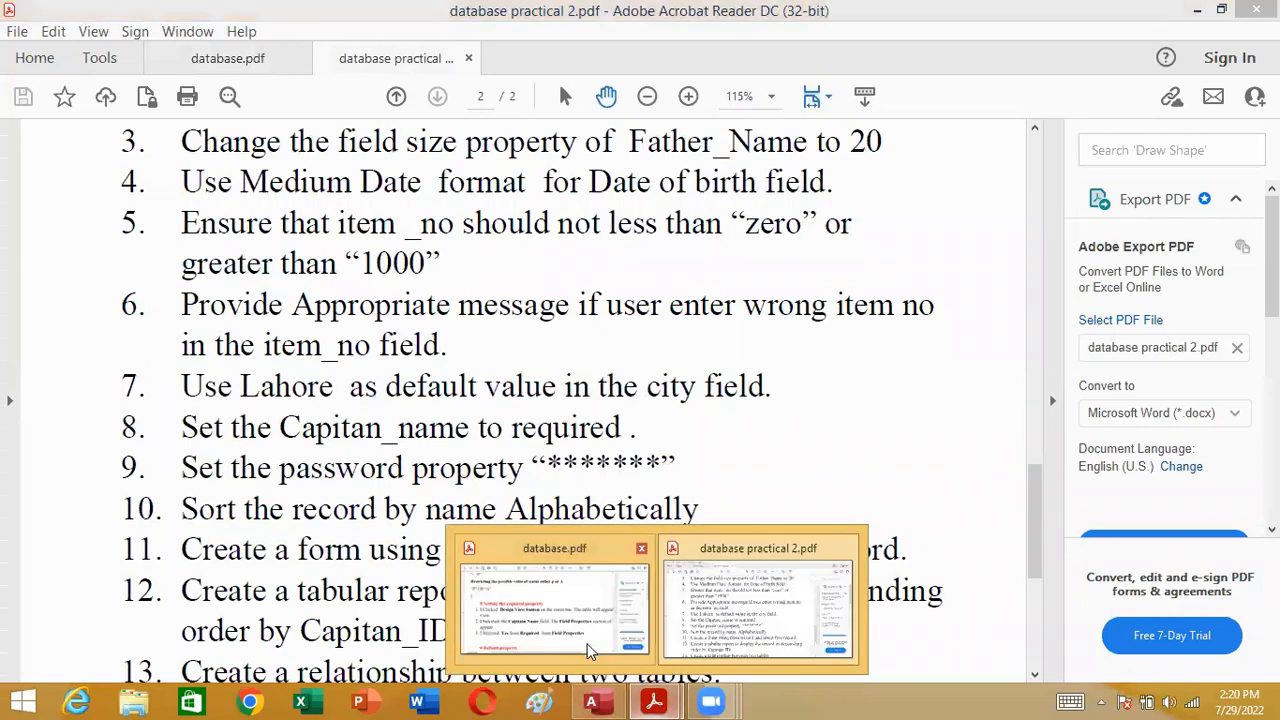
{"action": "left_click", "coordinate": [591, 700]}
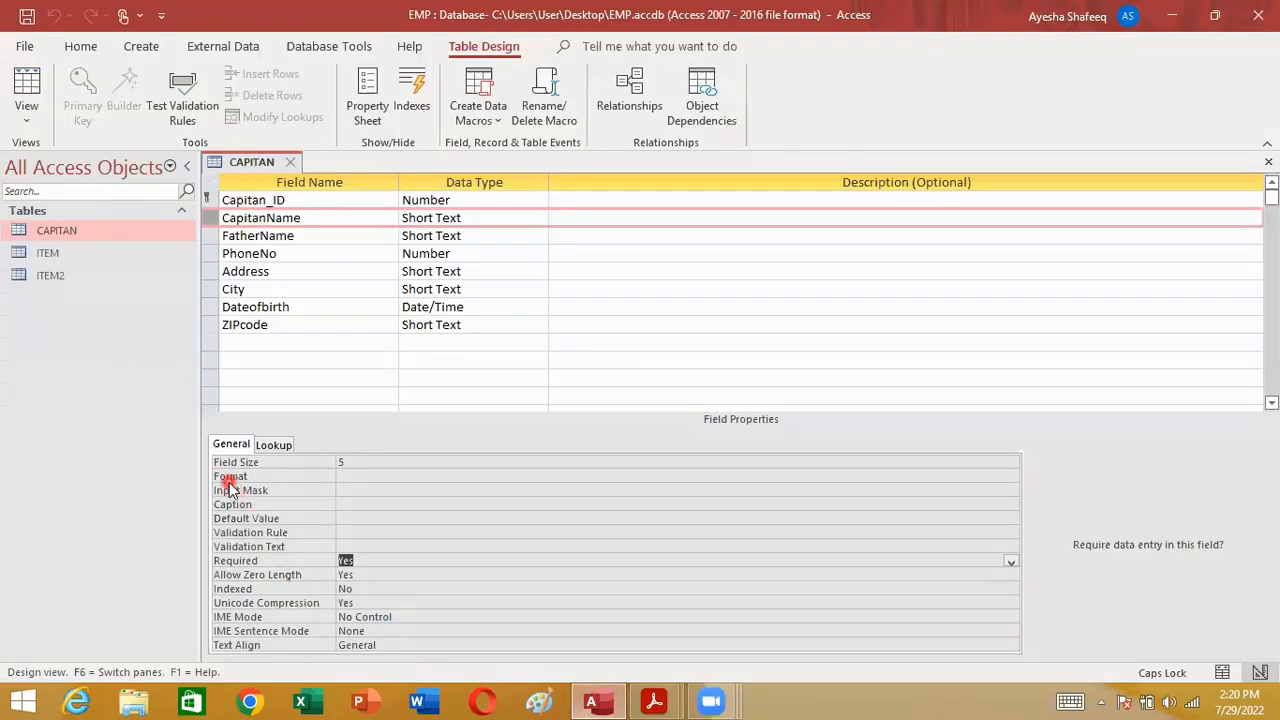
Step: Open the ITEM table's records to look for the Password field, and close the table
{"action": "left_click", "coordinate": [354, 490]}
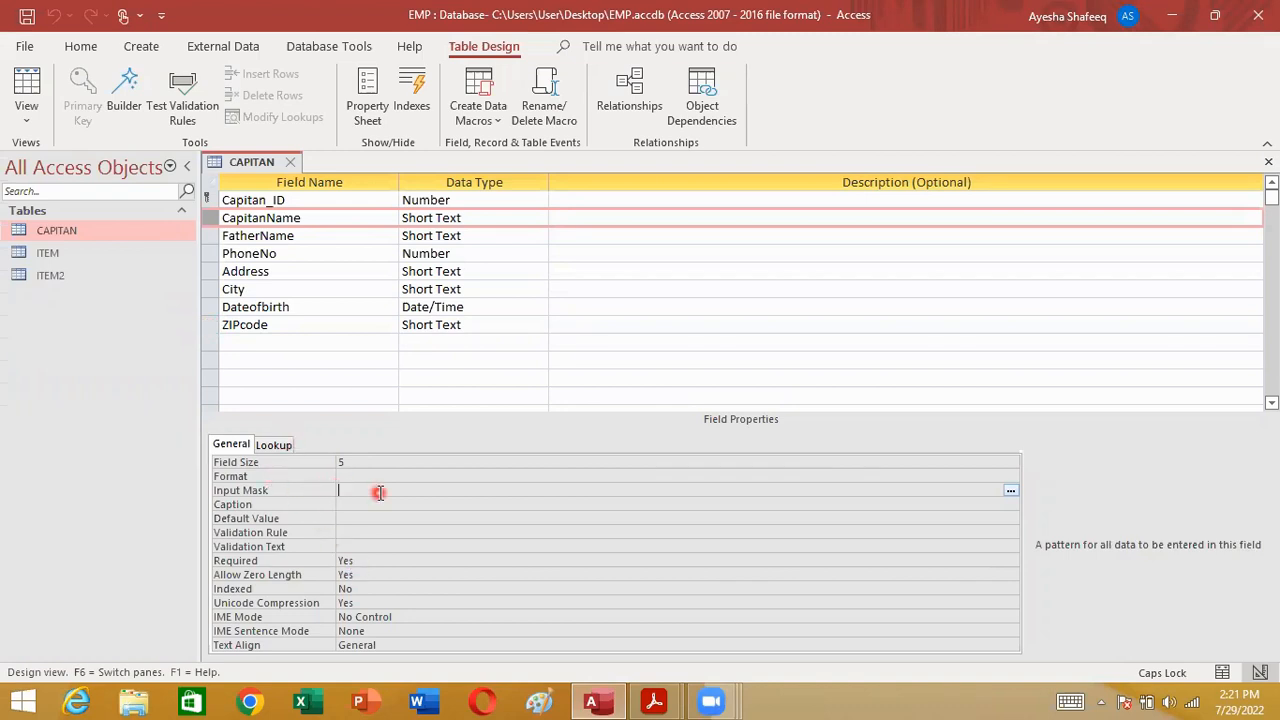
{"action": "left_click", "coordinate": [52, 255]}
{"action": "right_click", "coordinate": [52, 255]}
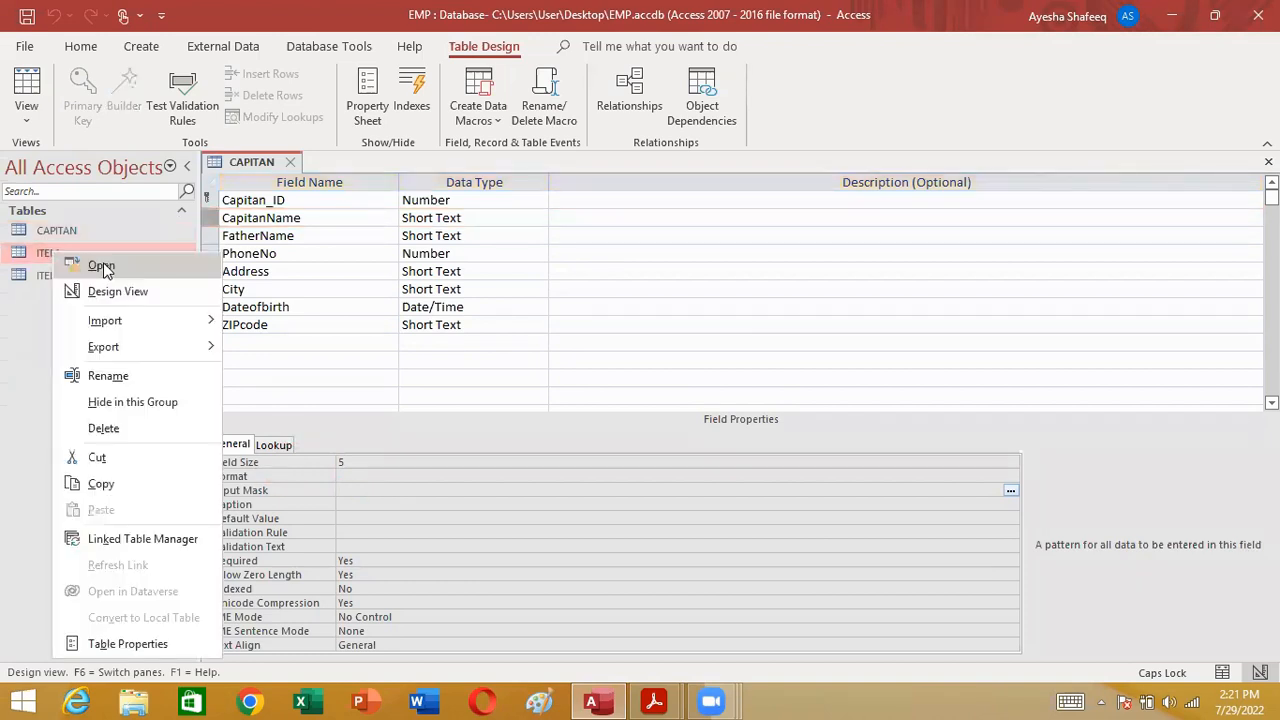
{"action": "left_click", "coordinate": [103, 262]}
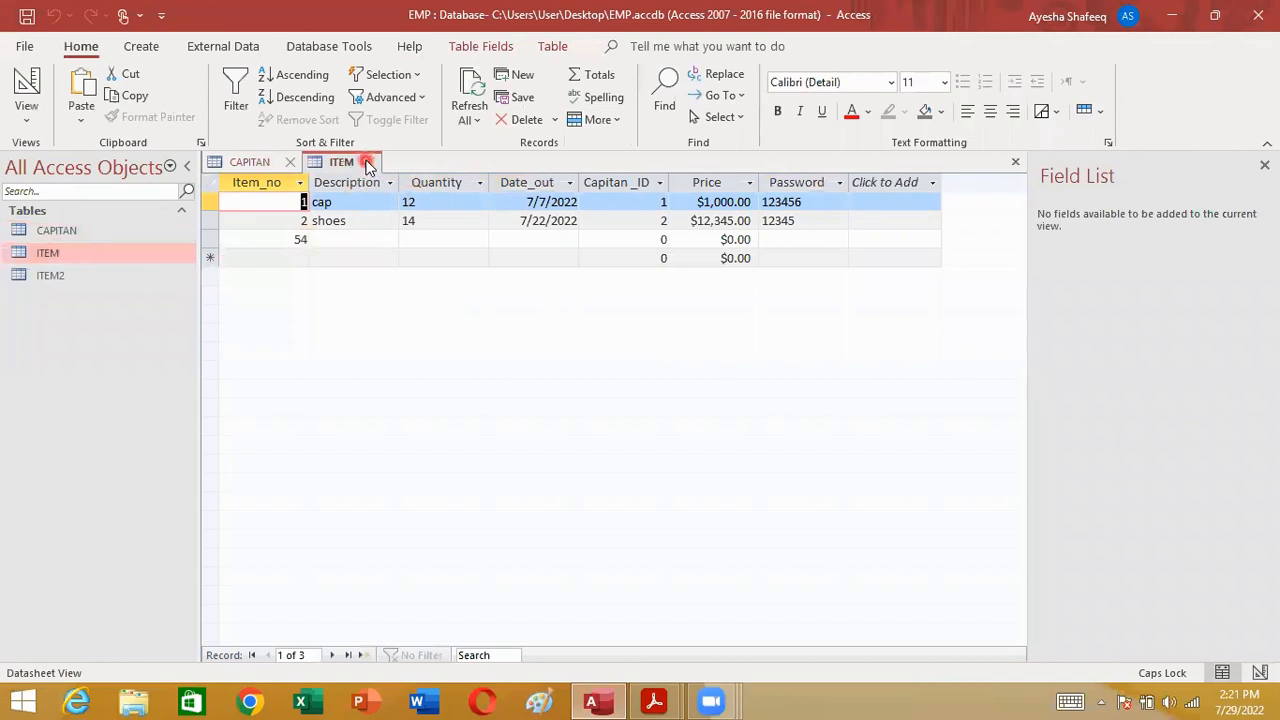
{"action": "left_click", "coordinate": [369, 162]}
Step: Open ITEM in Design View and apply the Password input mask to its Password field with the Input Mask Wizard
{"action": "right_click", "coordinate": [56, 258]}
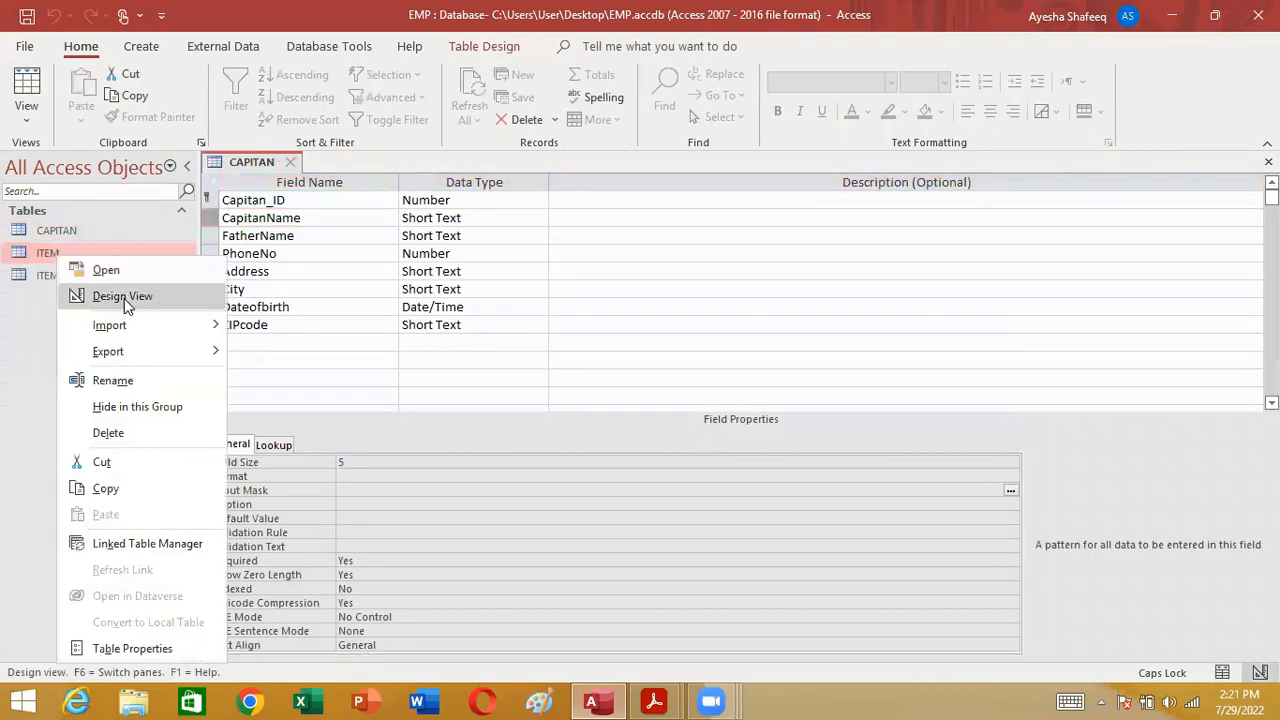
{"action": "left_click", "coordinate": [120, 300]}
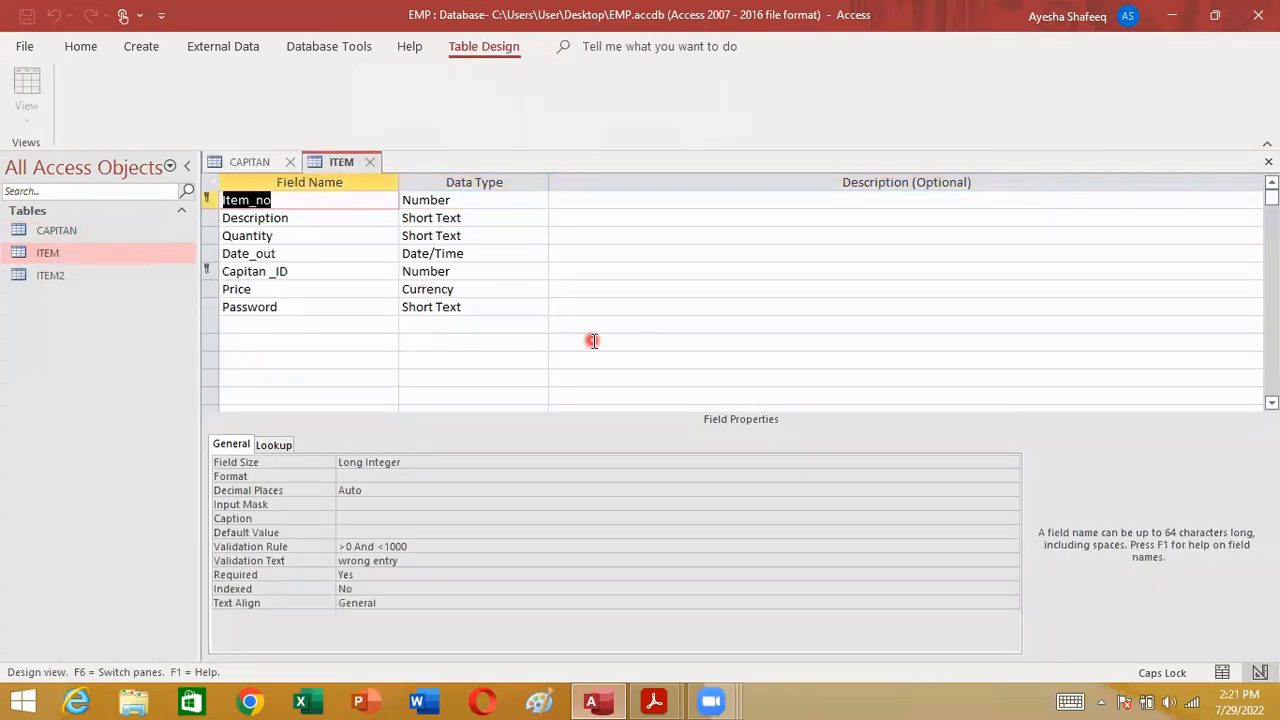
{"action": "left_click", "coordinate": [203, 306]}
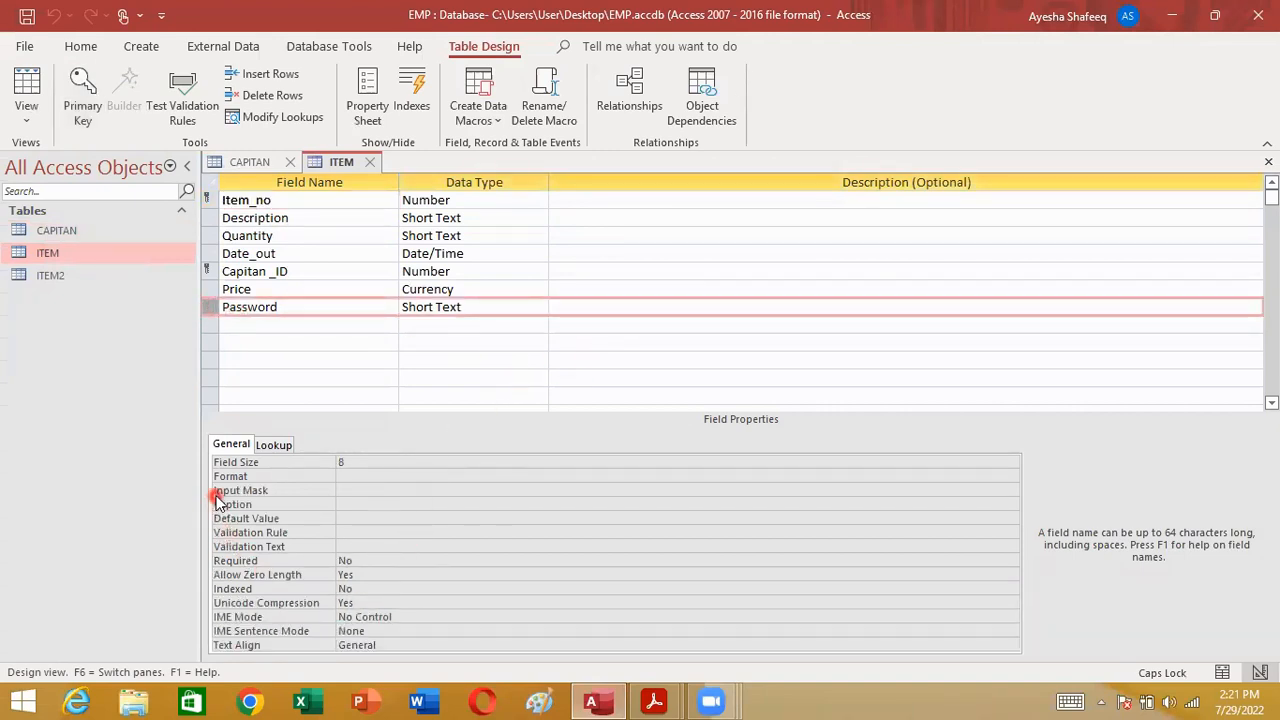
{"action": "left_click", "coordinate": [332, 492]}
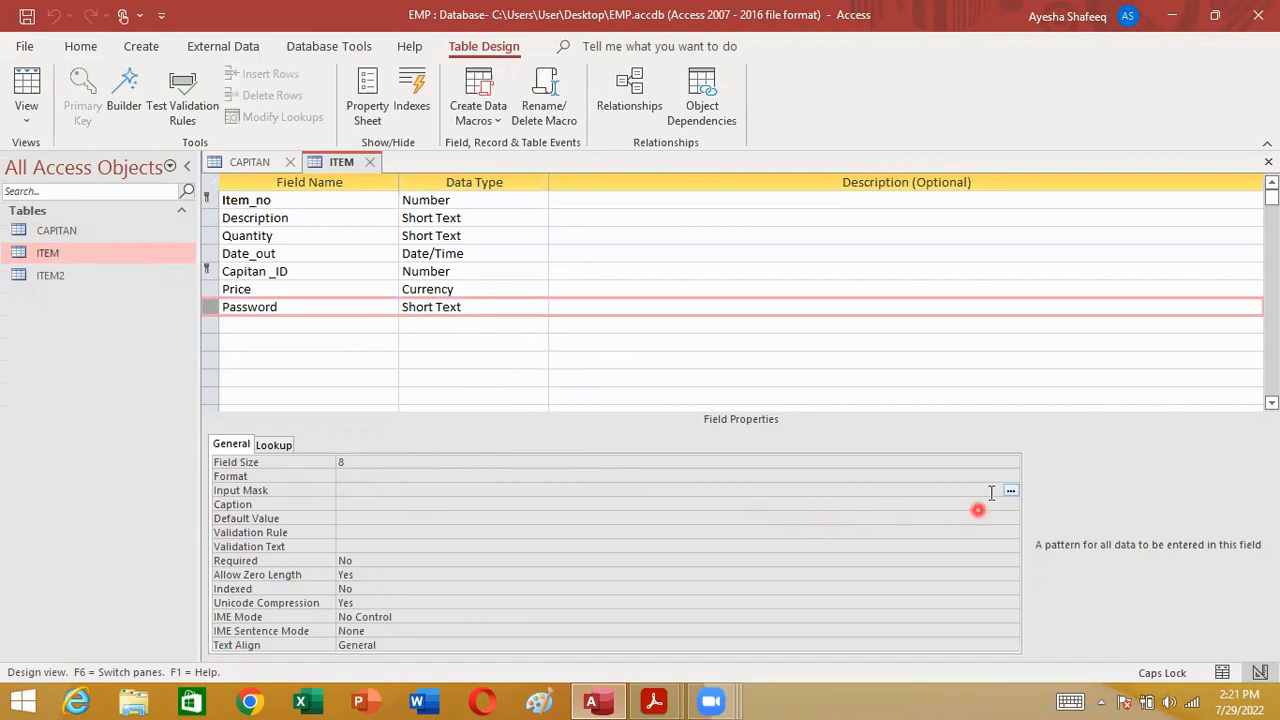
{"action": "left_click", "coordinate": [1011, 492]}
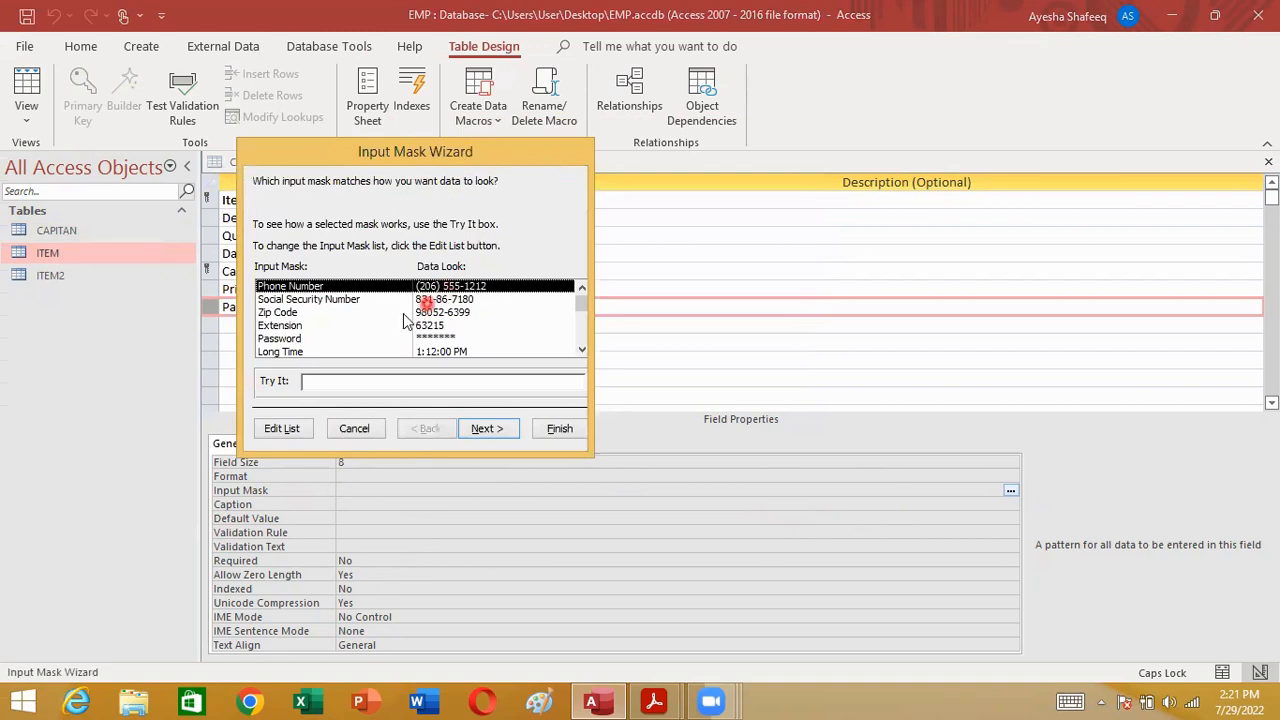
{"action": "left_click", "coordinate": [268, 339]}
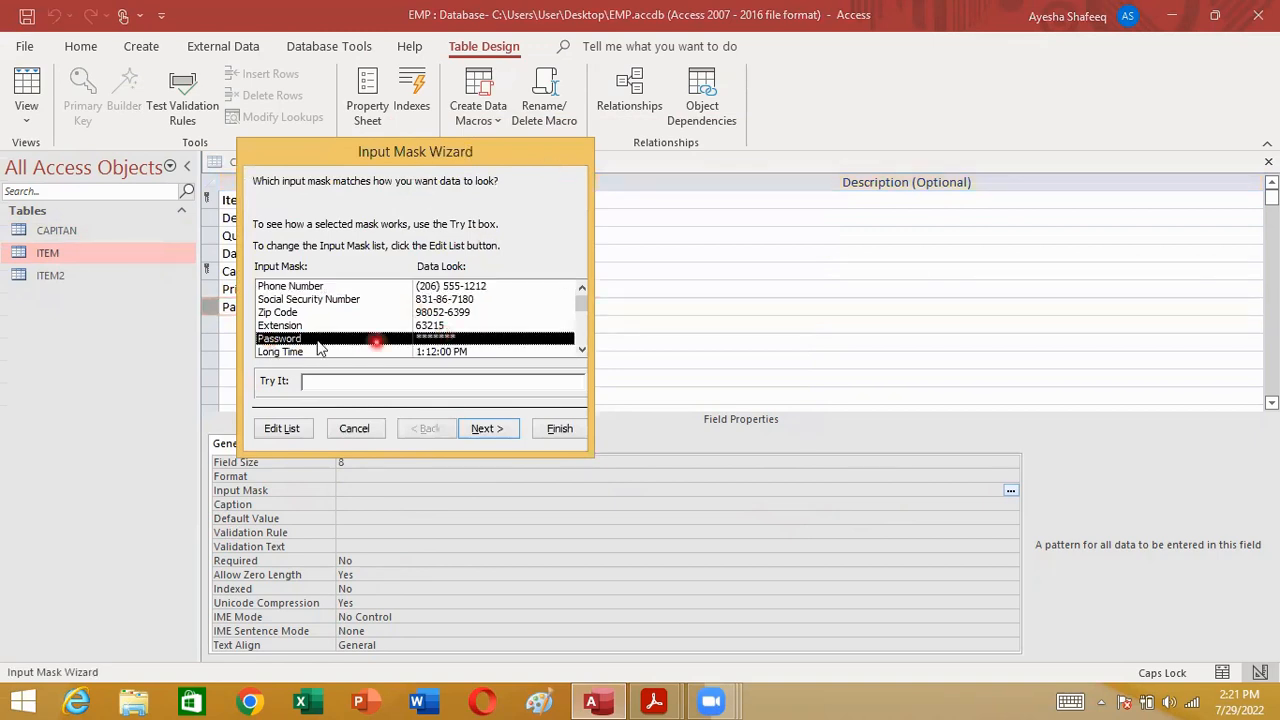
{"action": "left_click", "coordinate": [560, 431]}
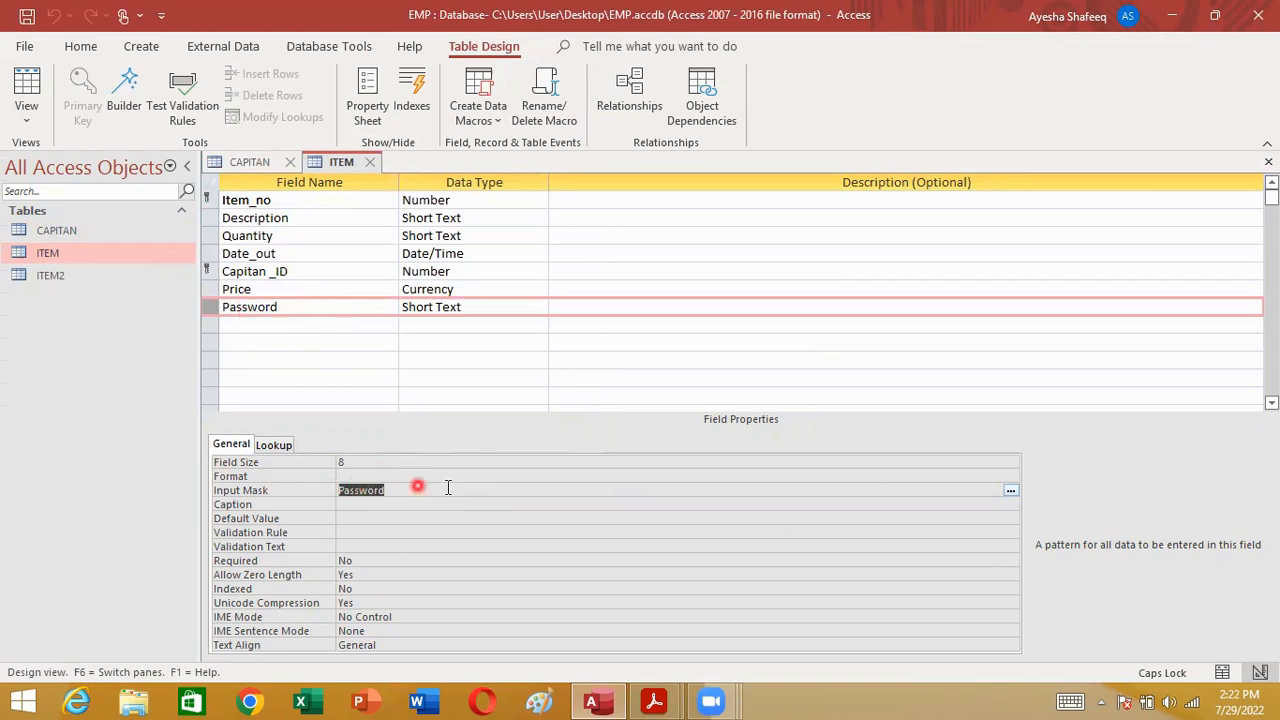
Step: Return to the CAPITAN design and apply the Zip Code input mask to the ZIPcode field with the Input Mask Wizard
{"action": "left_click", "coordinate": [58, 232]}
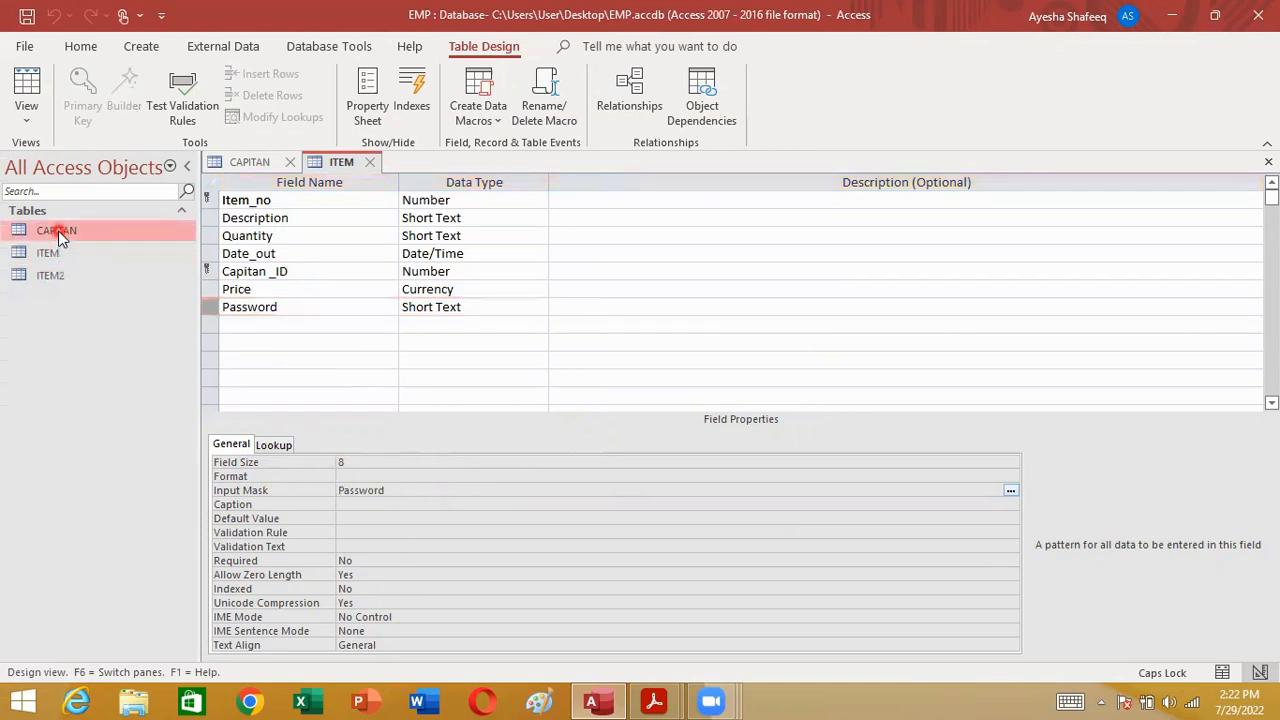
{"action": "right_click", "coordinate": [58, 230]}
{"action": "left_click", "coordinate": [126, 271]}
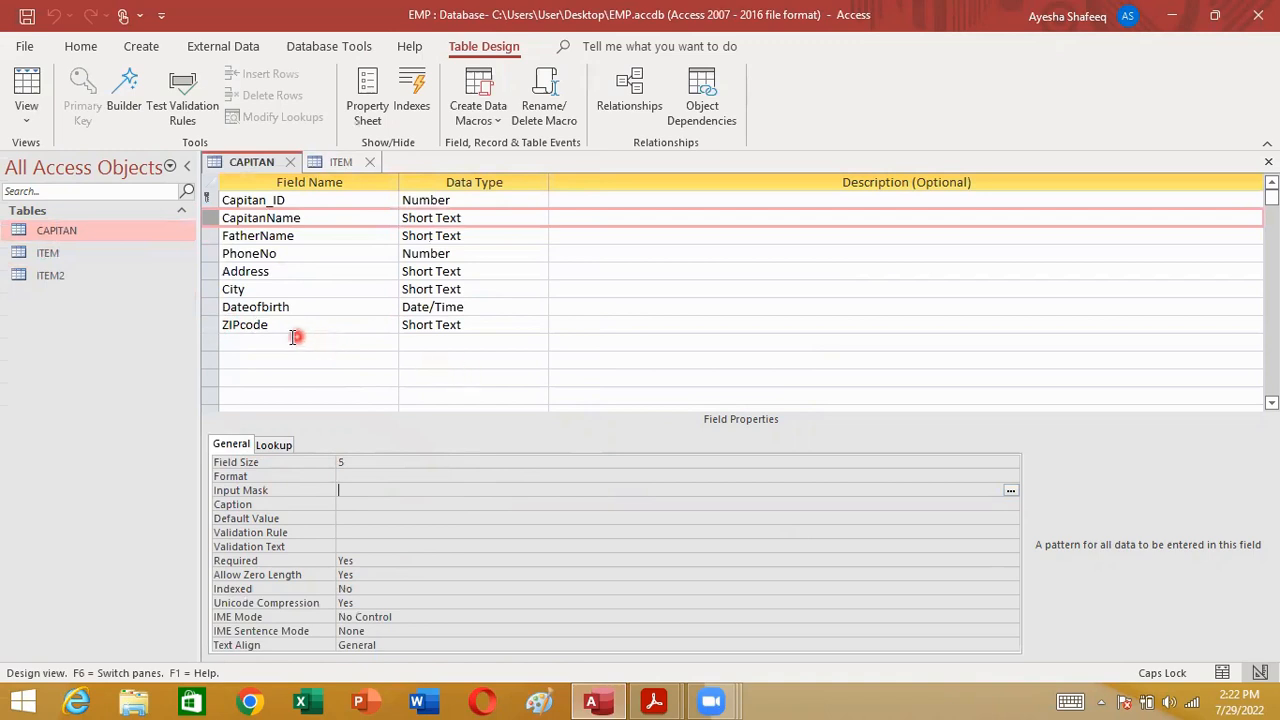
{"action": "left_click", "coordinate": [212, 325]}
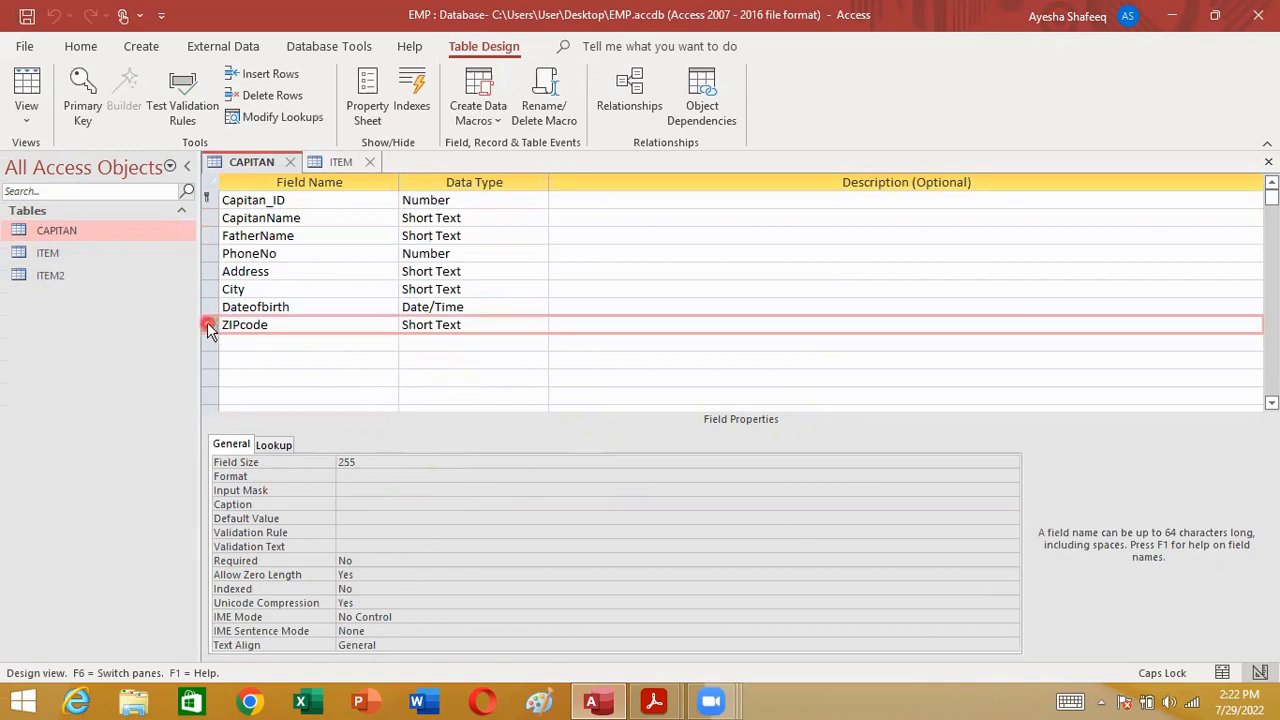
{"action": "left_click", "coordinate": [309, 323]}
{"action": "left_click", "coordinate": [378, 490]}
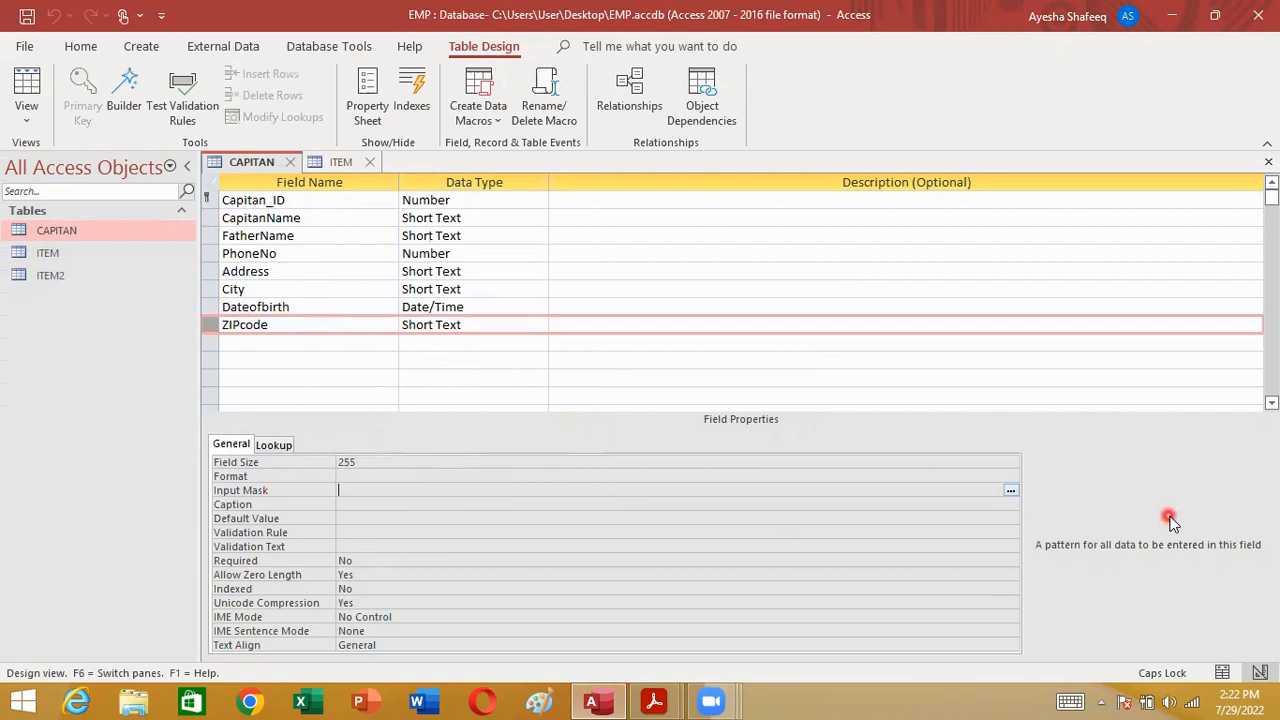
{"action": "left_click", "coordinate": [1013, 490]}
{"action": "left_click", "coordinate": [618, 266]}
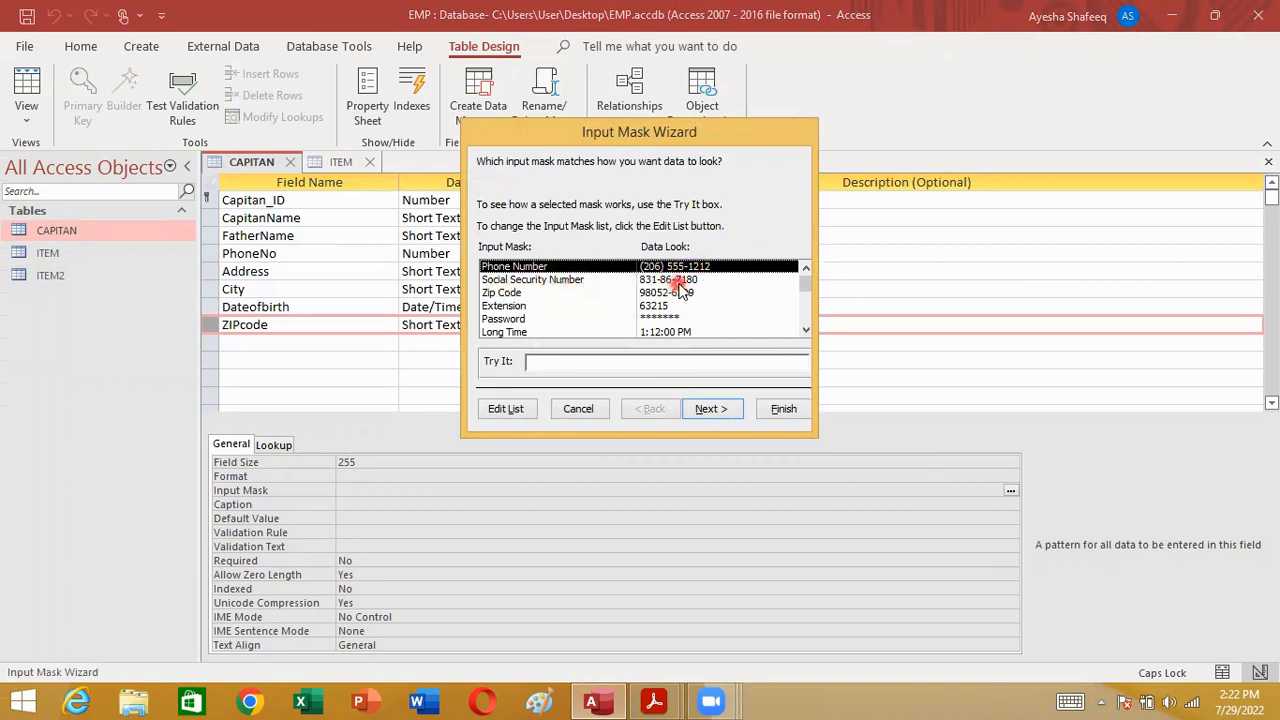
{"action": "left_click", "coordinate": [512, 294]}
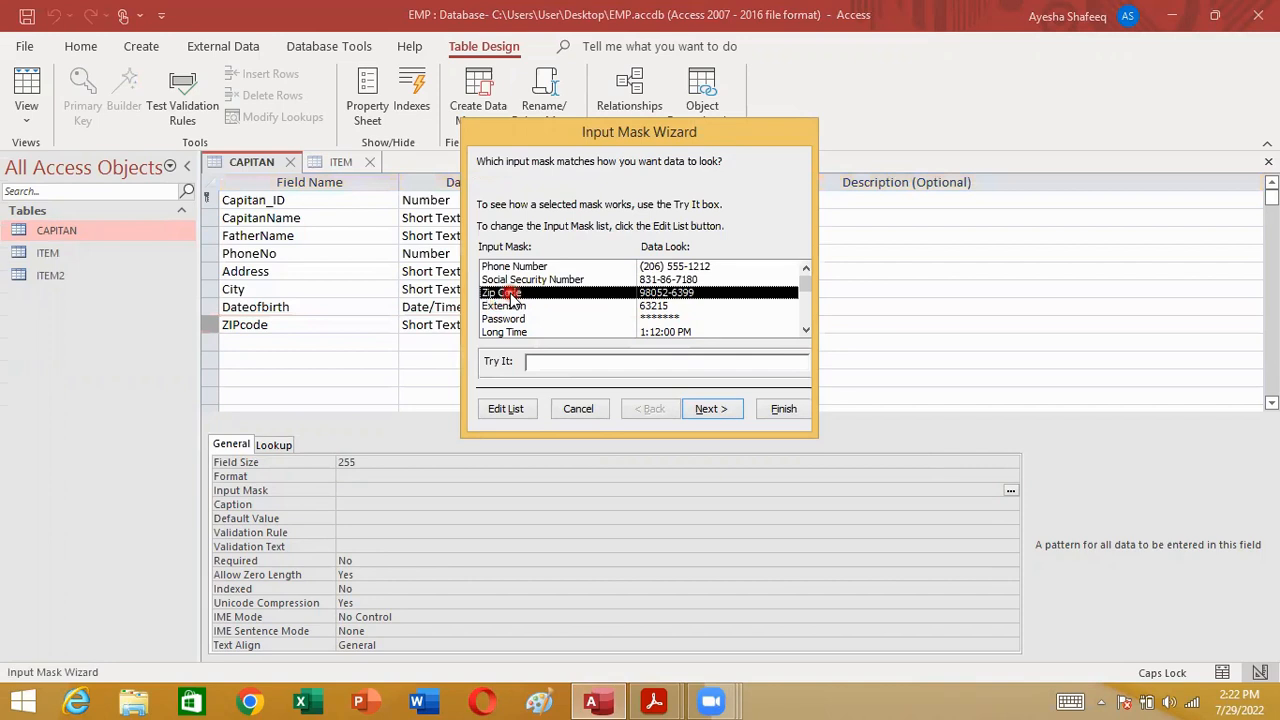
{"action": "left_click", "coordinate": [783, 408]}
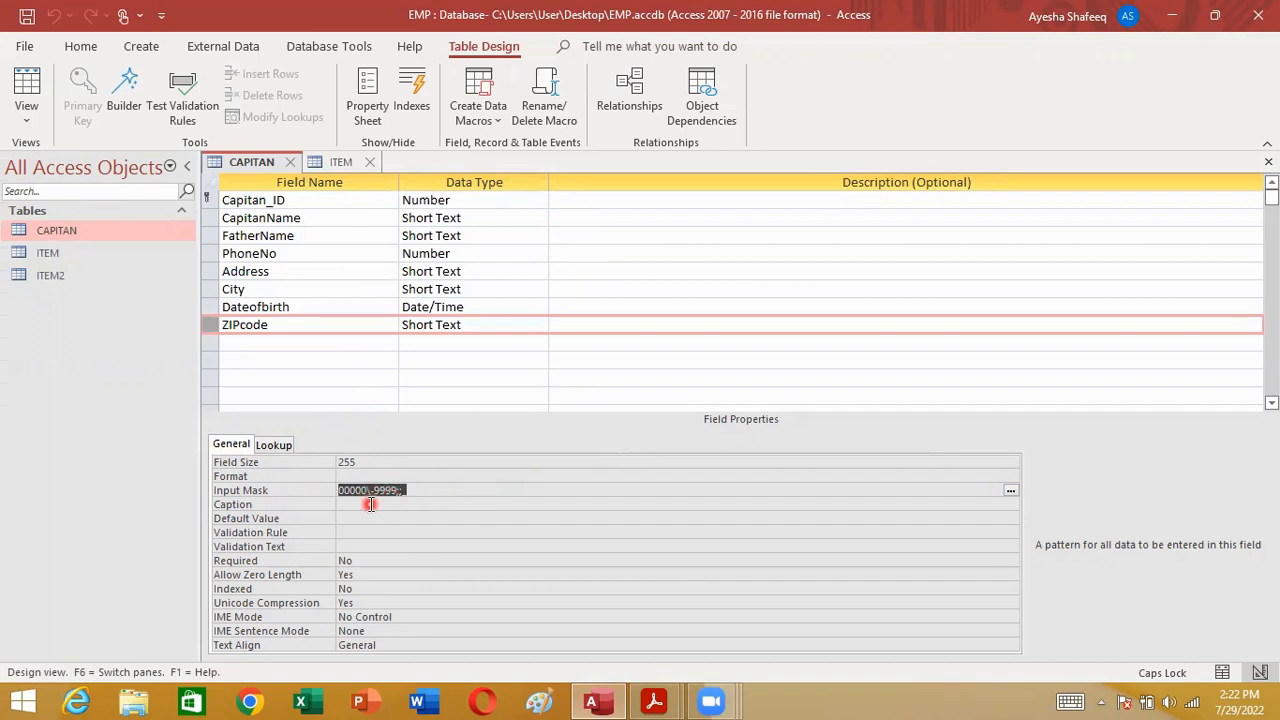
Step: Switch to Acrobat Reader to read the Input Mask instructions in database.pdf and the remaining tasks in database practical 2.pdf
{"action": "mouse_move", "coordinate": [654, 701]}
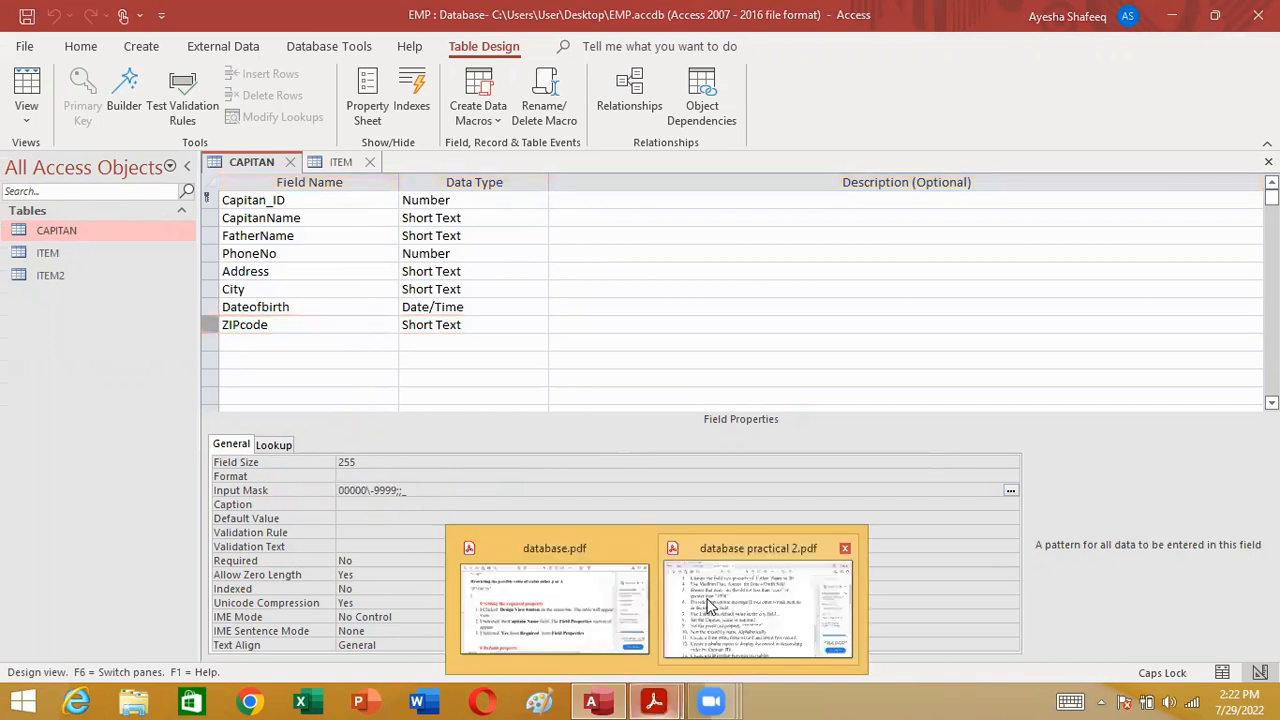
{"action": "left_click", "coordinate": [707, 603]}
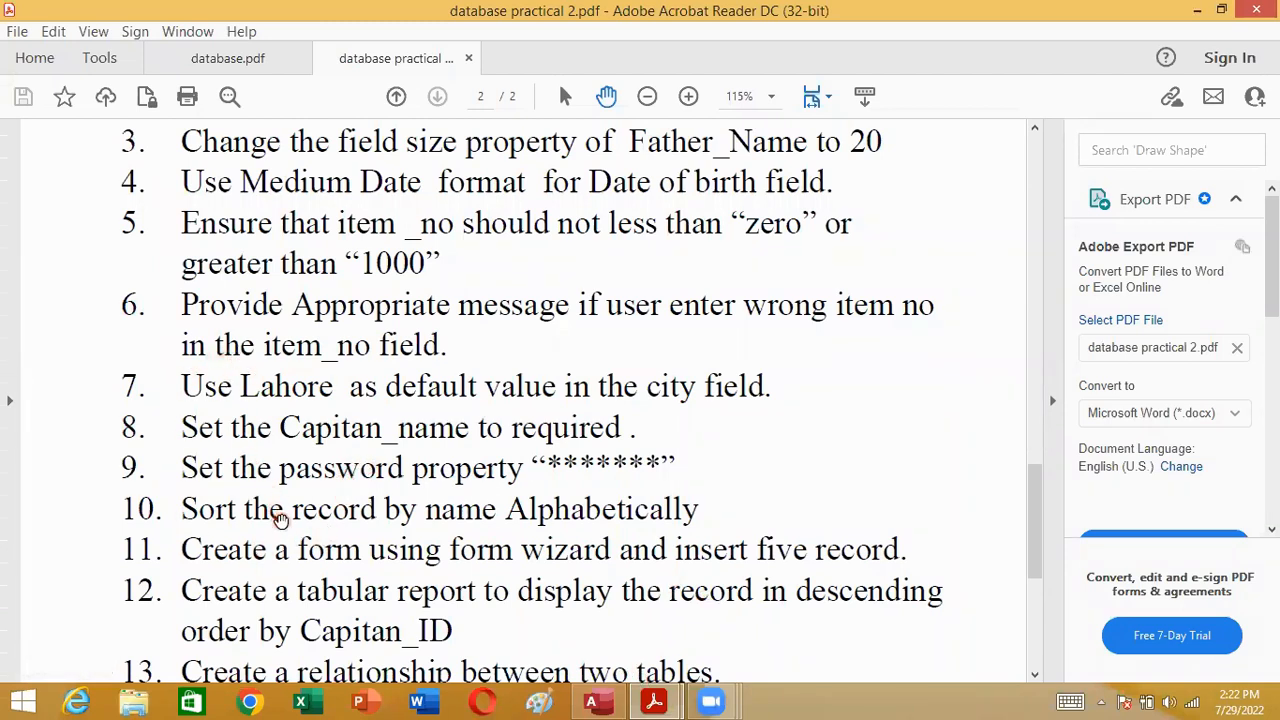
{"action": "left_click", "coordinate": [648, 700]}
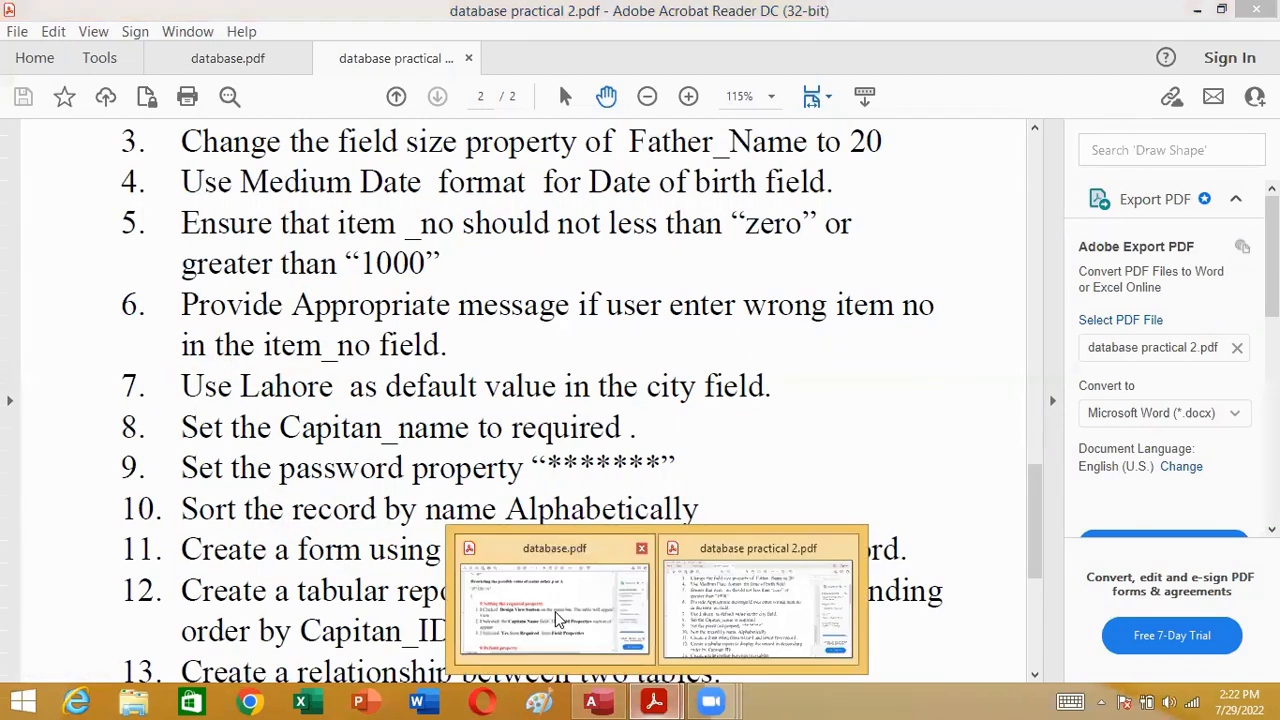
{"action": "left_click", "coordinate": [557, 612]}
{"action": "scroll", "coordinate": [535, 413], "scroll_direction": "down", "scroll_amount": 3}
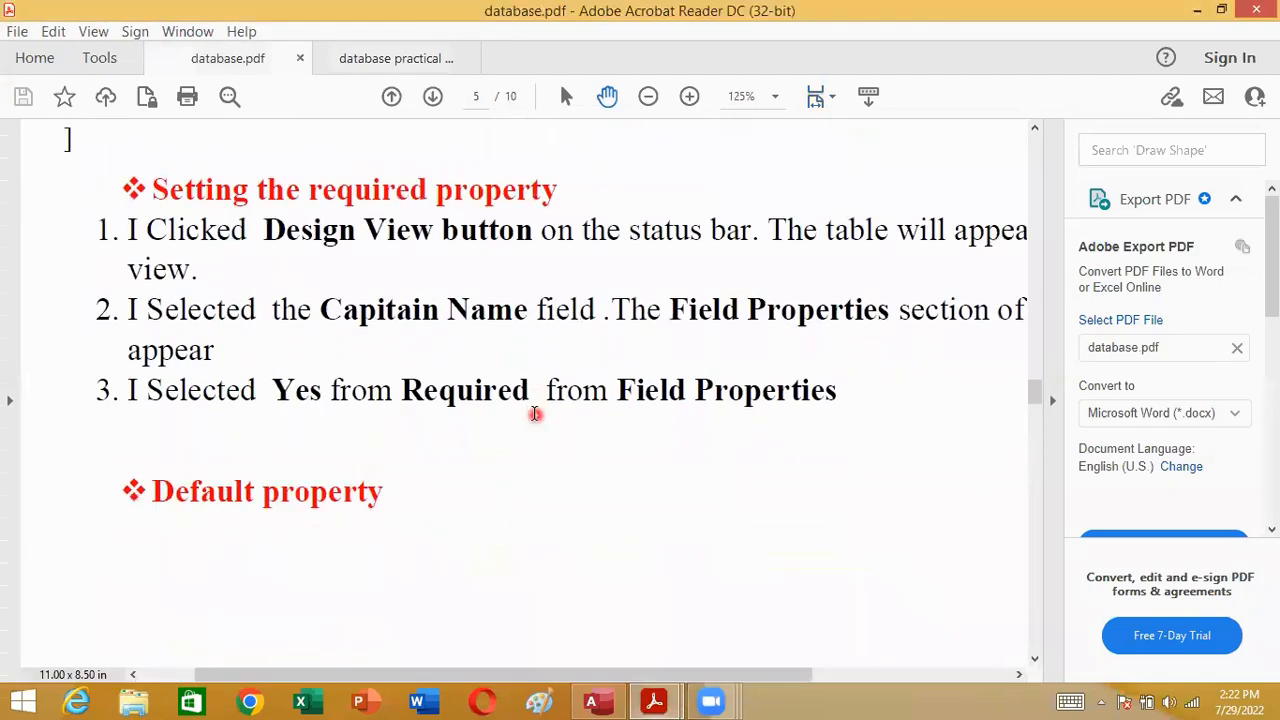
{"action": "scroll", "coordinate": [535, 413], "scroll_direction": "up", "scroll_amount": 4}
{"action": "scroll", "coordinate": [535, 413], "scroll_direction": "down", "scroll_amount": 14}
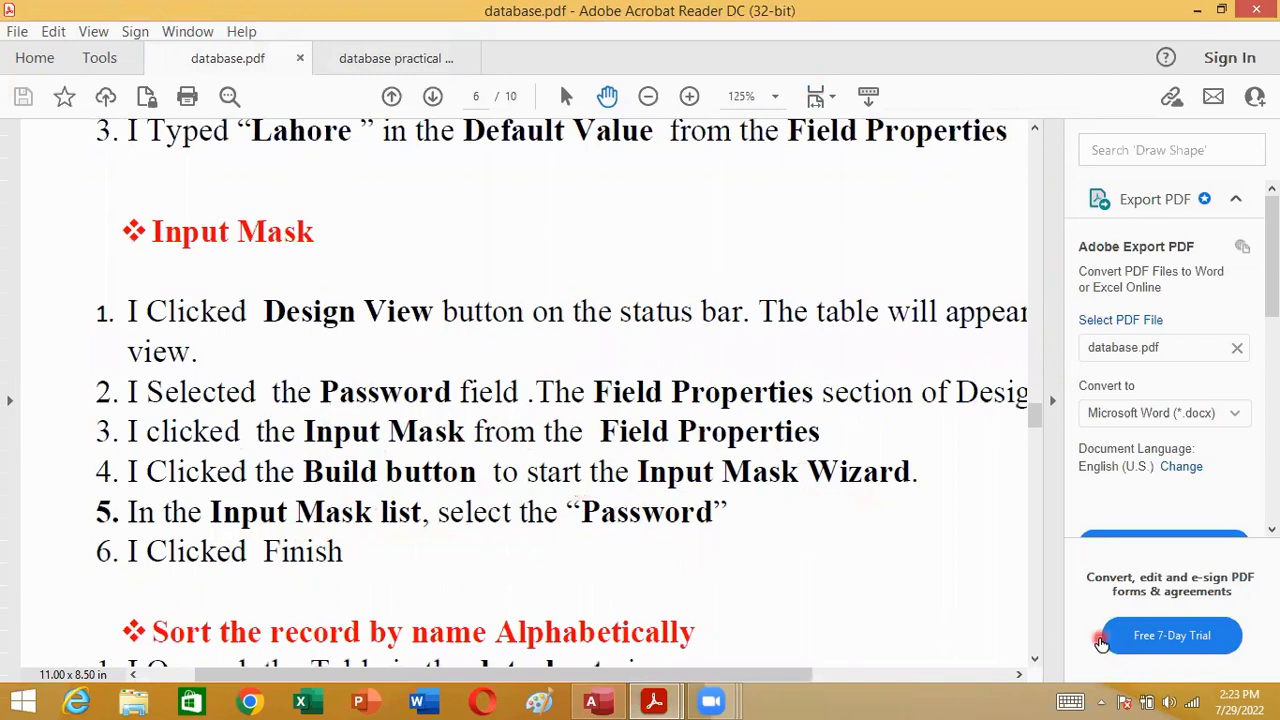
{"action": "mouse_move", "coordinate": [654, 701]}
{"action": "left_click", "coordinate": [785, 606]}
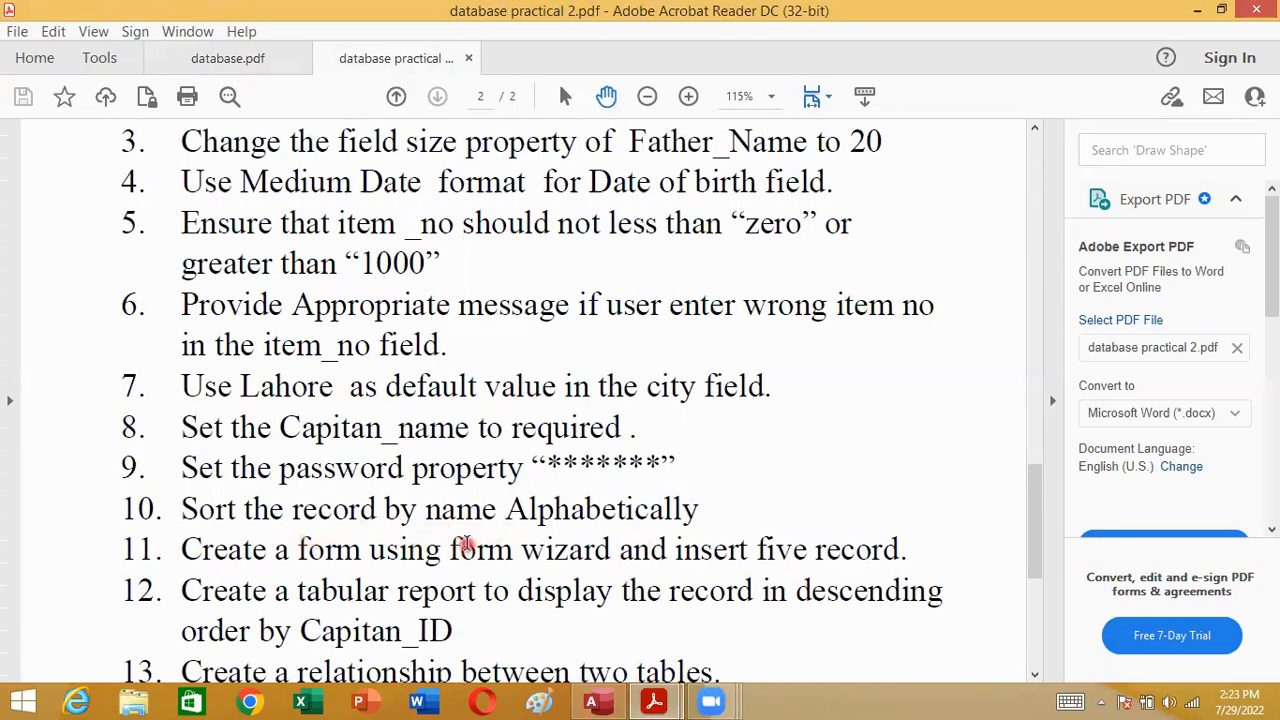
Step: Switch to Access and open the CAPITAN table's records, saving its design changes
{"action": "left_click", "coordinate": [600, 701]}
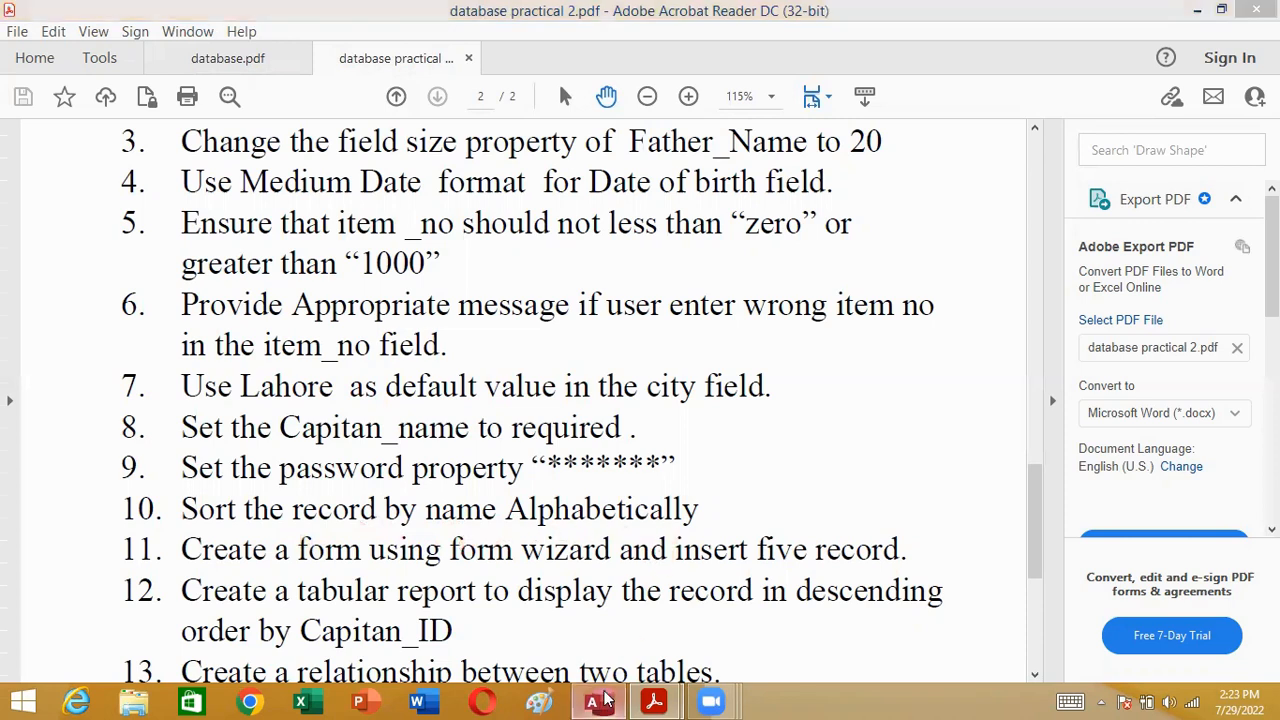
{"action": "left_click", "coordinate": [66, 231]}
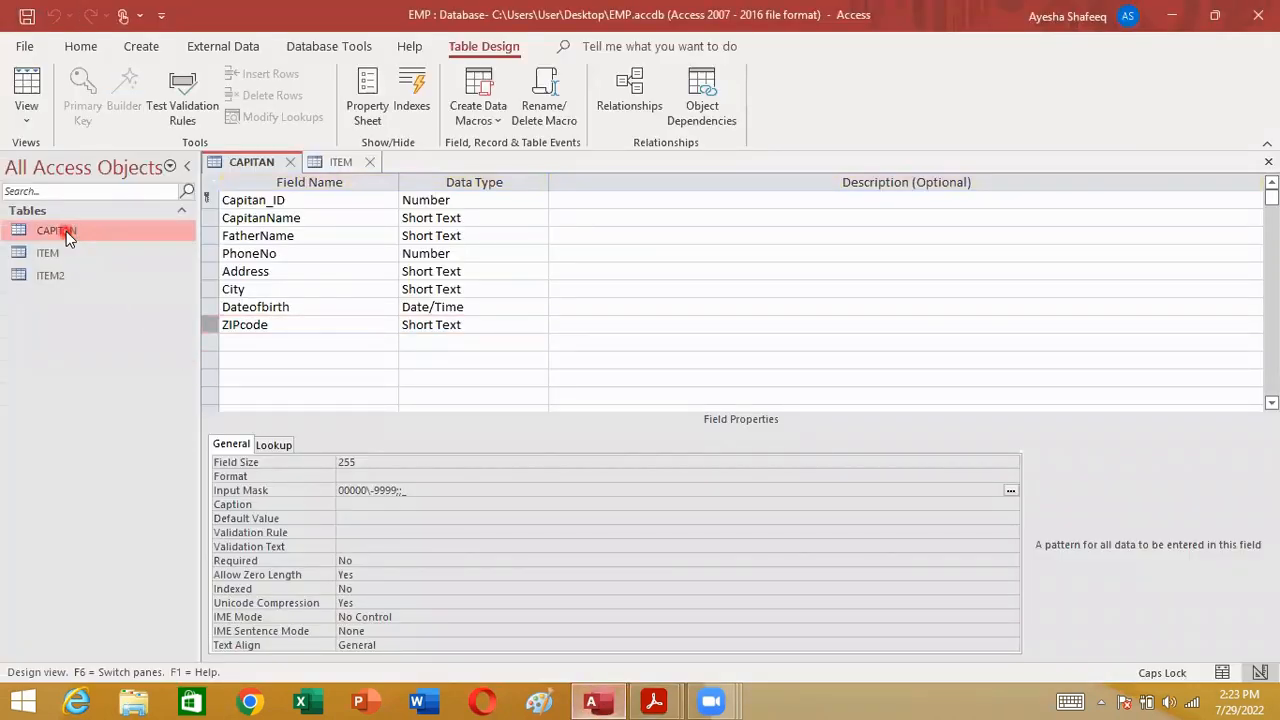
{"action": "right_click", "coordinate": [66, 231]}
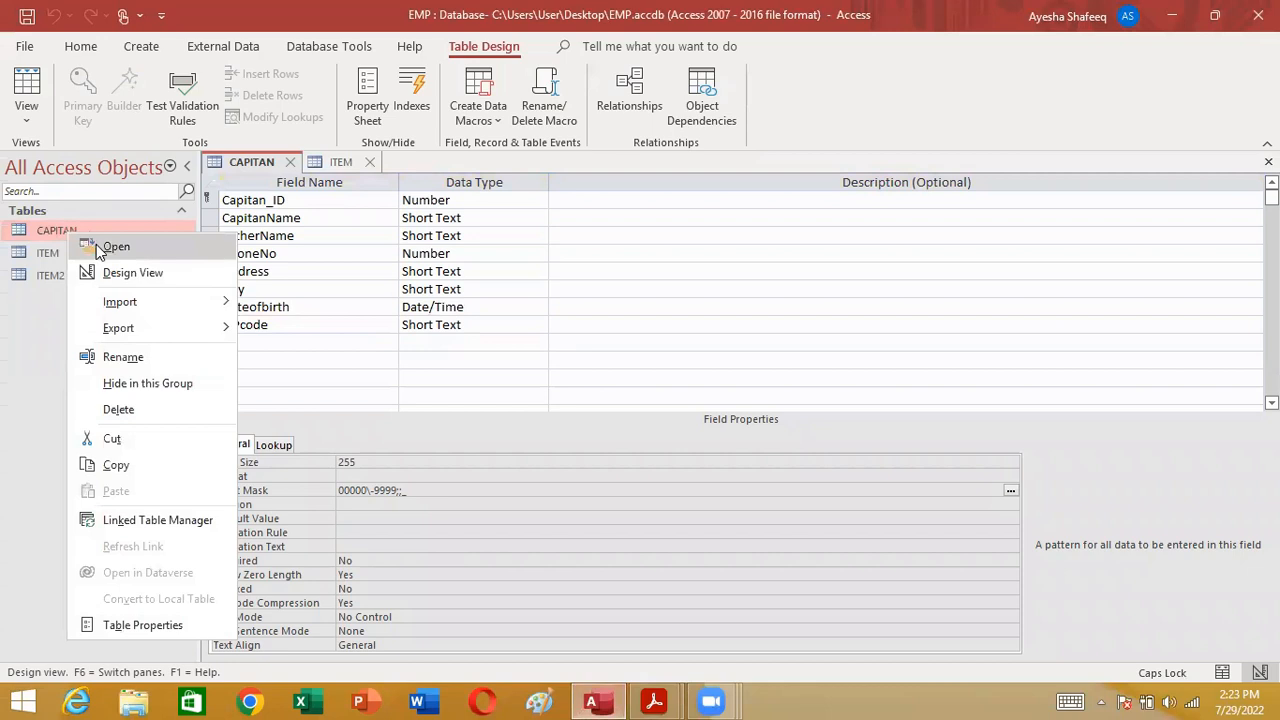
{"action": "left_click", "coordinate": [97, 249]}
{"action": "left_click", "coordinate": [596, 408]}
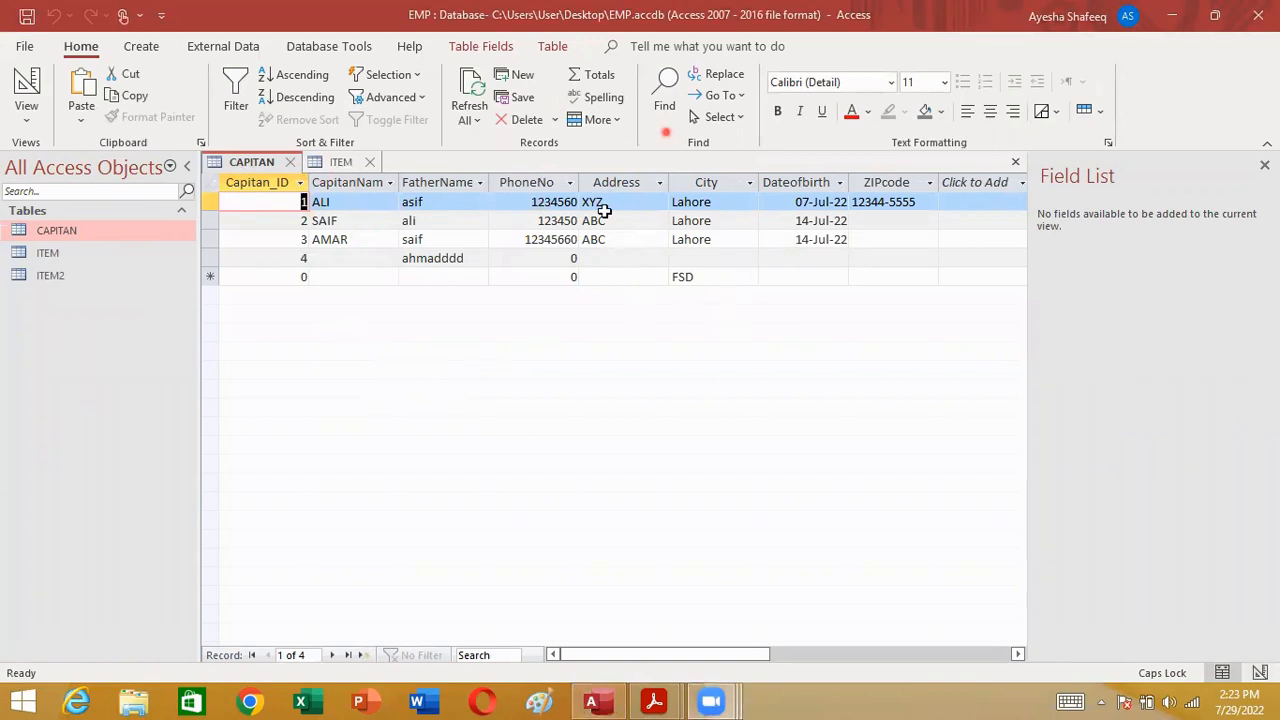
Step: Sort the CAPITAN records by FatherName from A to Z, and by CapitanName from Z to A
{"action": "left_click", "coordinate": [479, 183]}
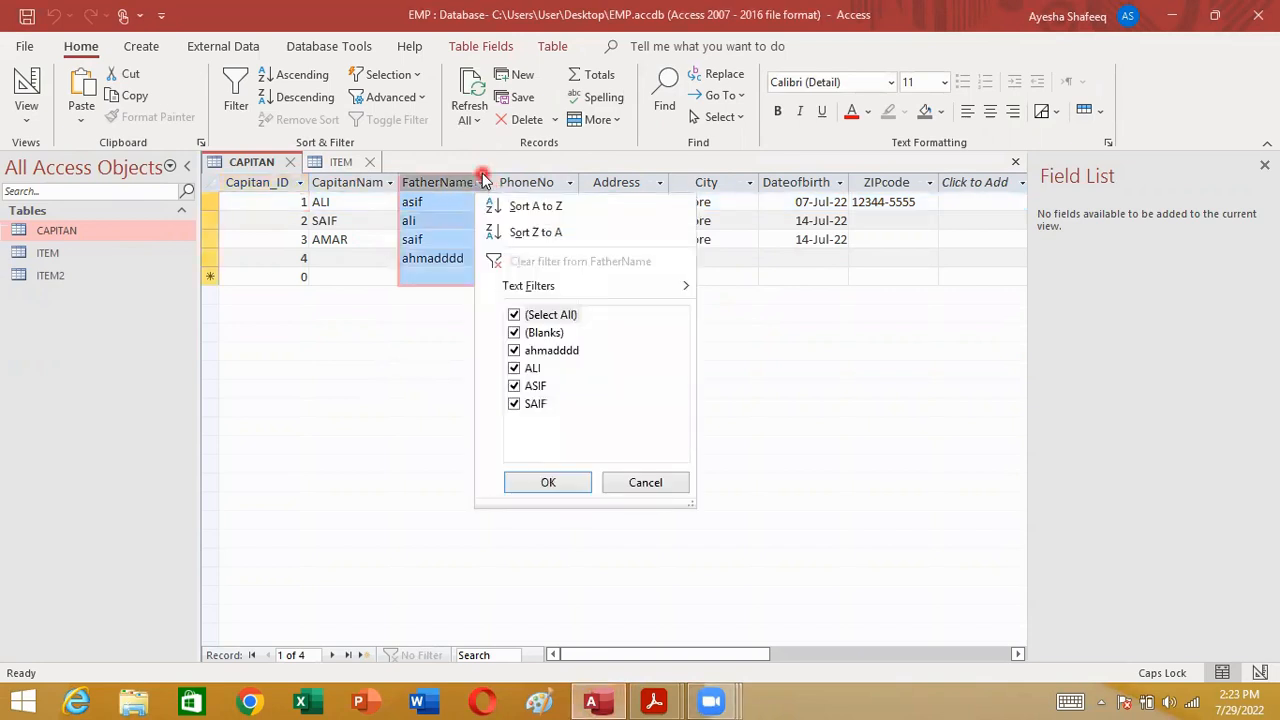
{"action": "left_click", "coordinate": [538, 210]}
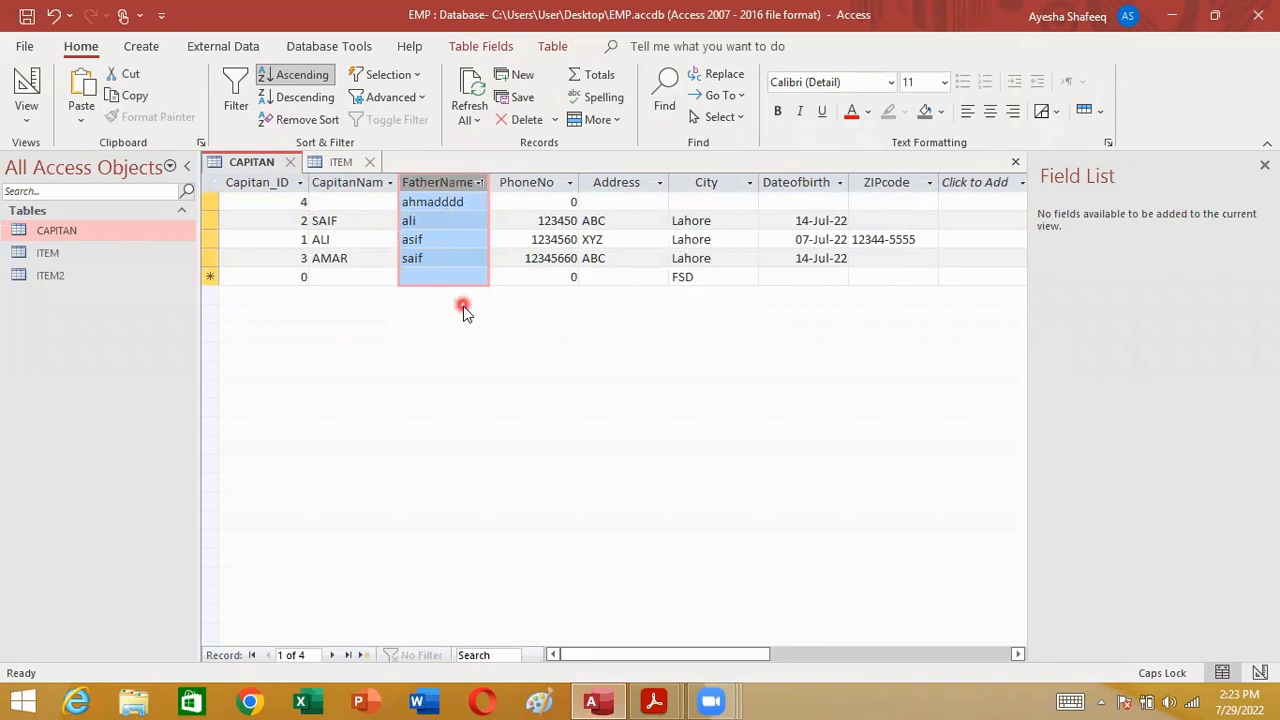
{"action": "left_click", "coordinate": [364, 183]}
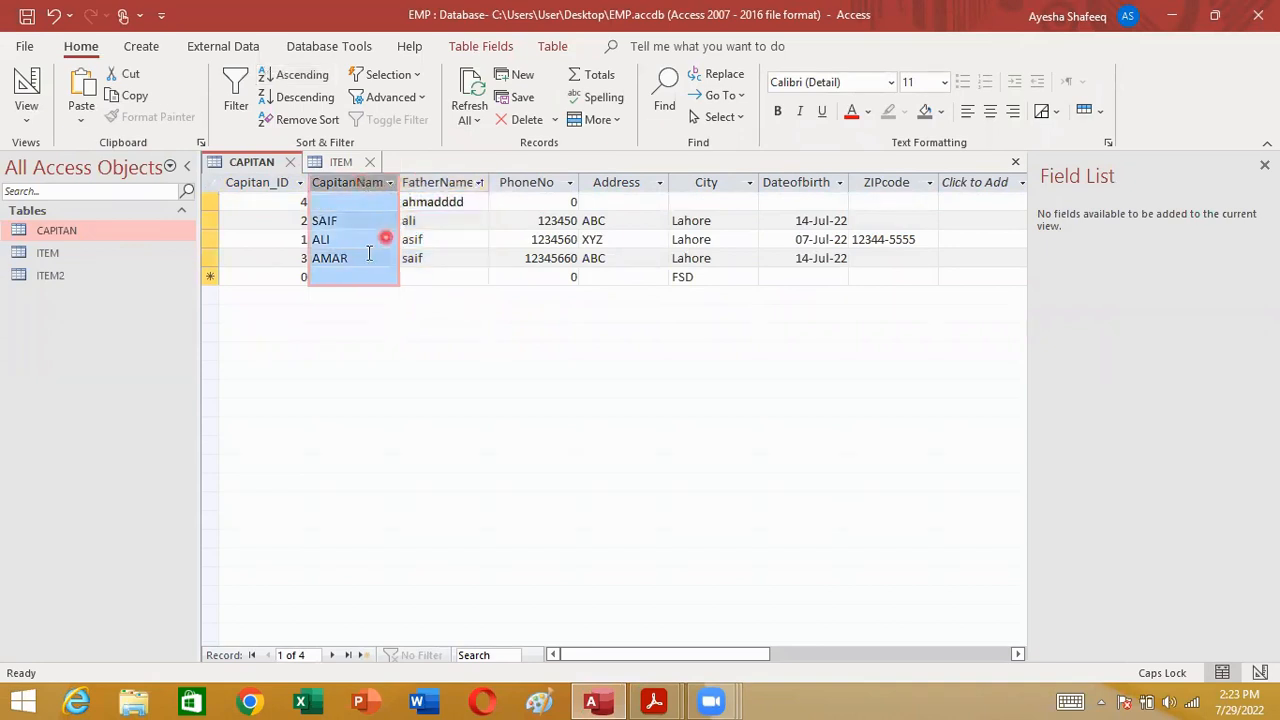
{"action": "left_click", "coordinate": [390, 183]}
{"action": "left_click", "coordinate": [423, 232]}
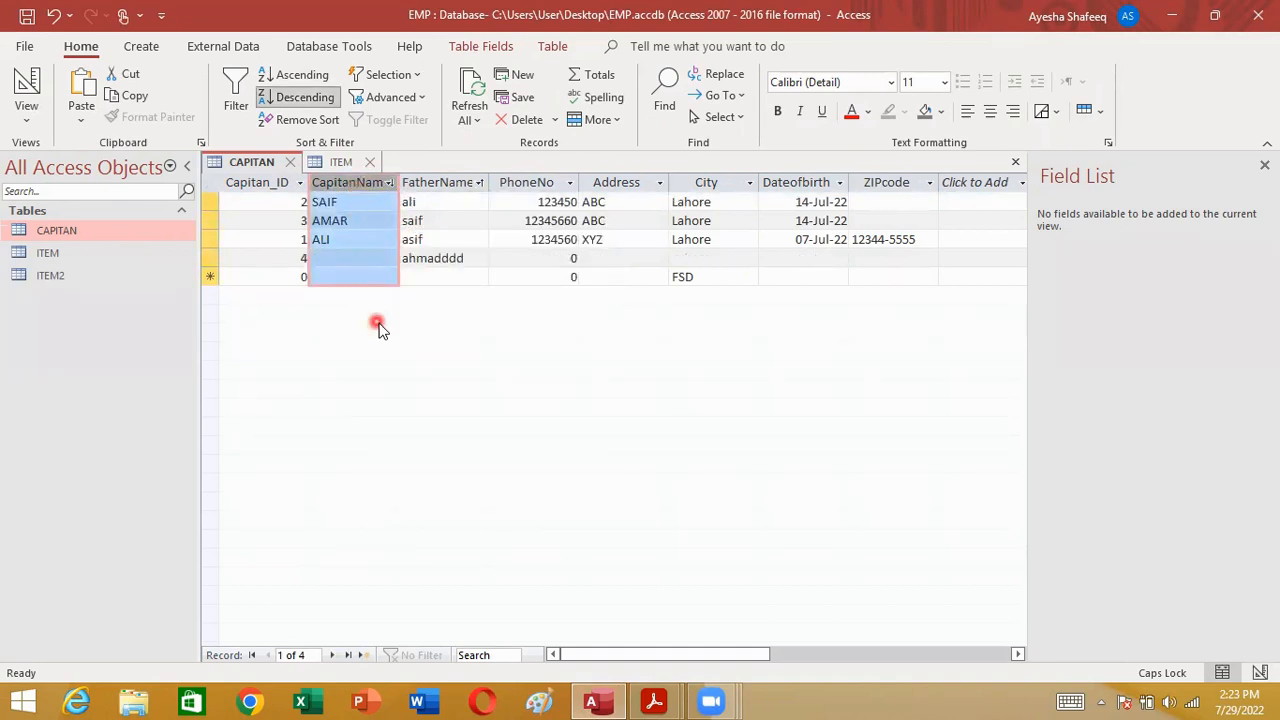
{"action": "left_click", "coordinate": [389, 183]}
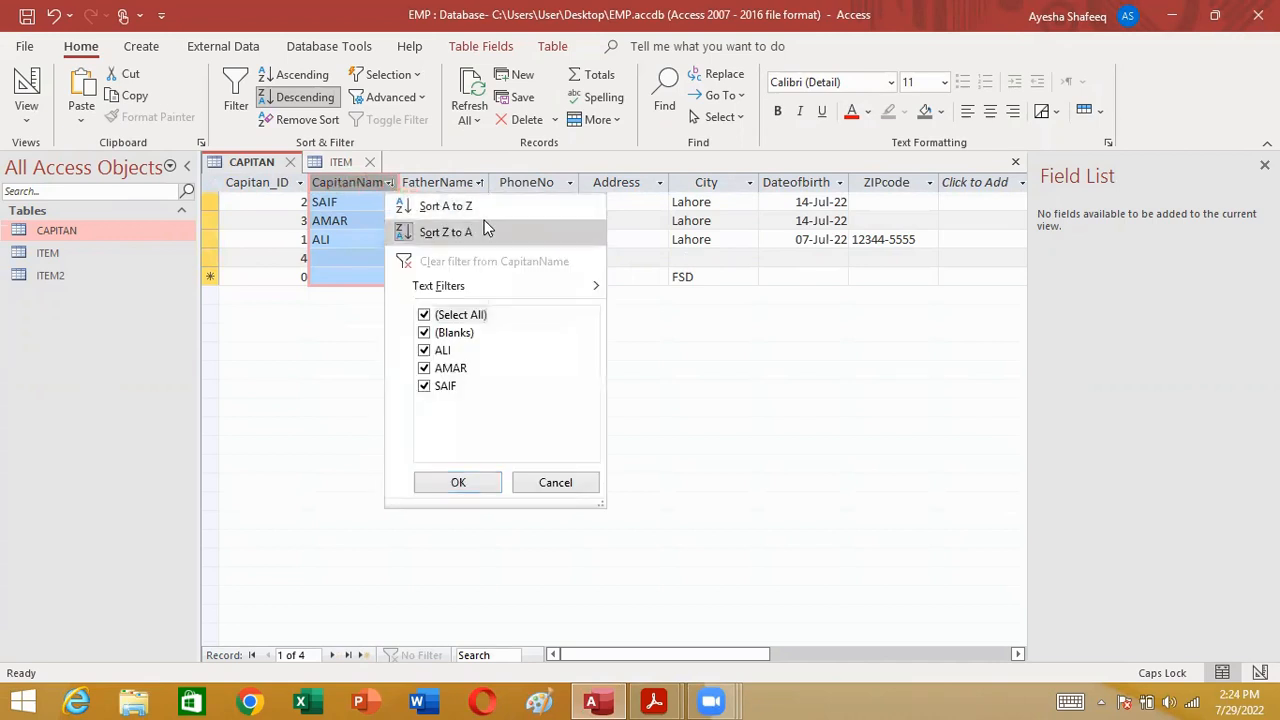
{"action": "left_click", "coordinate": [323, 337]}
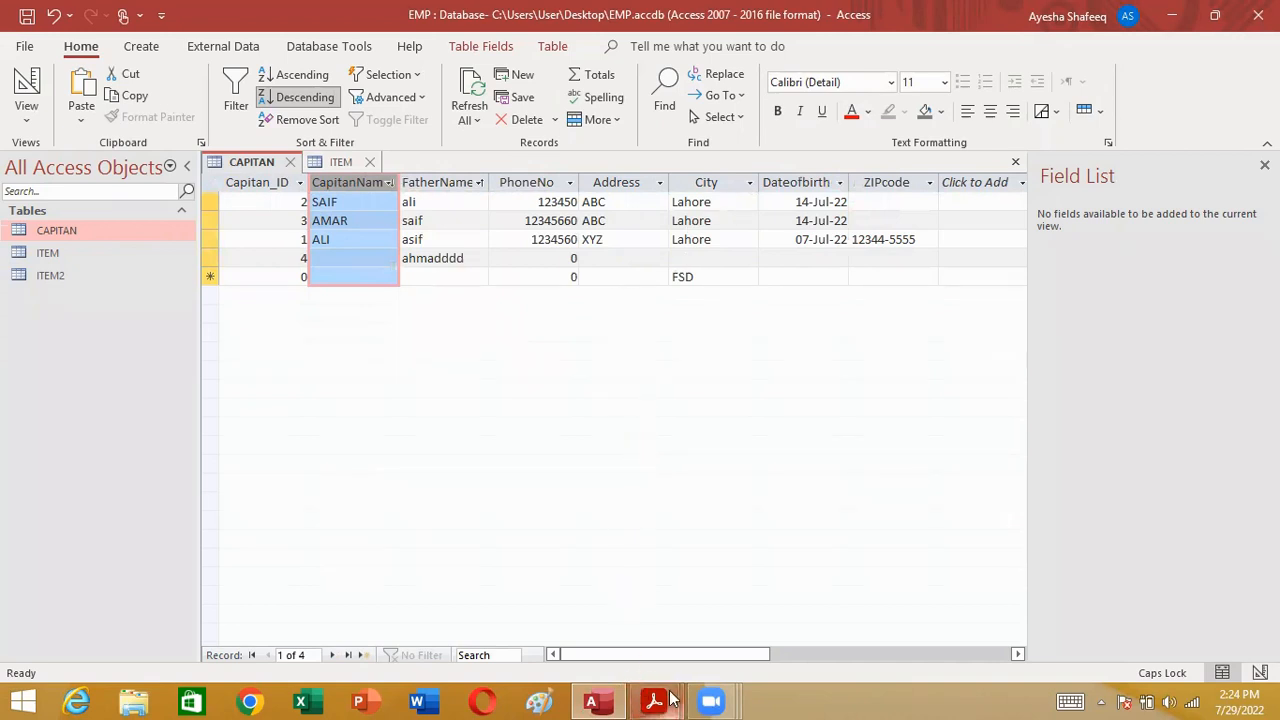
Step: Switch to Acrobat Reader and read the instructions in database.pdf for sorting records by name alphabetically
{"action": "mouse_move", "coordinate": [654, 700]}
{"action": "left_click", "coordinate": [617, 630]}
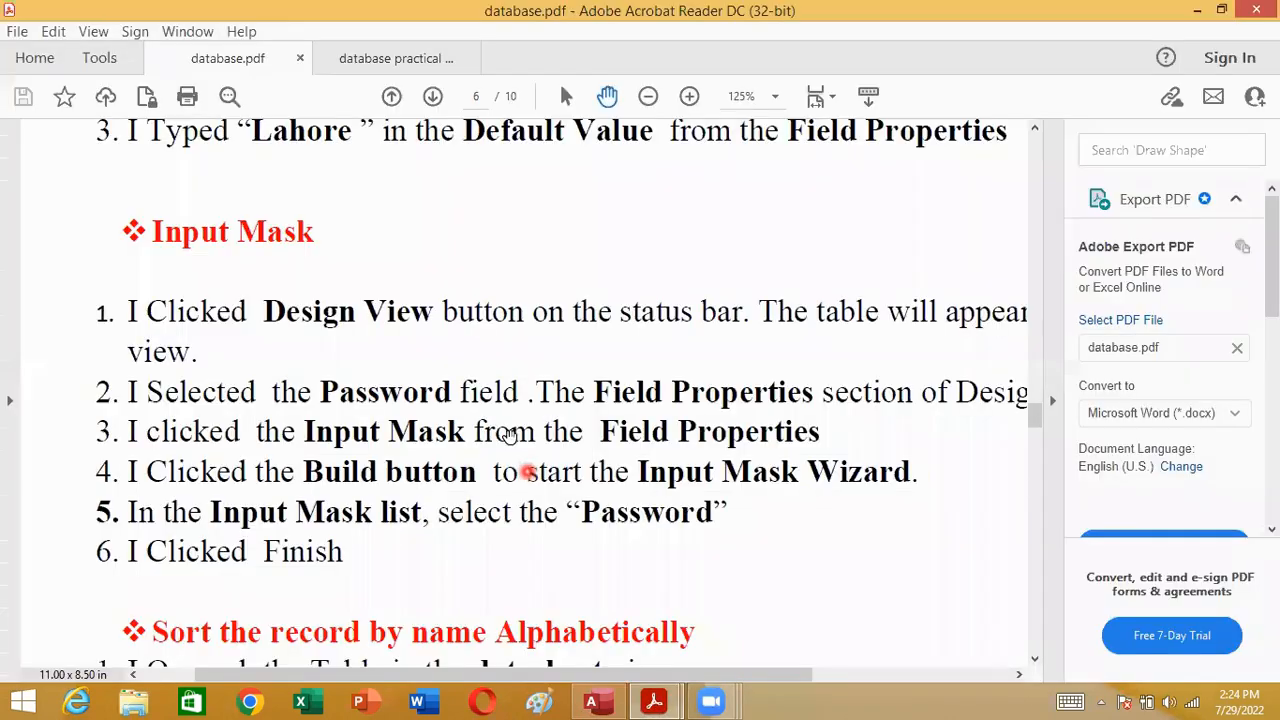
{"action": "scroll", "coordinate": [562, 437], "scroll_direction": "down", "scroll_amount": 3}
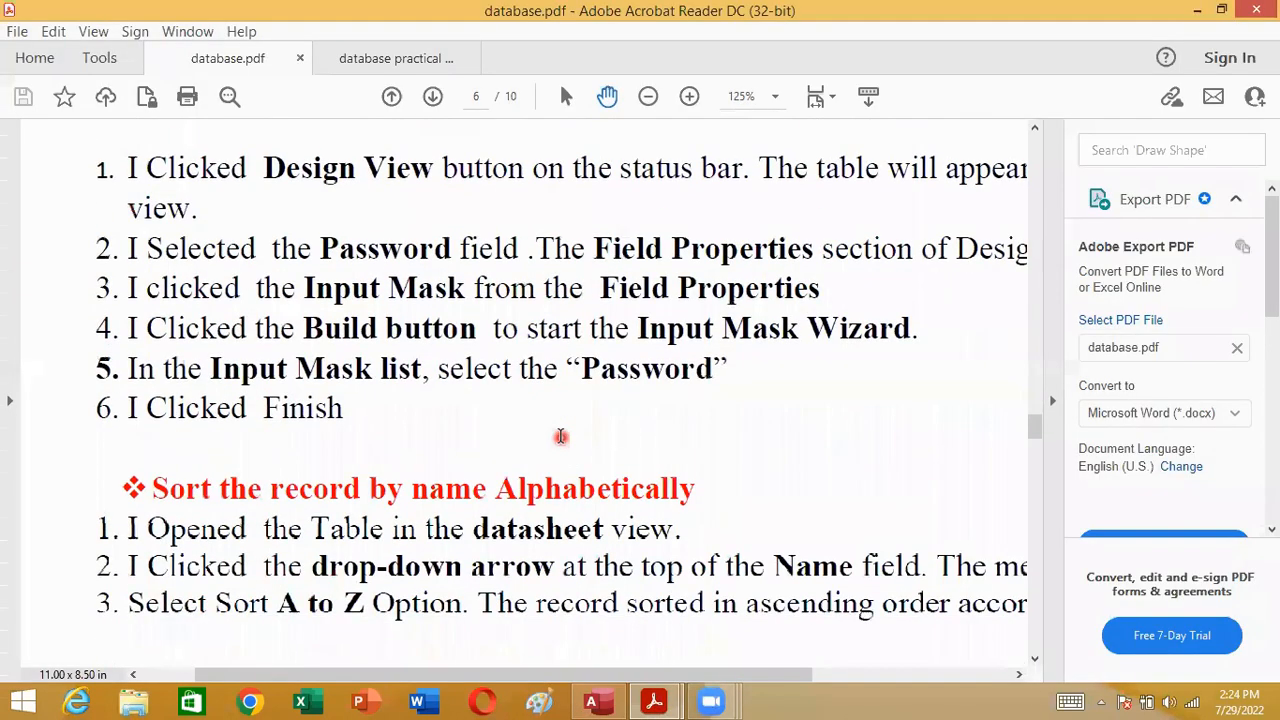
{"action": "scroll", "coordinate": [561, 437], "scroll_direction": "down", "scroll_amount": 3}
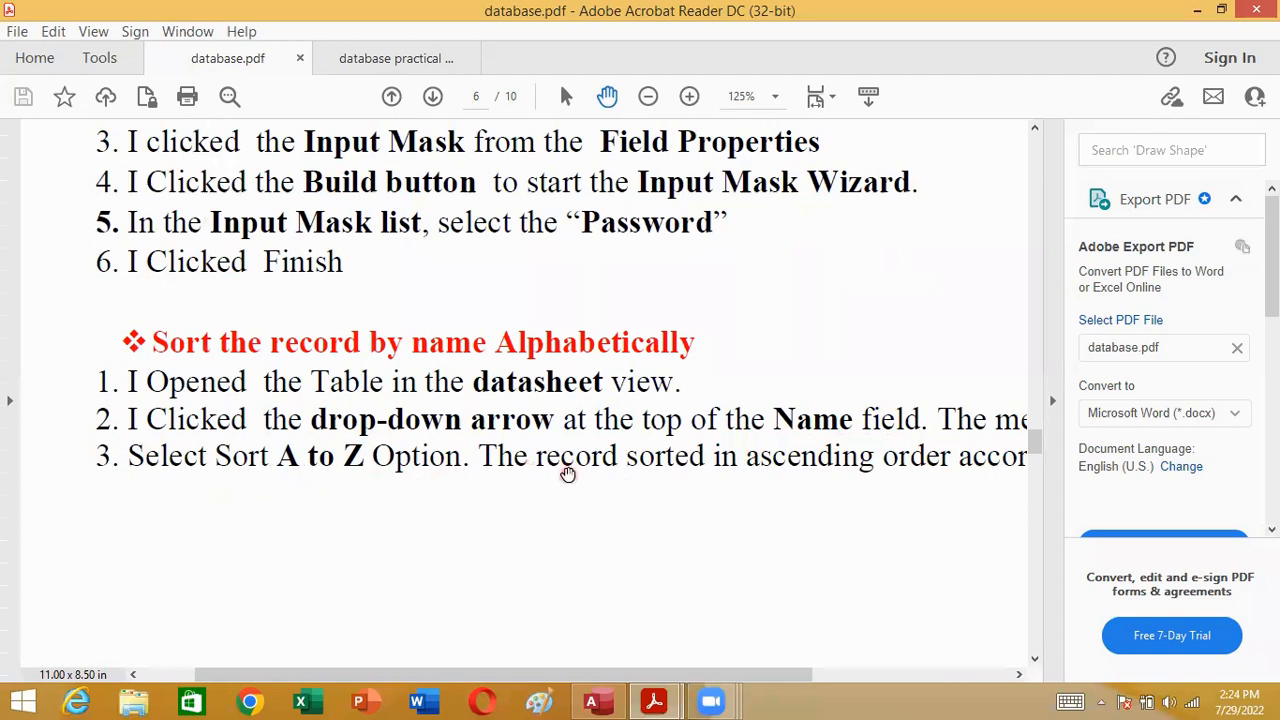
Step: Return to Access, show CAPITAN in Design View and switch it back to Datasheet View, saving the table
{"action": "left_click", "coordinate": [591, 701]}
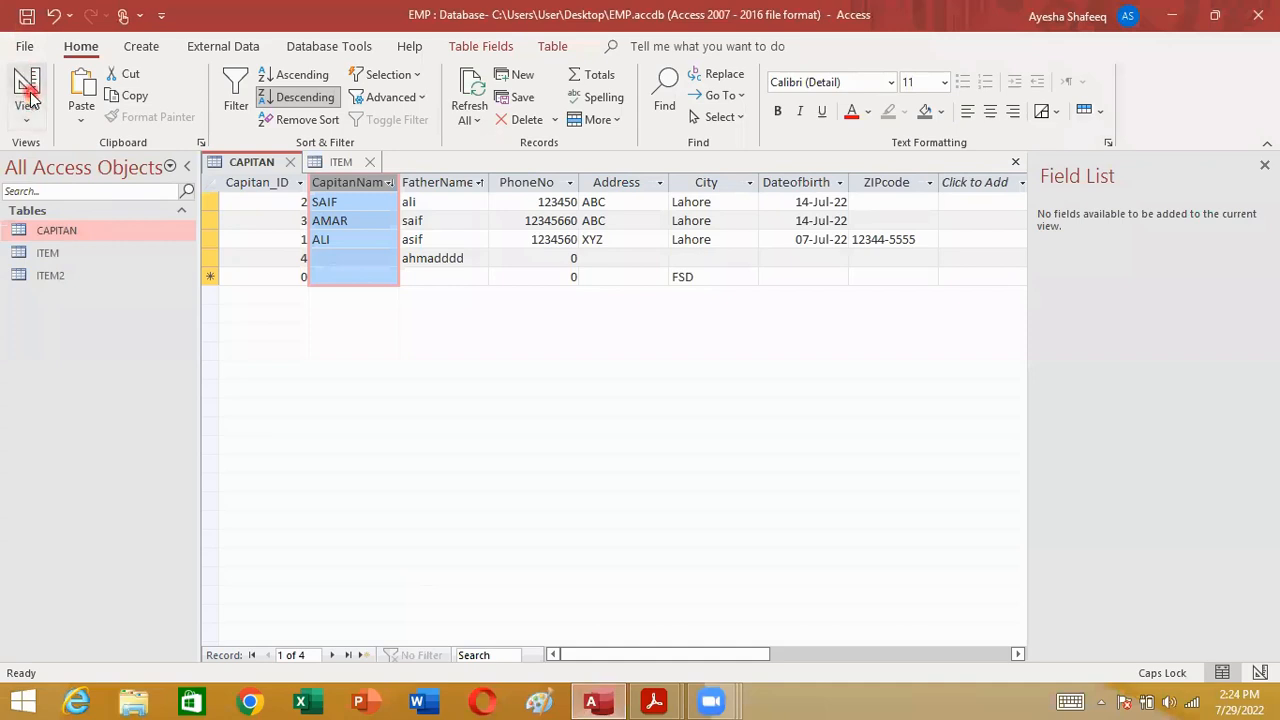
{"action": "left_click", "coordinate": [26, 88]}
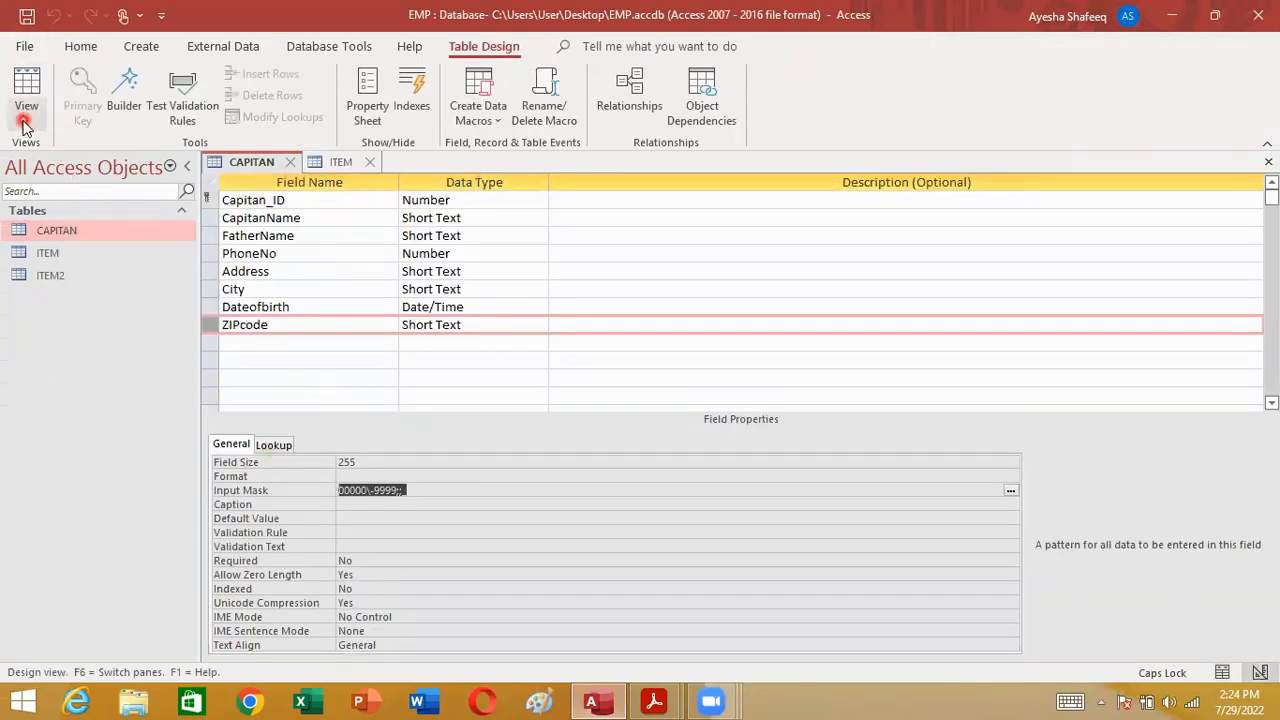
{"action": "left_click", "coordinate": [26, 84]}
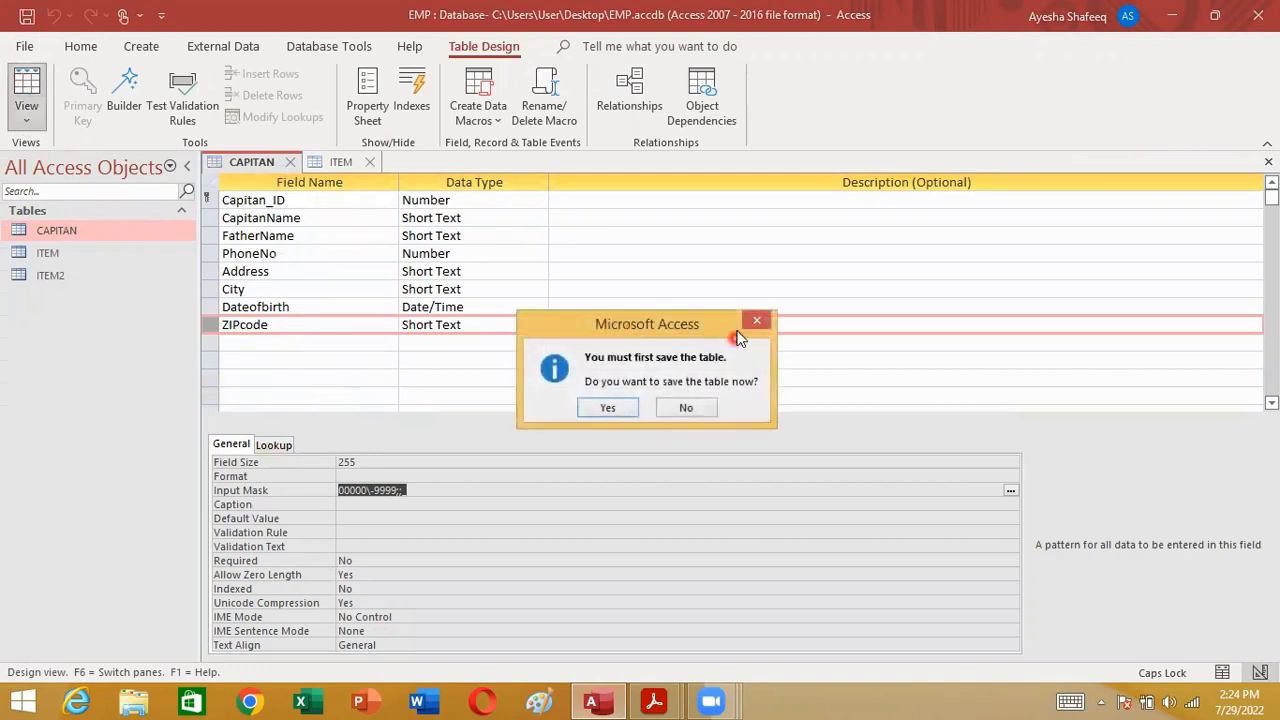
{"action": "left_click", "coordinate": [757, 325]}
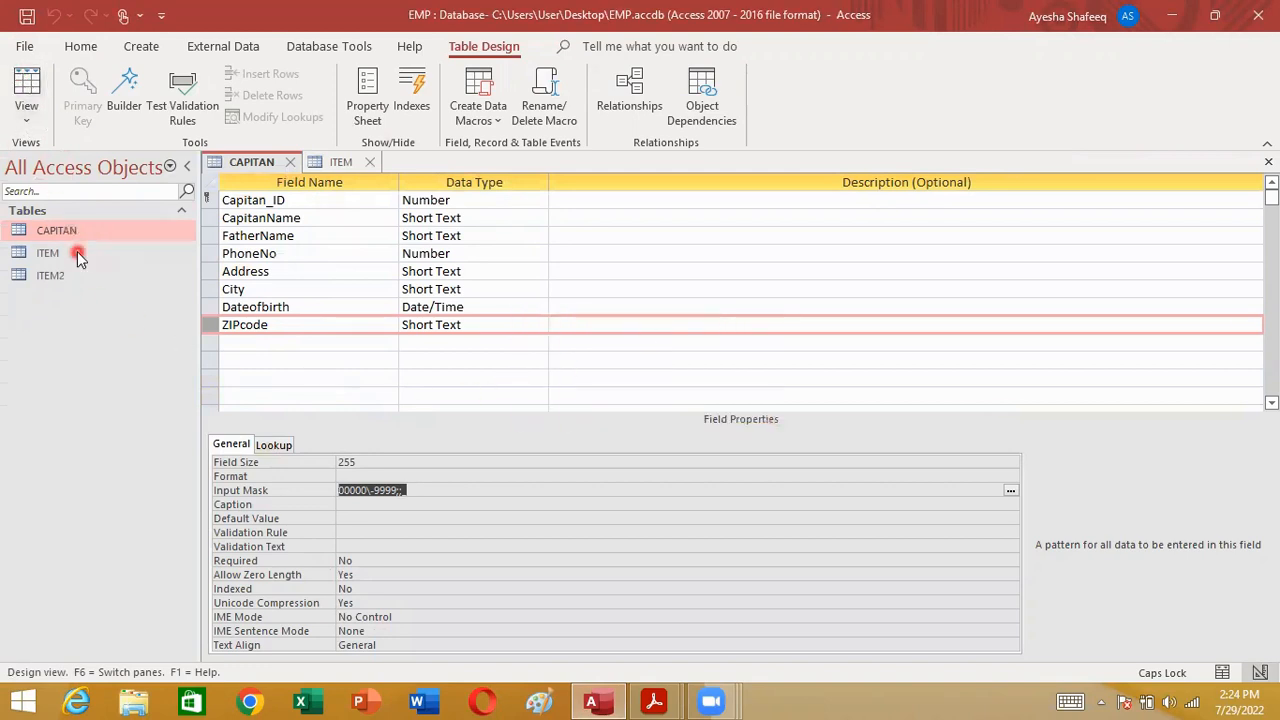
{"action": "left_click", "coordinate": [48, 141]}
{"action": "left_click", "coordinate": [27, 122]}
{"action": "left_click", "coordinate": [88, 162]}
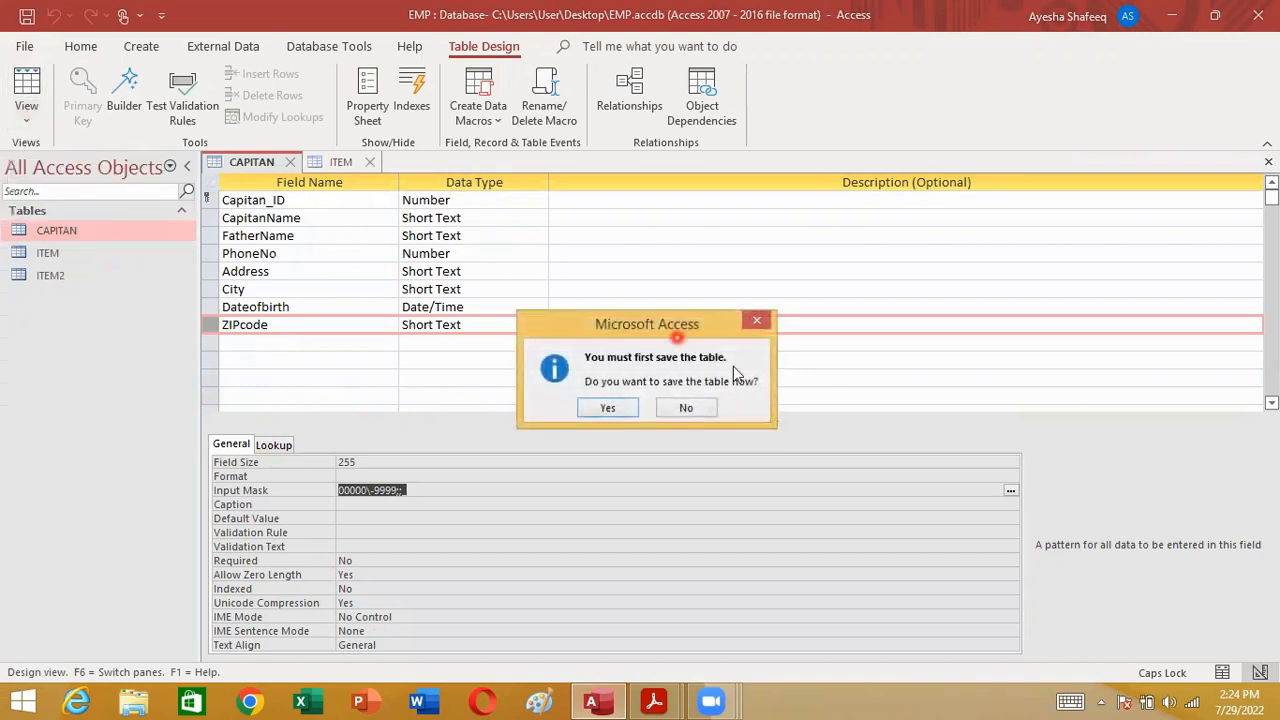
{"action": "left_click", "coordinate": [612, 407]}
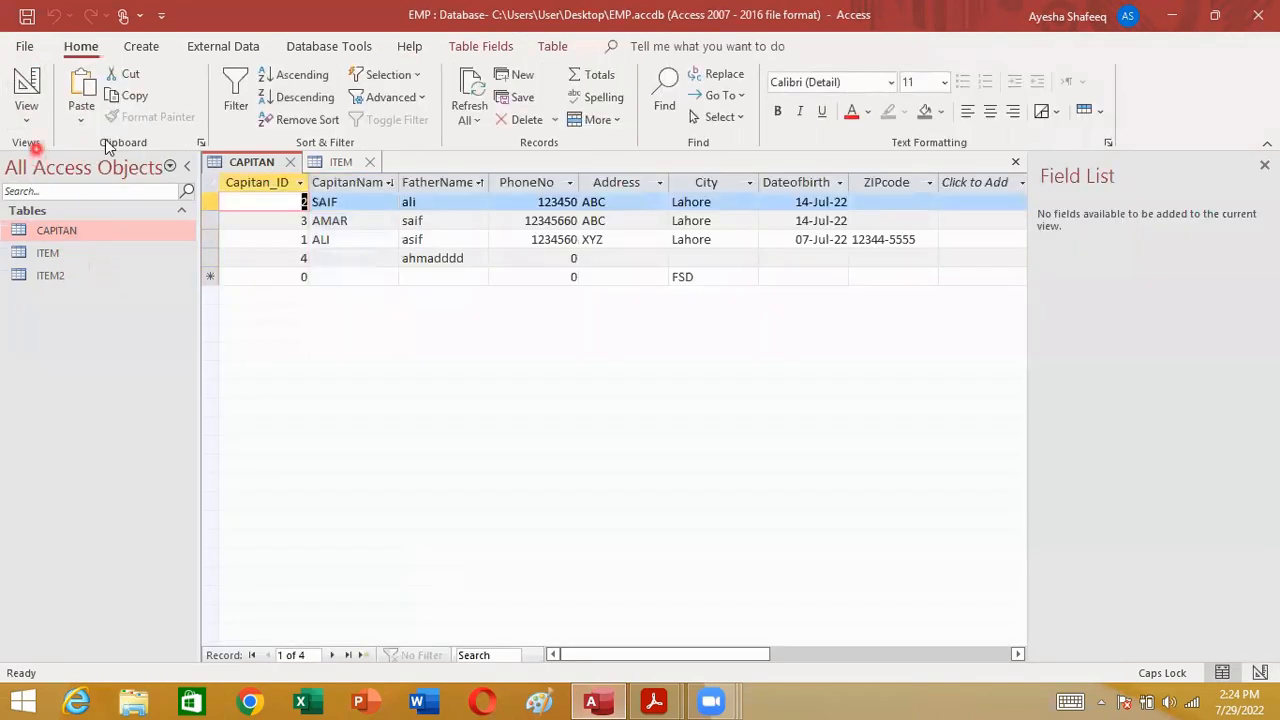
{"action": "left_click", "coordinate": [440, 204]}
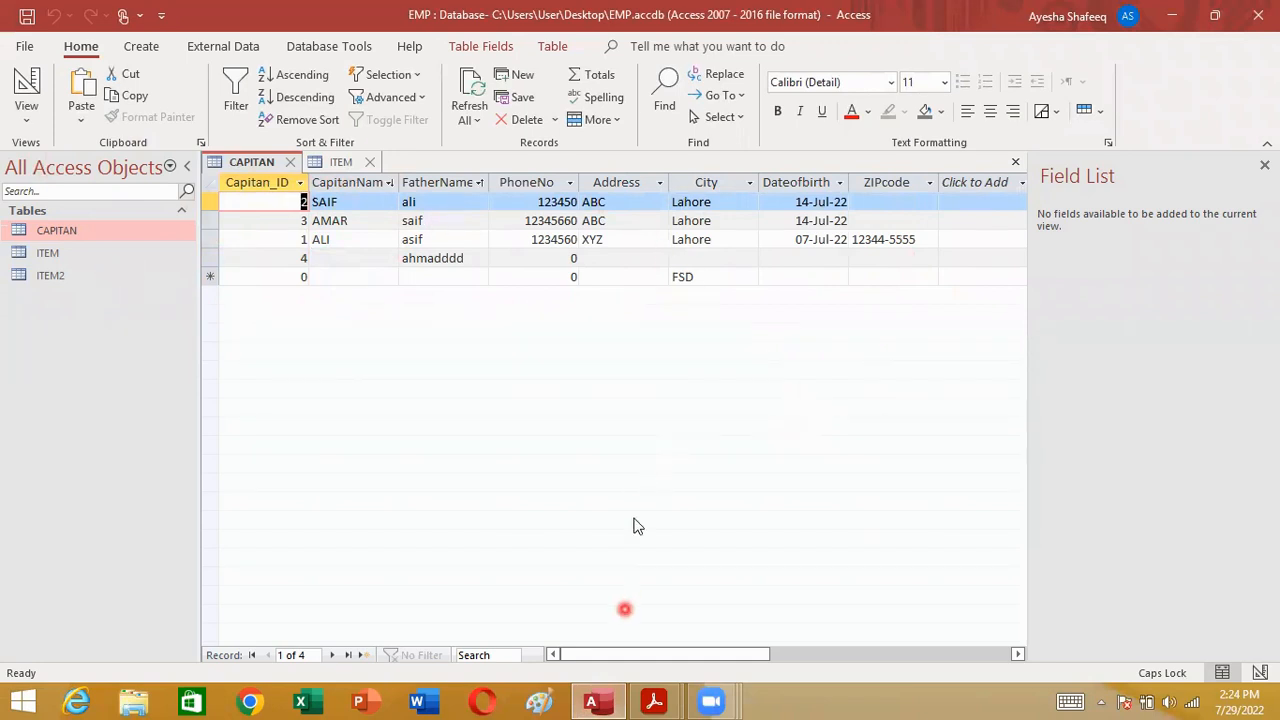
Step: Switch to database practical 2.pdf in Acrobat Reader and read the form, report and relationship tasks
{"action": "mouse_move", "coordinate": [654, 701]}
{"action": "left_click", "coordinate": [713, 632]}
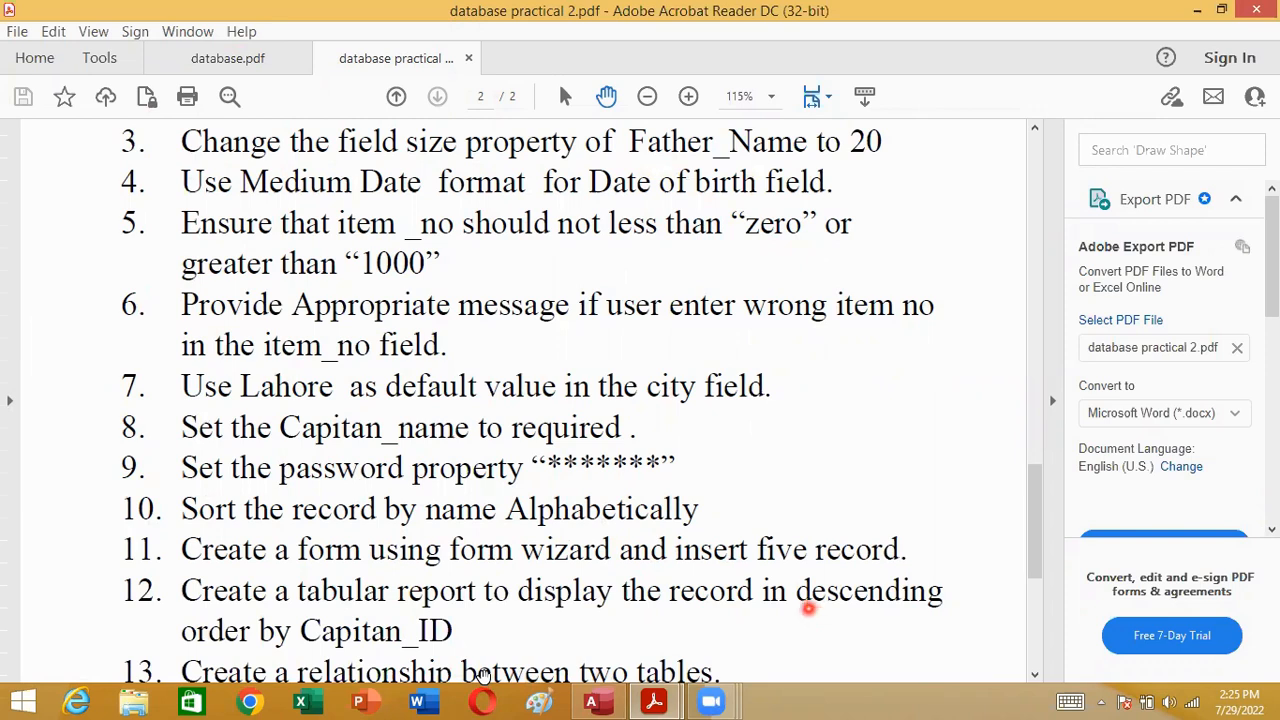
{"action": "left_click", "coordinate": [808, 608]}
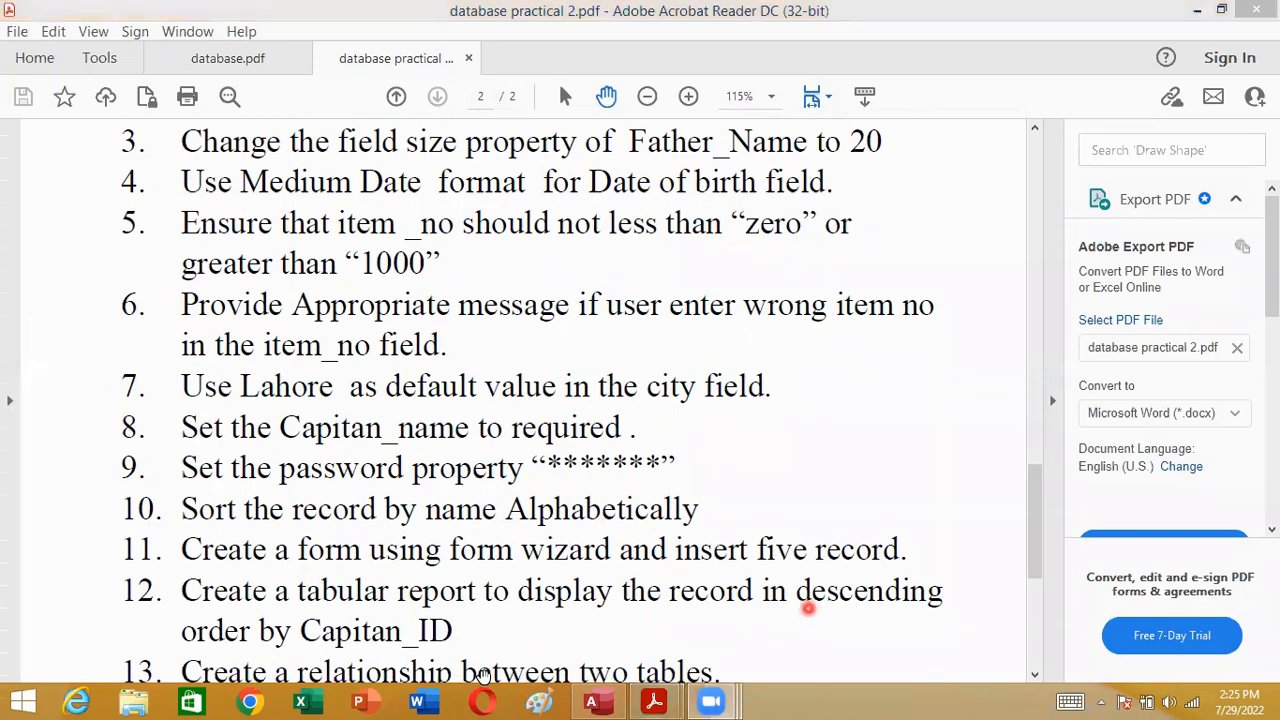